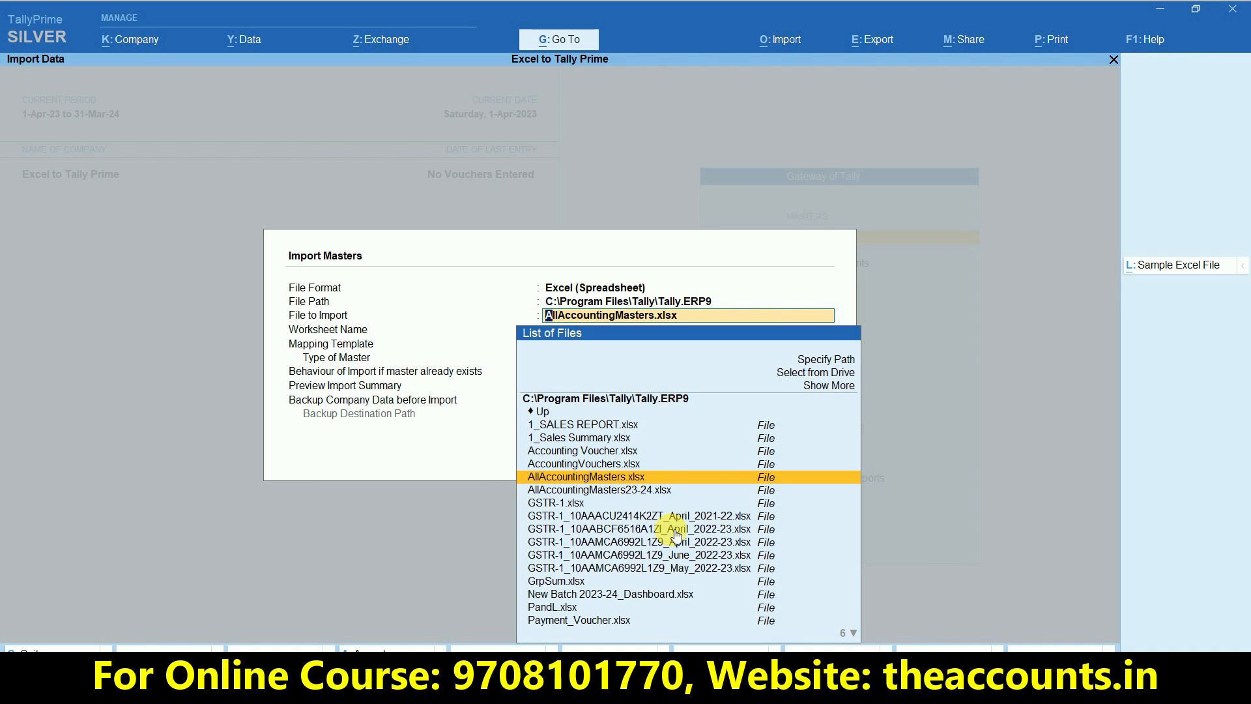
Step: Choose theaccounts.xlsx as the file to import the masters from
text(the)
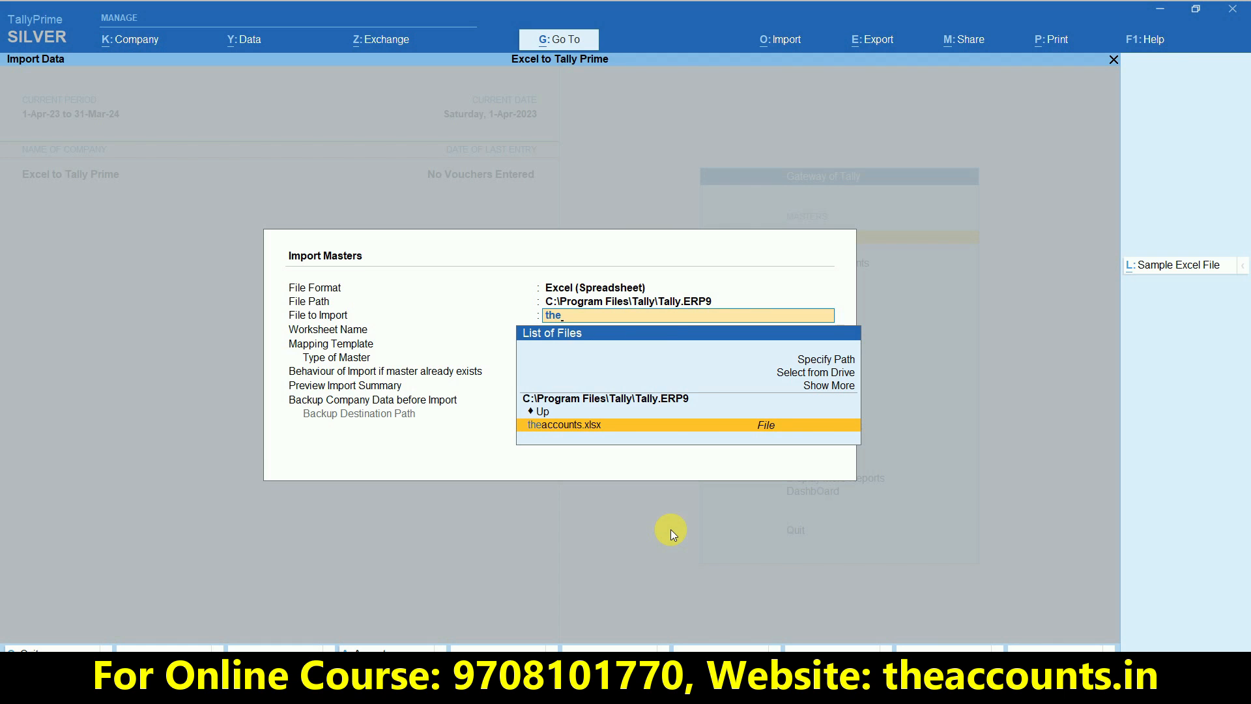
click(585, 428)
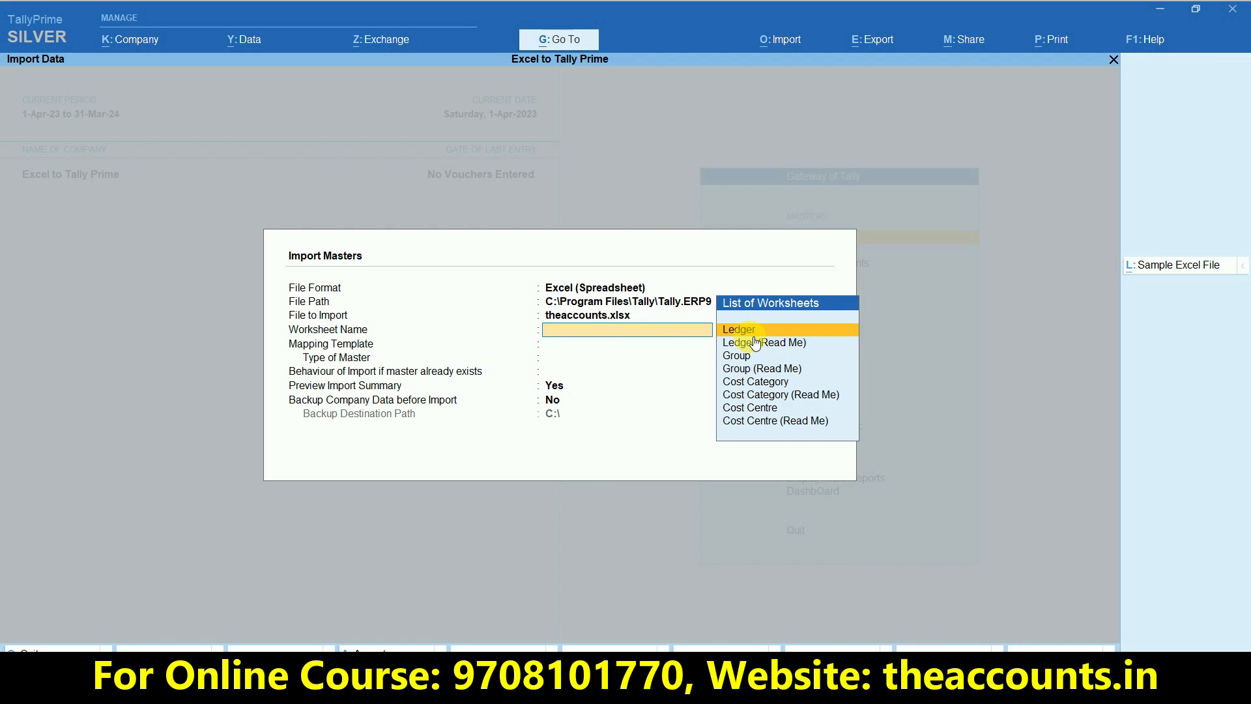
Step: Switch to Excel and look through the Ledger, Ledger (Read Me), Group and Group (Read Me) worksheets of theaccounts workbook
key(alt+Tab)
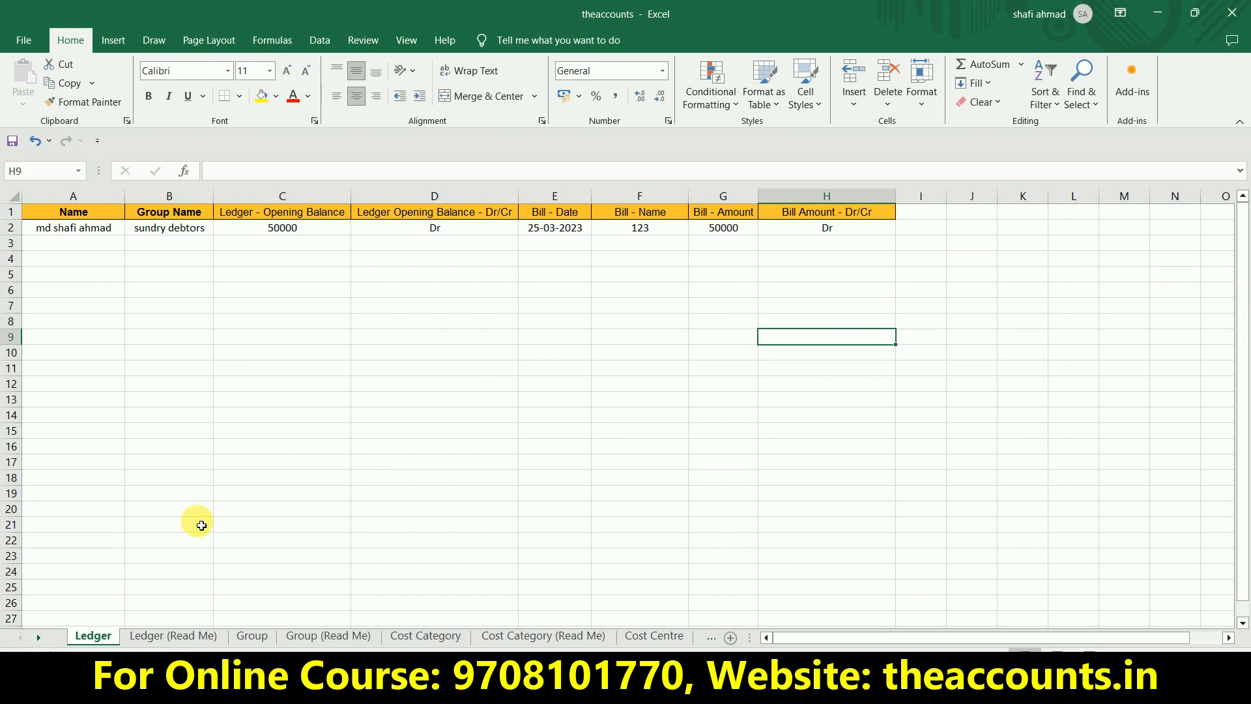
click(161, 637)
click(251, 638)
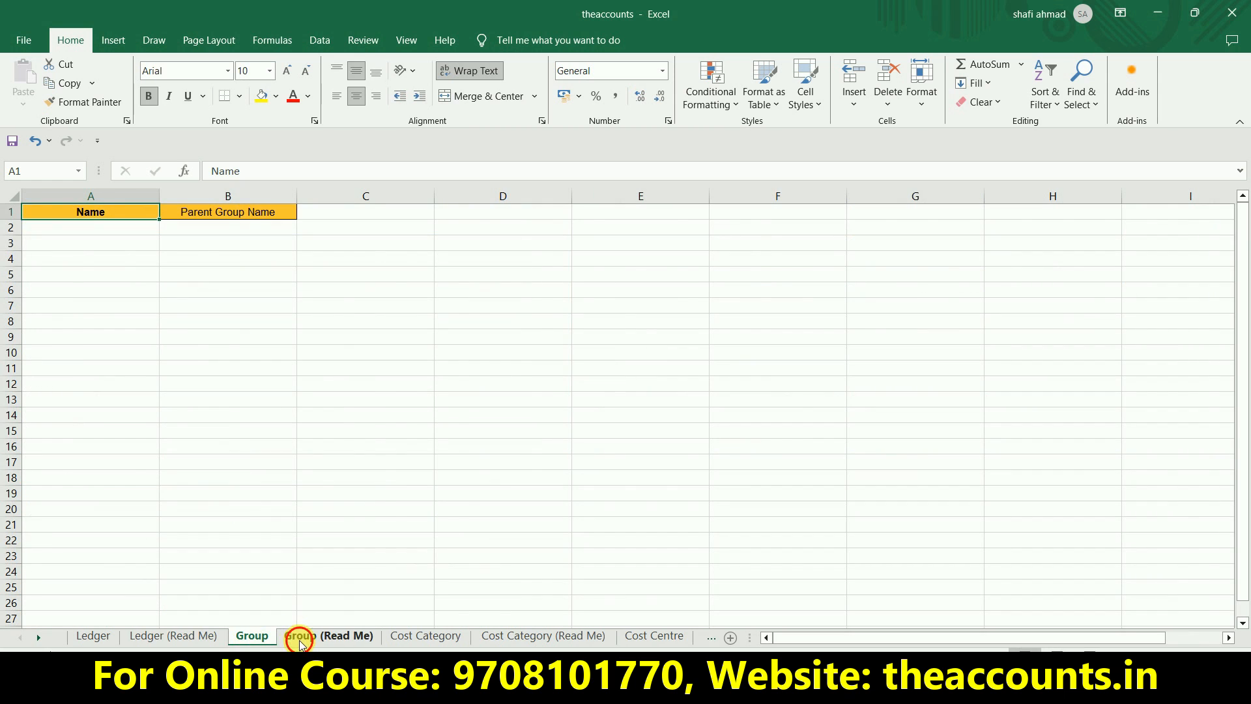
click(297, 638)
click(104, 637)
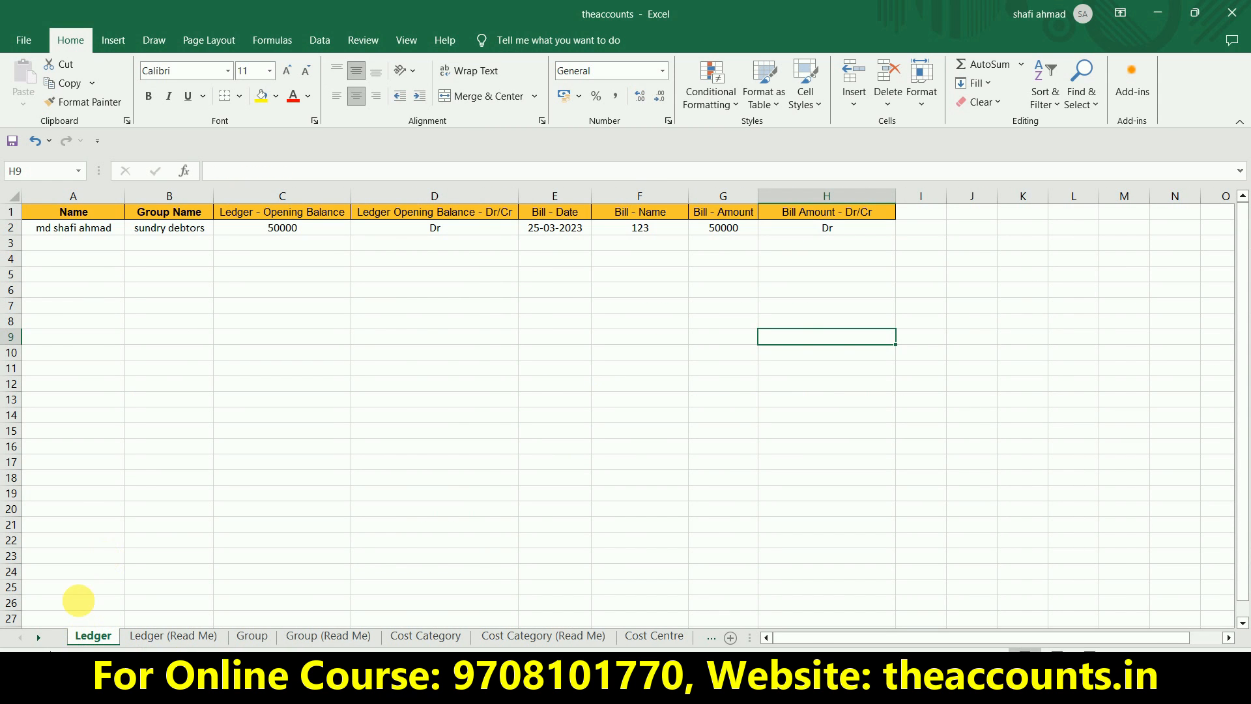
click(177, 352)
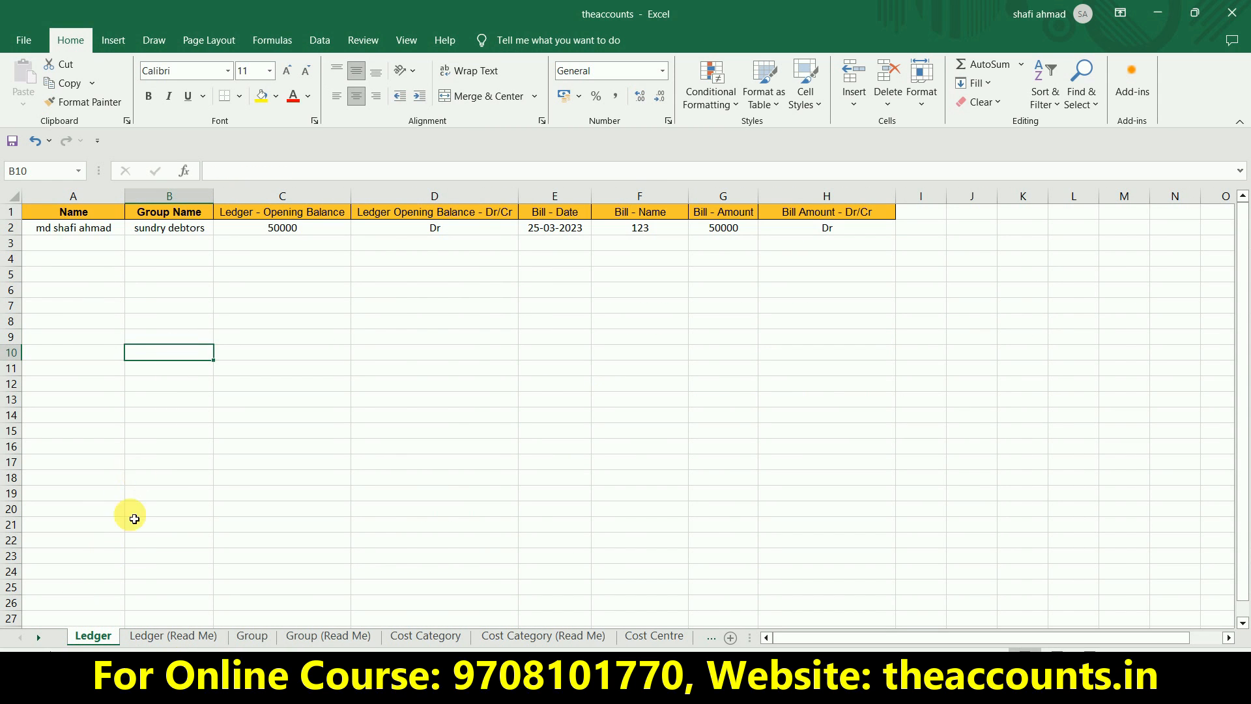
click(153, 637)
click(104, 637)
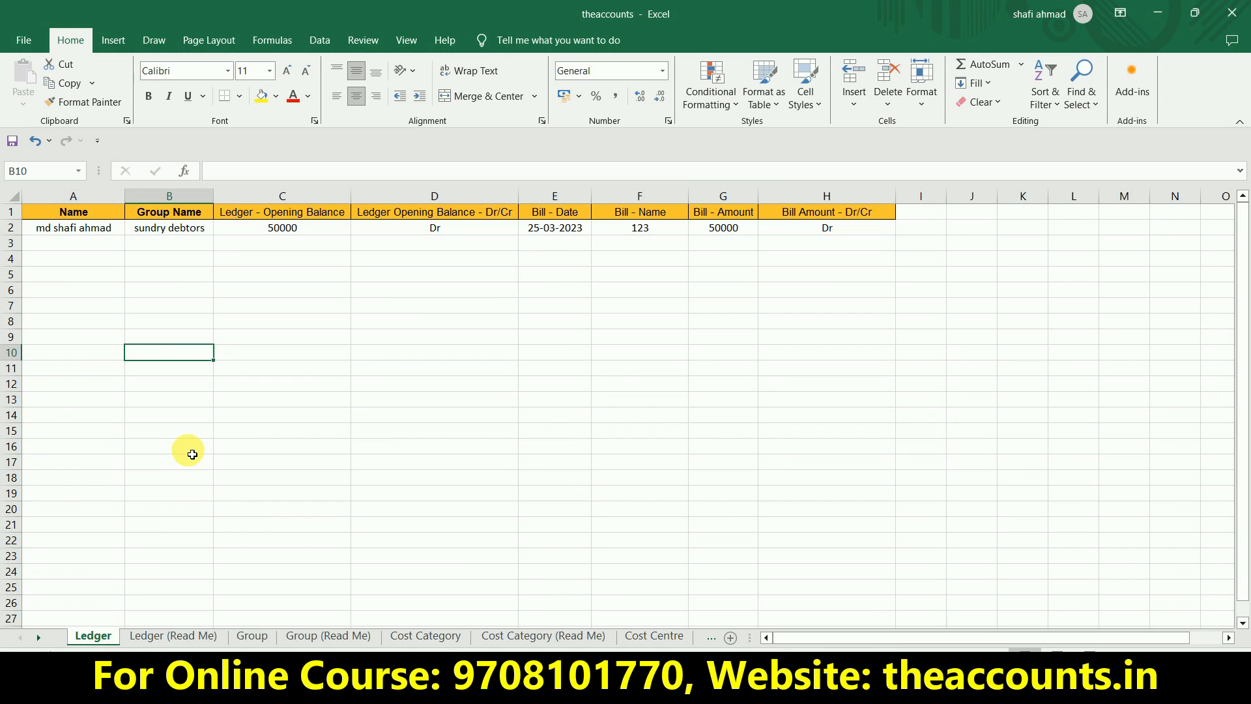
Step: Switch back to TallyPrime and choose the Ledger worksheet, the Default Template mapping and Ledger as the type of master
key(alt+Tab)
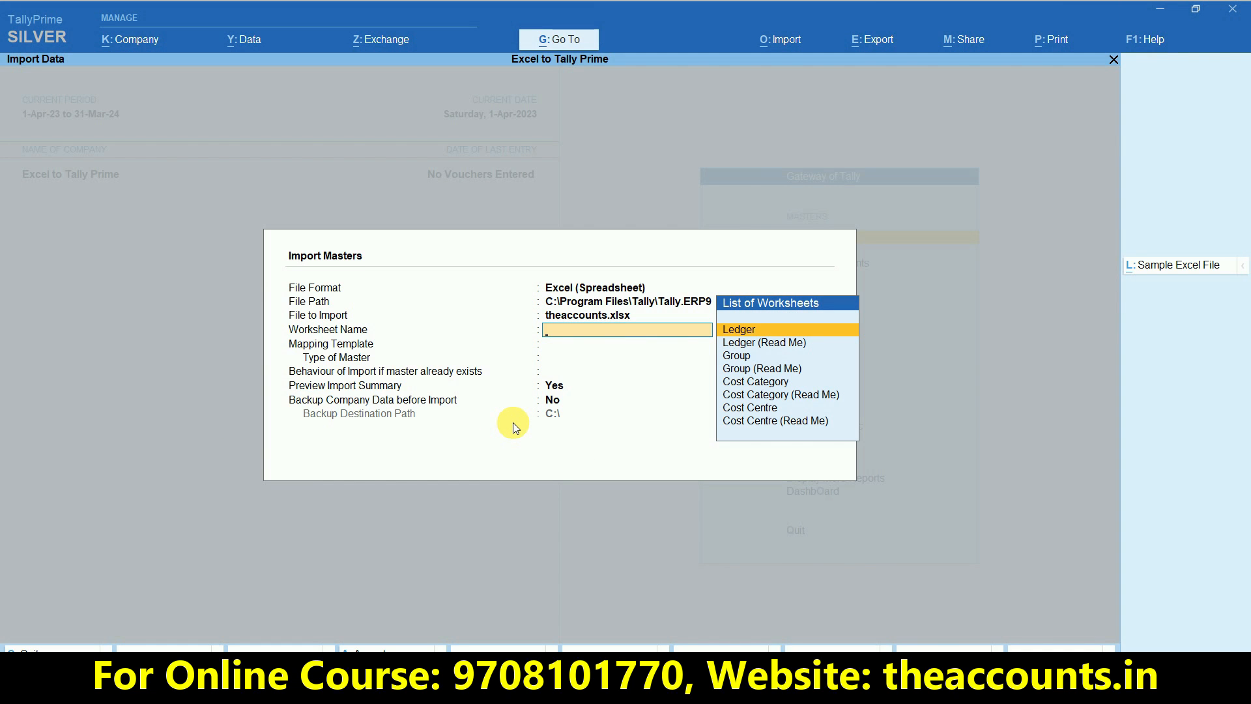
key(Return)
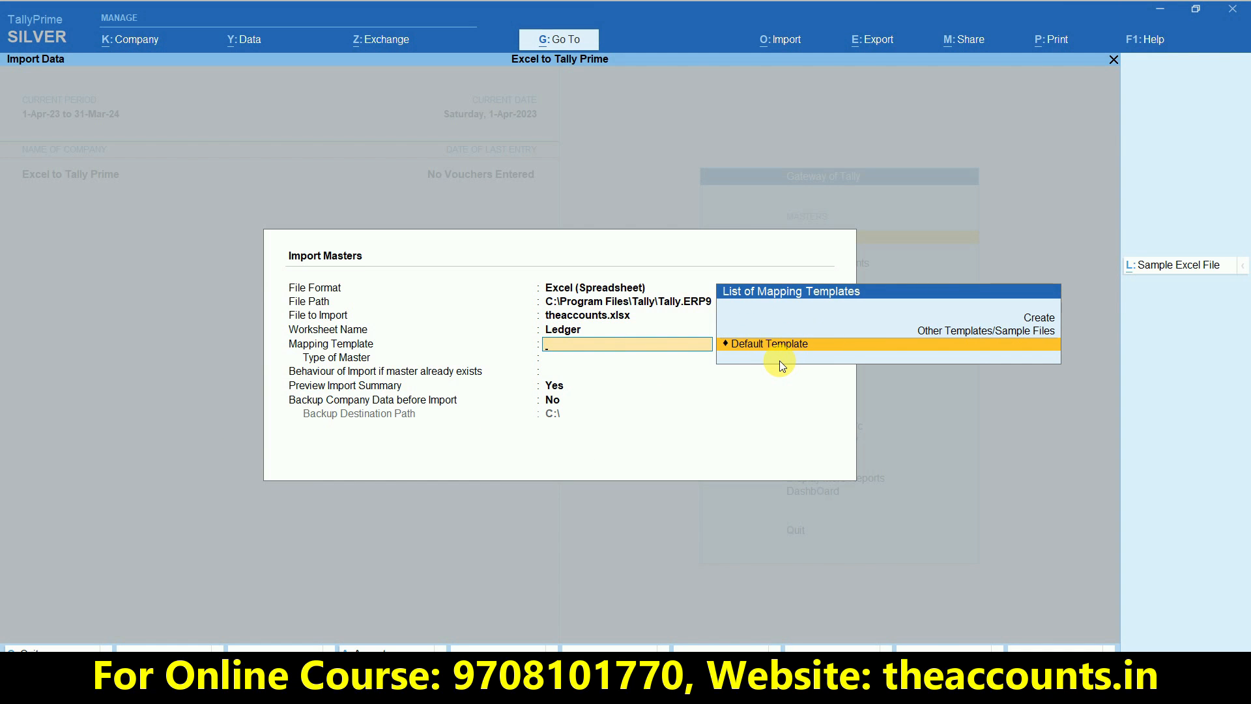
key(Return)
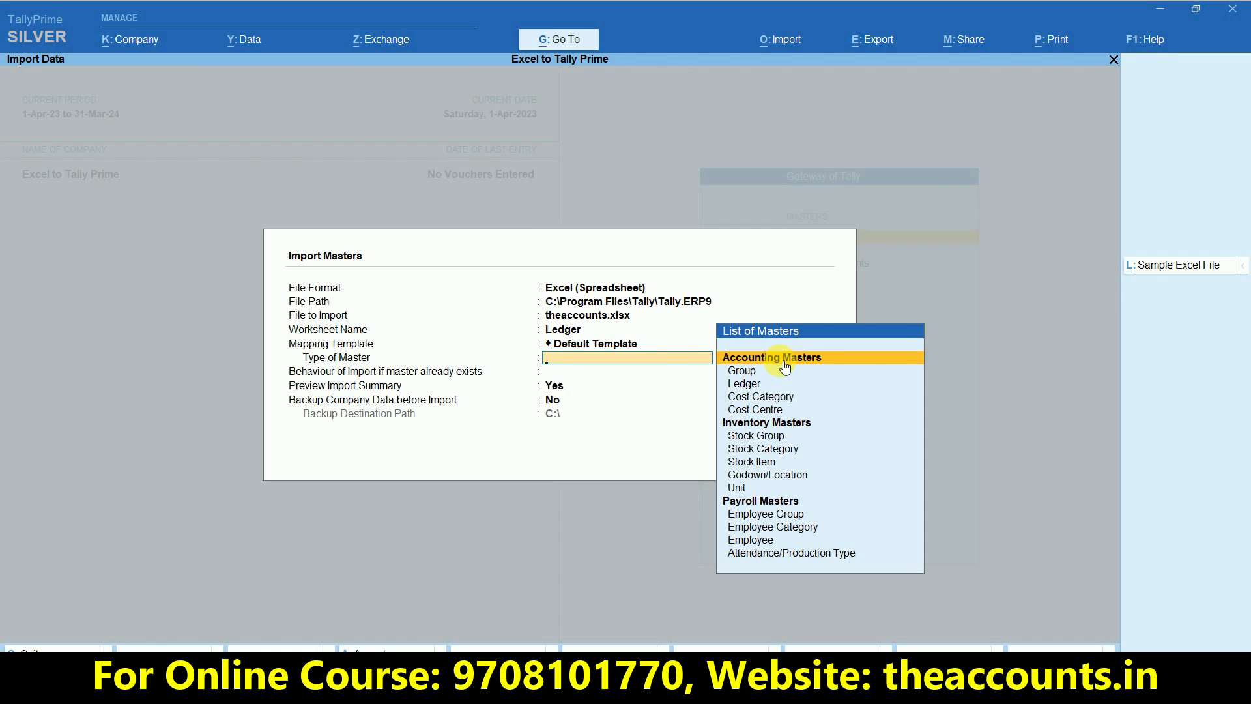
click(755, 391)
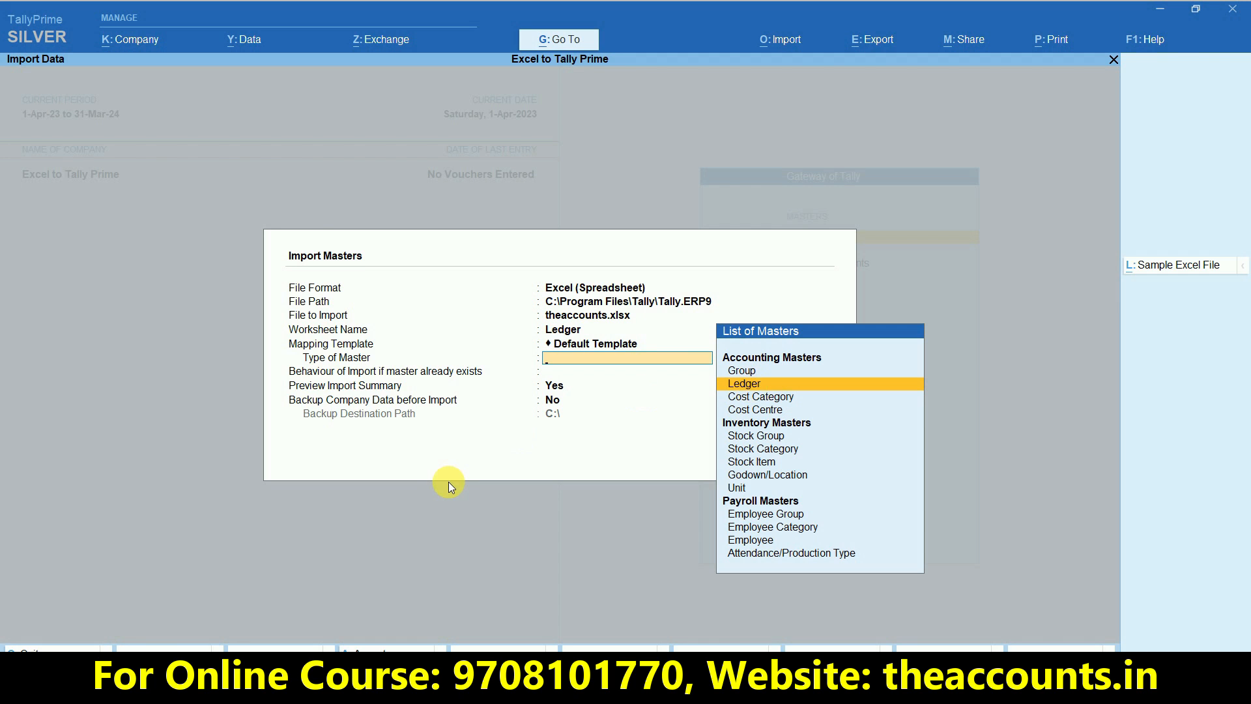
key(Return)
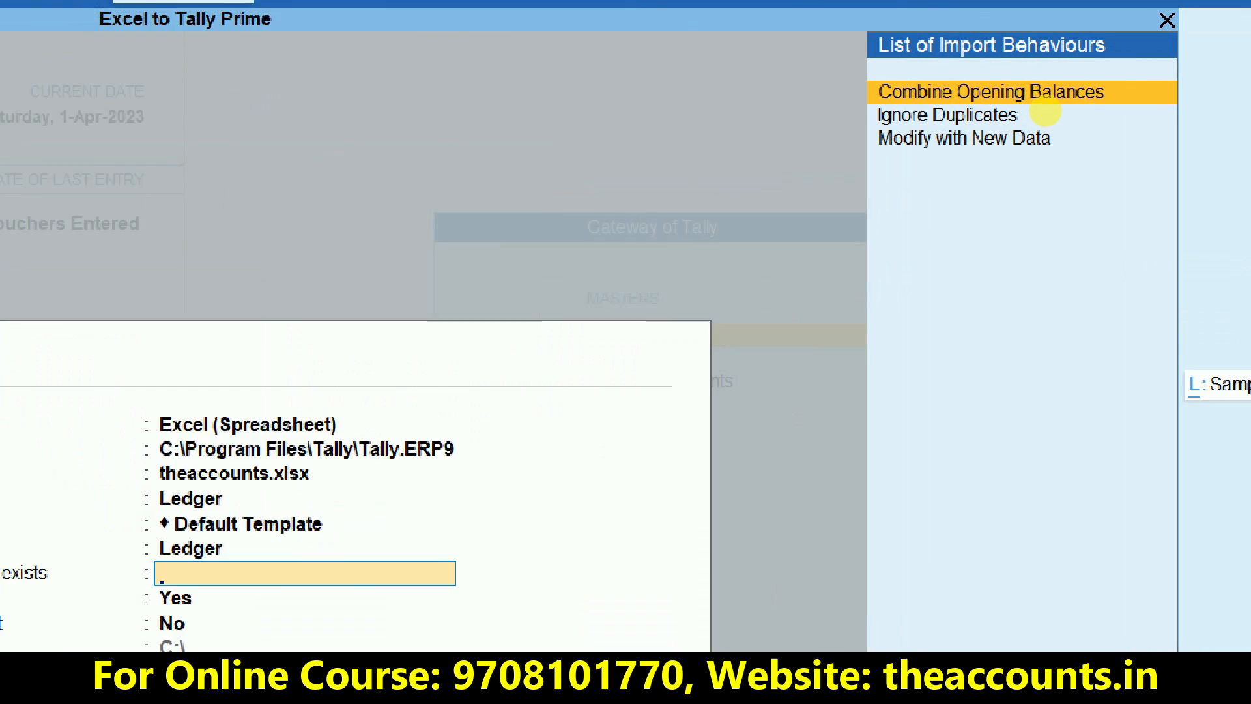
Step: Set existing masters to Combine Opening Balances, keep the summary preview at Yes and the backup at No, and proceed to the import summary
key(ctrl+2)
drag(1134, 52, 1136, 49)
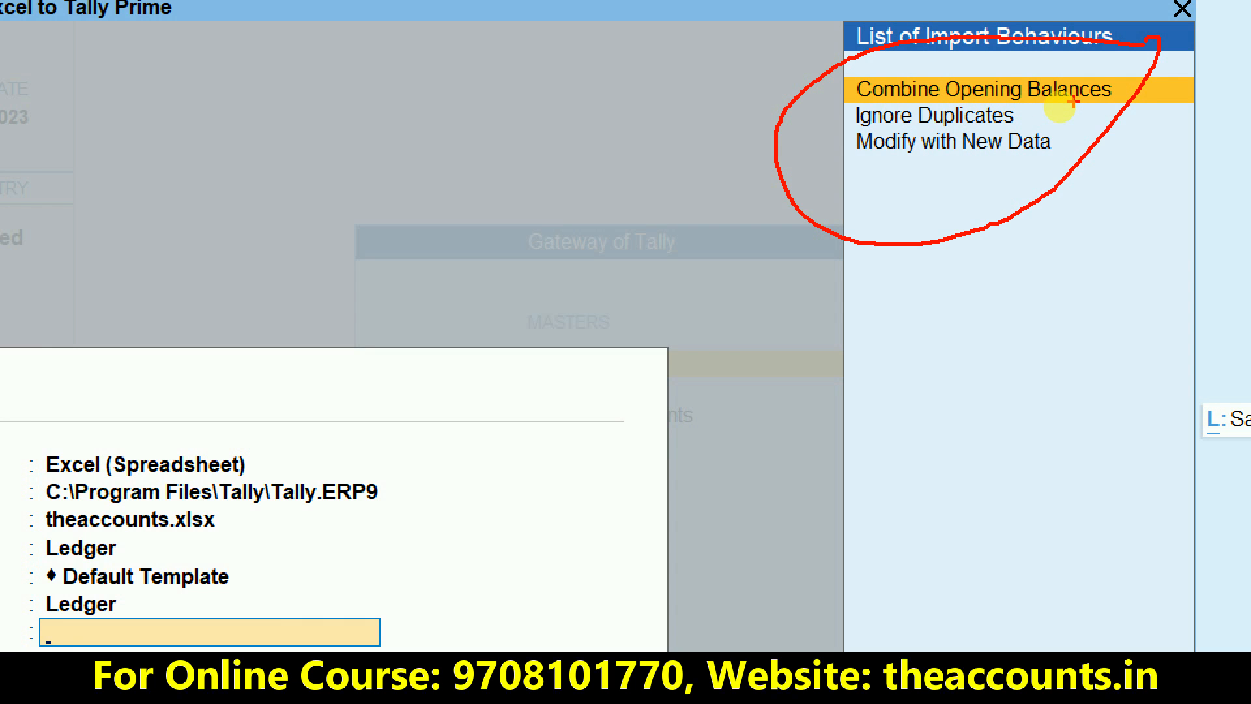
key(Escape)
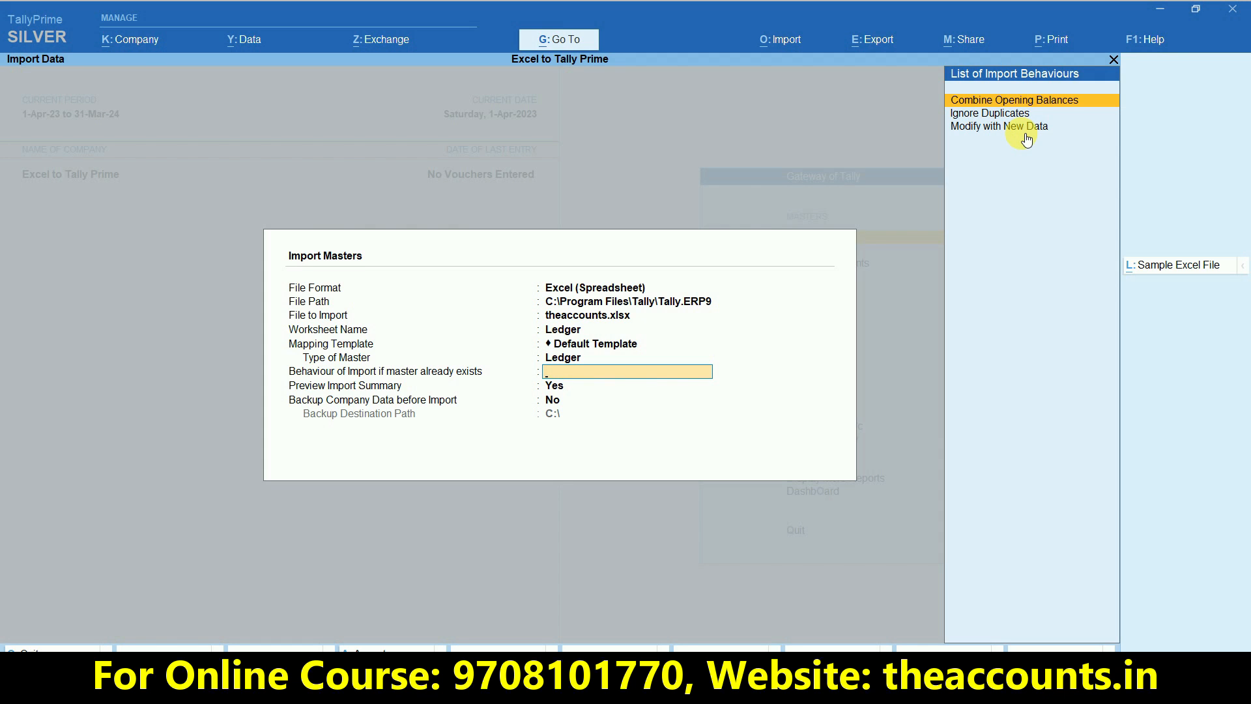
click(1011, 101)
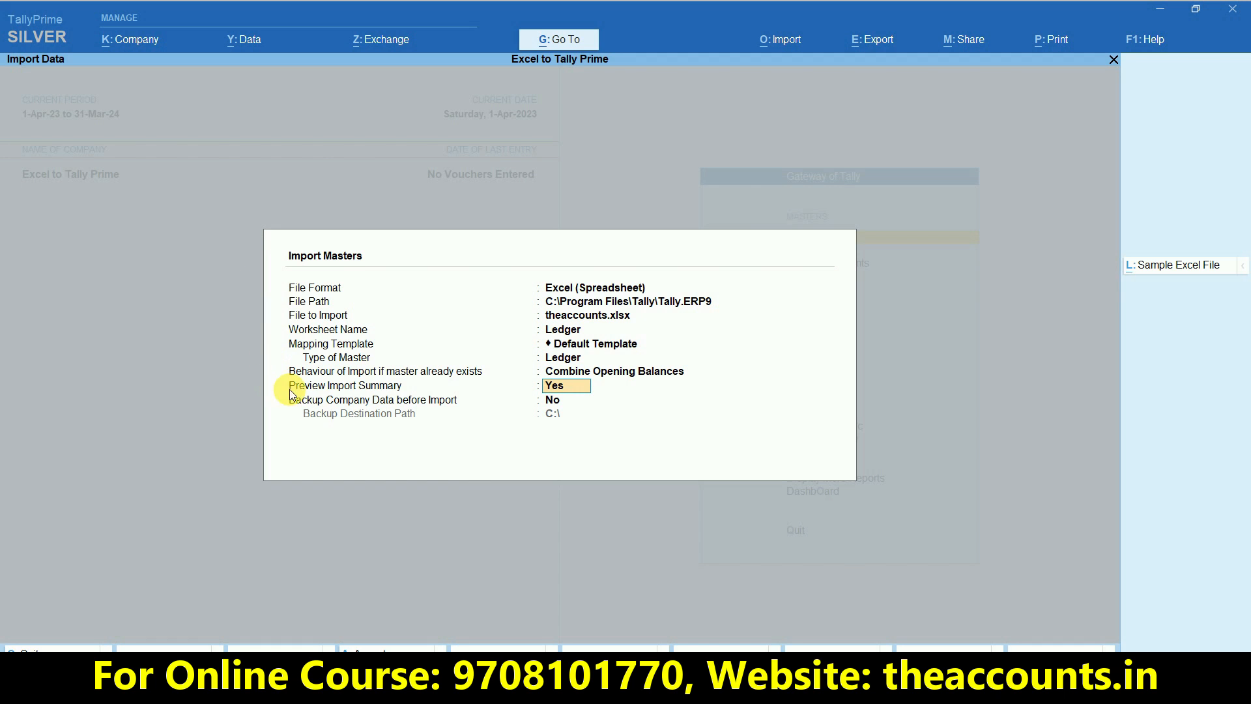
key(Return)
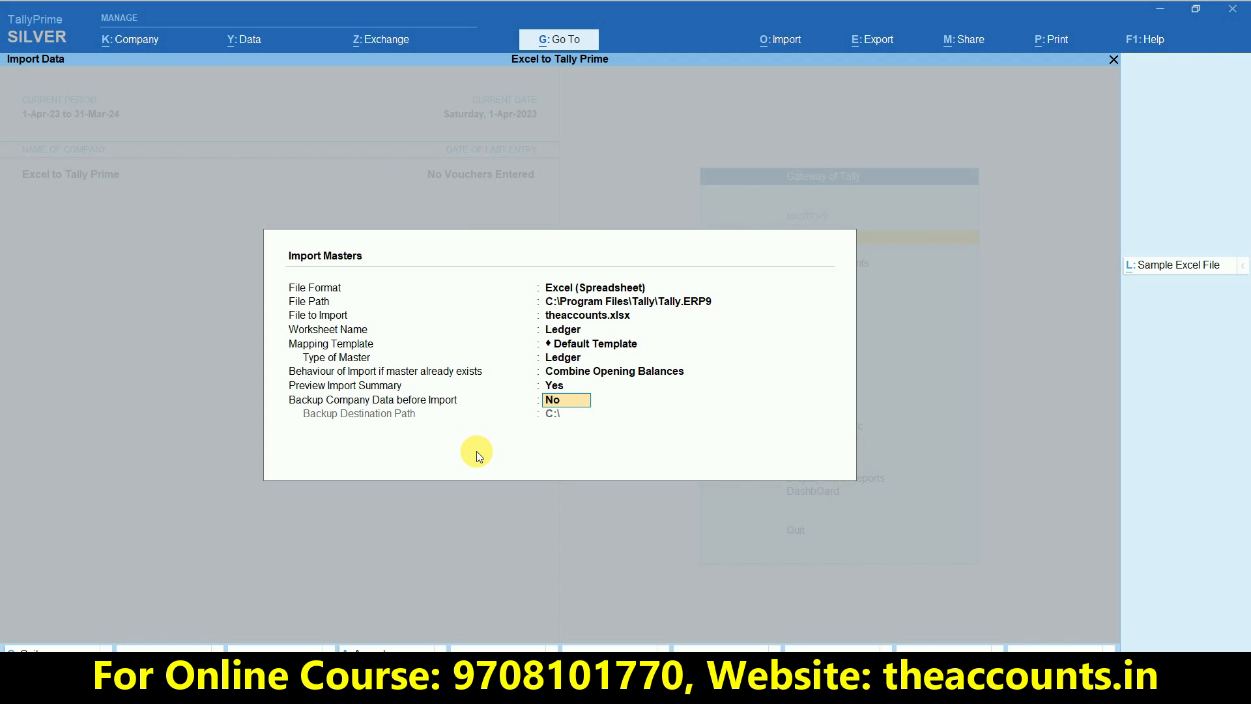
key(Return)
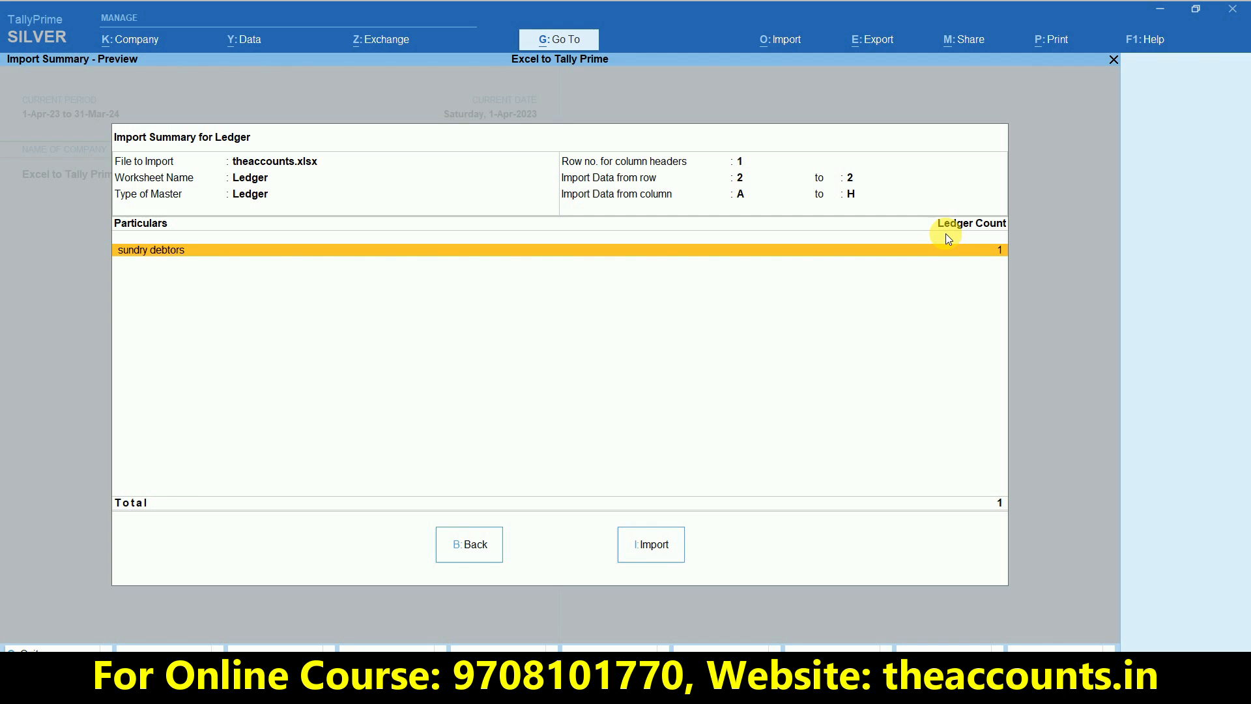
Step: Switch to Excel and compare the Ledger sheet's data row with the row range in TallyPrime's import summary
key(alt+Tab)
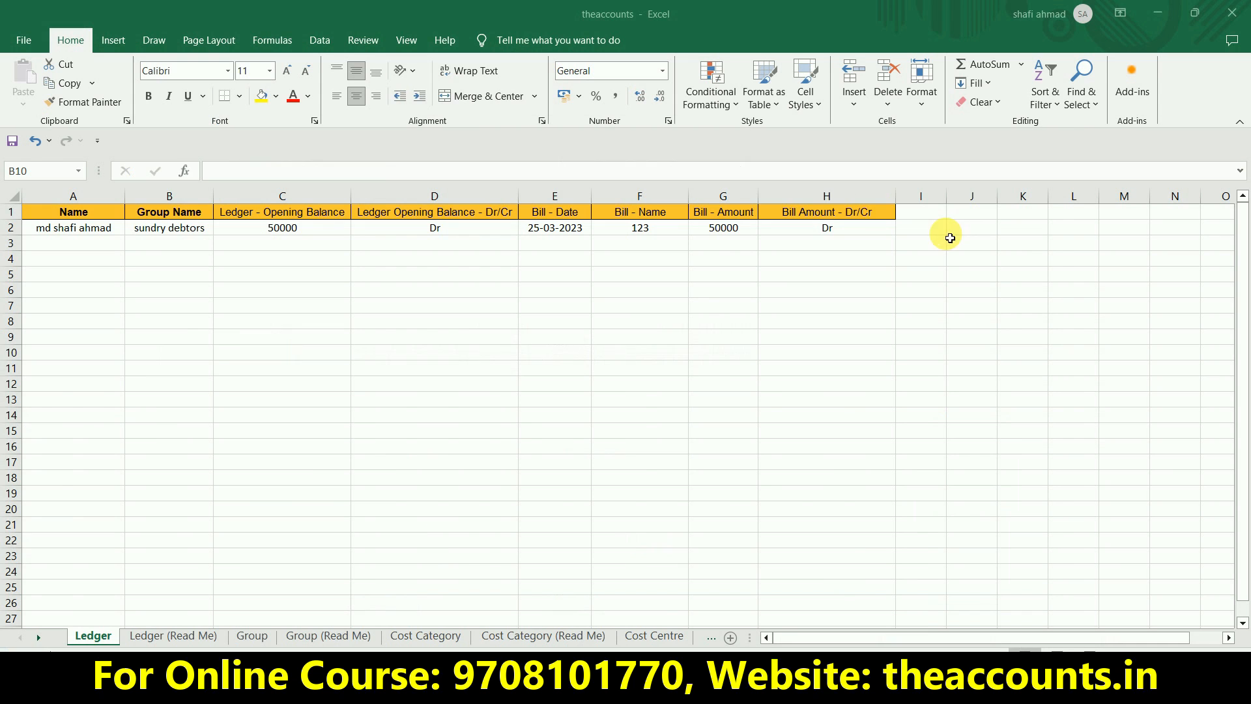
click(81, 228)
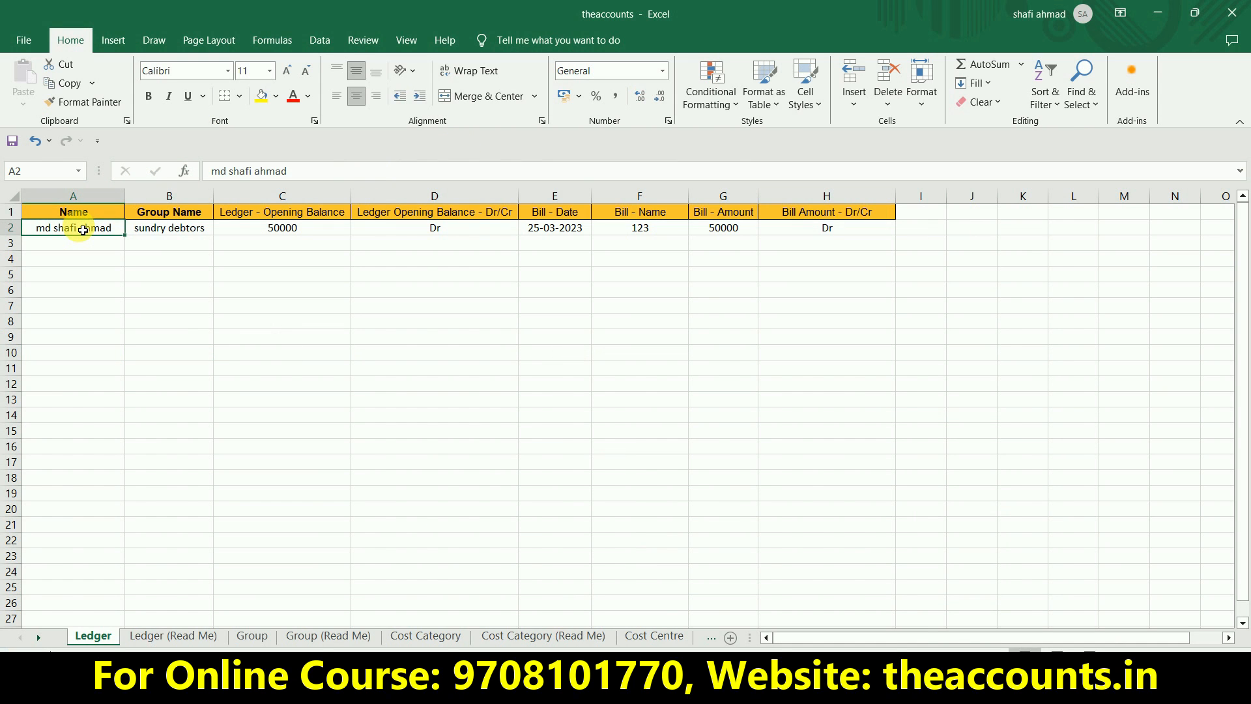
key(alt+Tab)
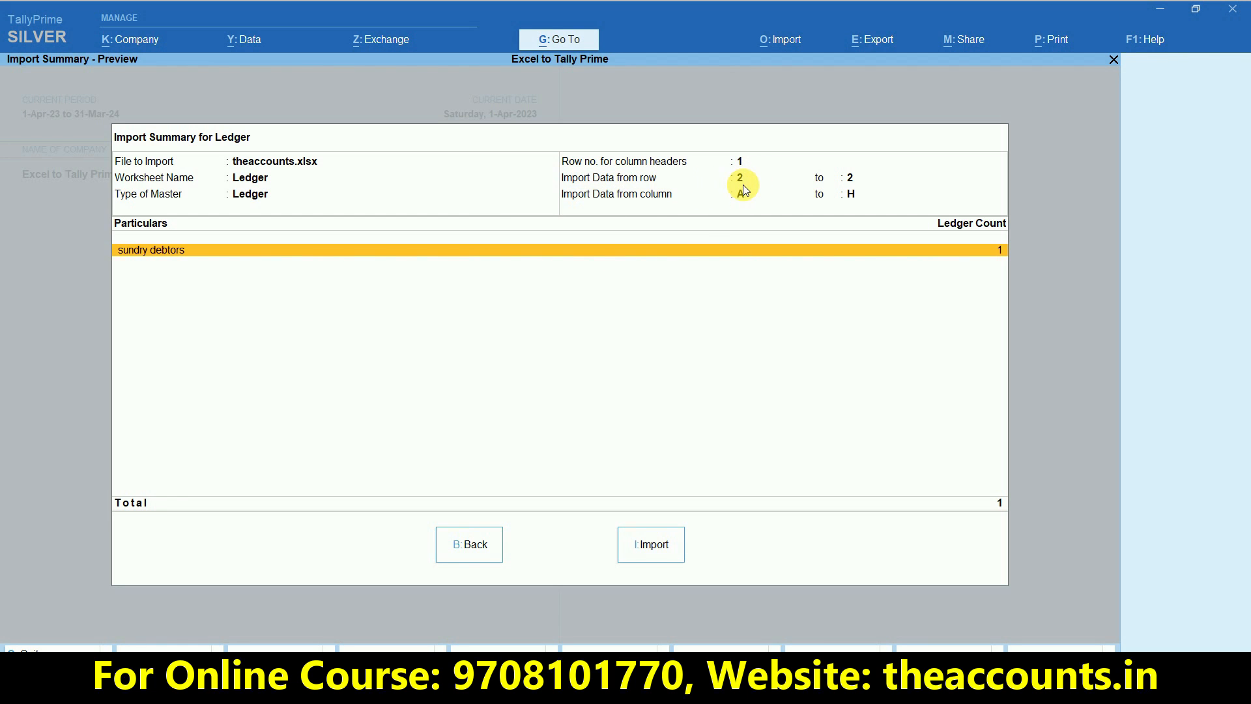
key(alt+Tab)
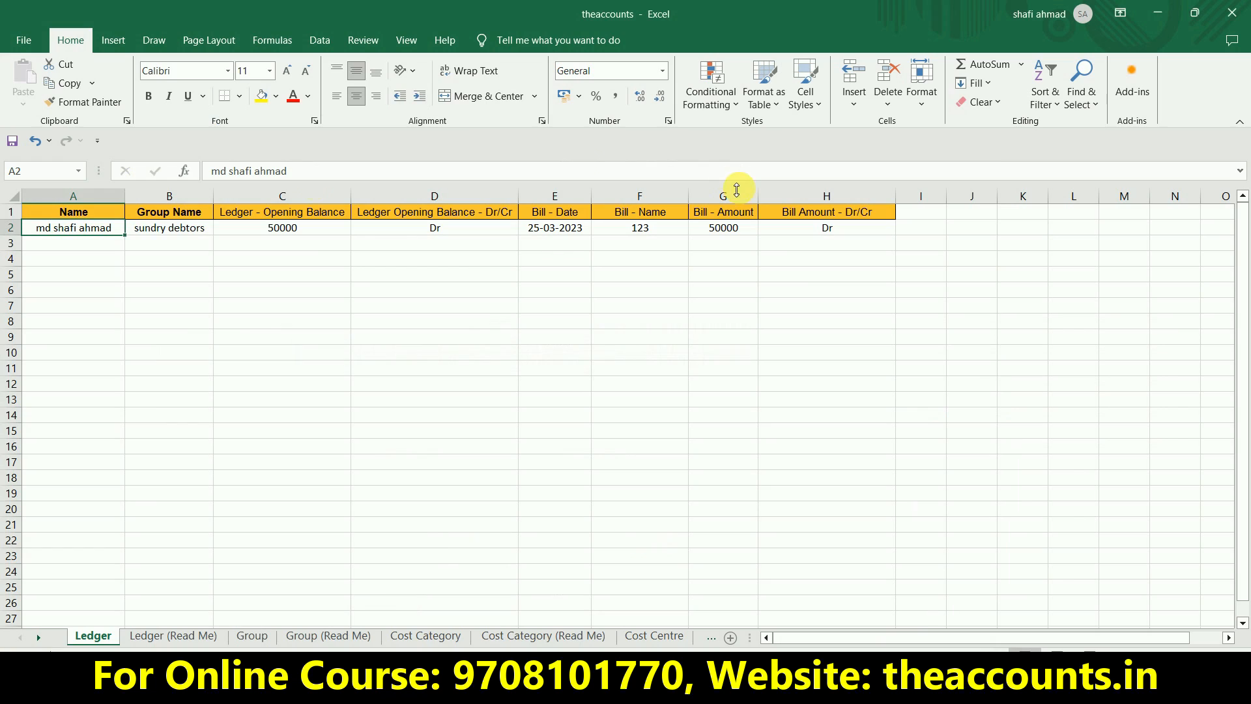
click(18, 238)
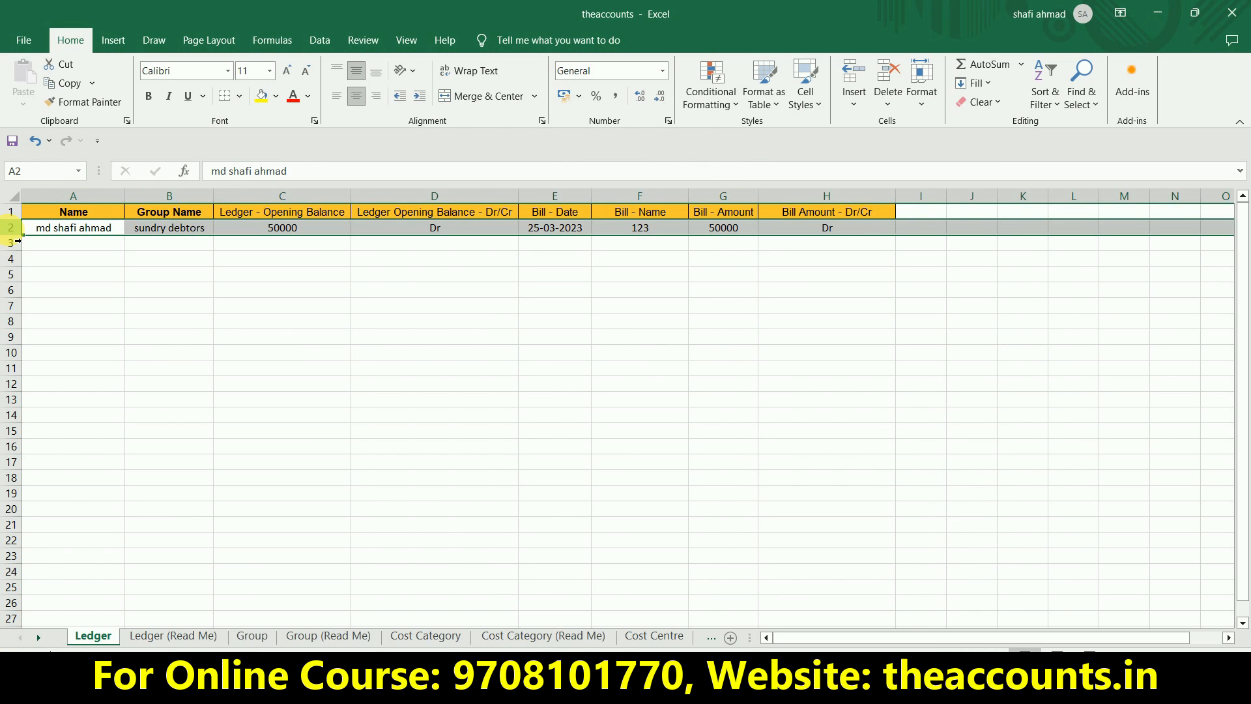
Step: Check the import summary's column range in TallyPrime against columns A to H of the Ledger sheet in Excel
key(alt+Tab)
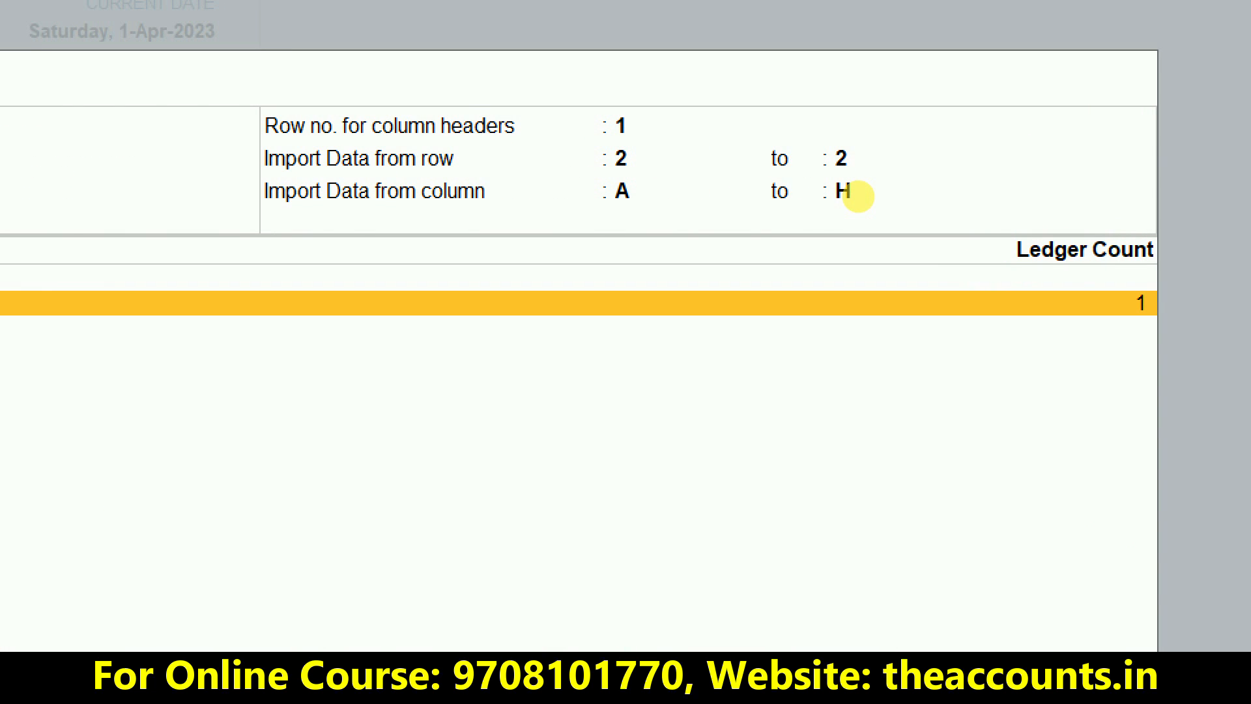
click(859, 196)
mouse_move(859, 197)
mouse_down()
mouse_move(837, 183)
mouse_move(742, 183)
mouse_move(750, 217)
mouse_move(860, 193)
mouse_up()
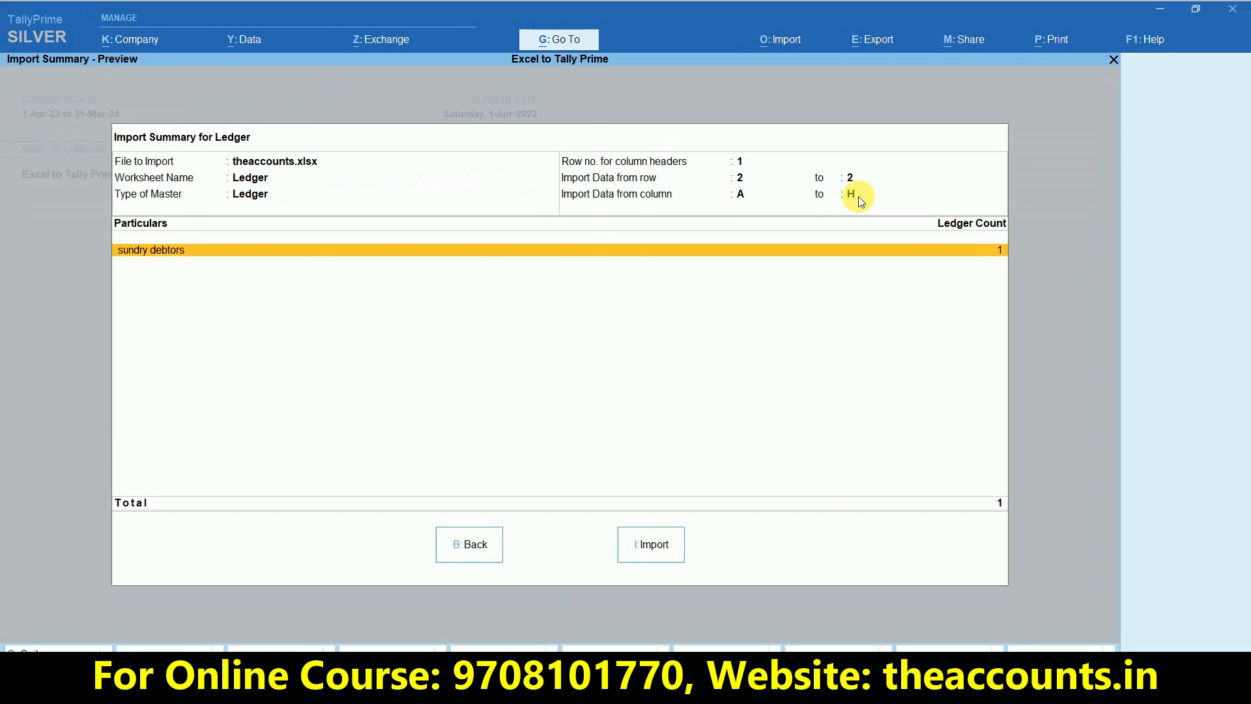
key(alt+Tab)
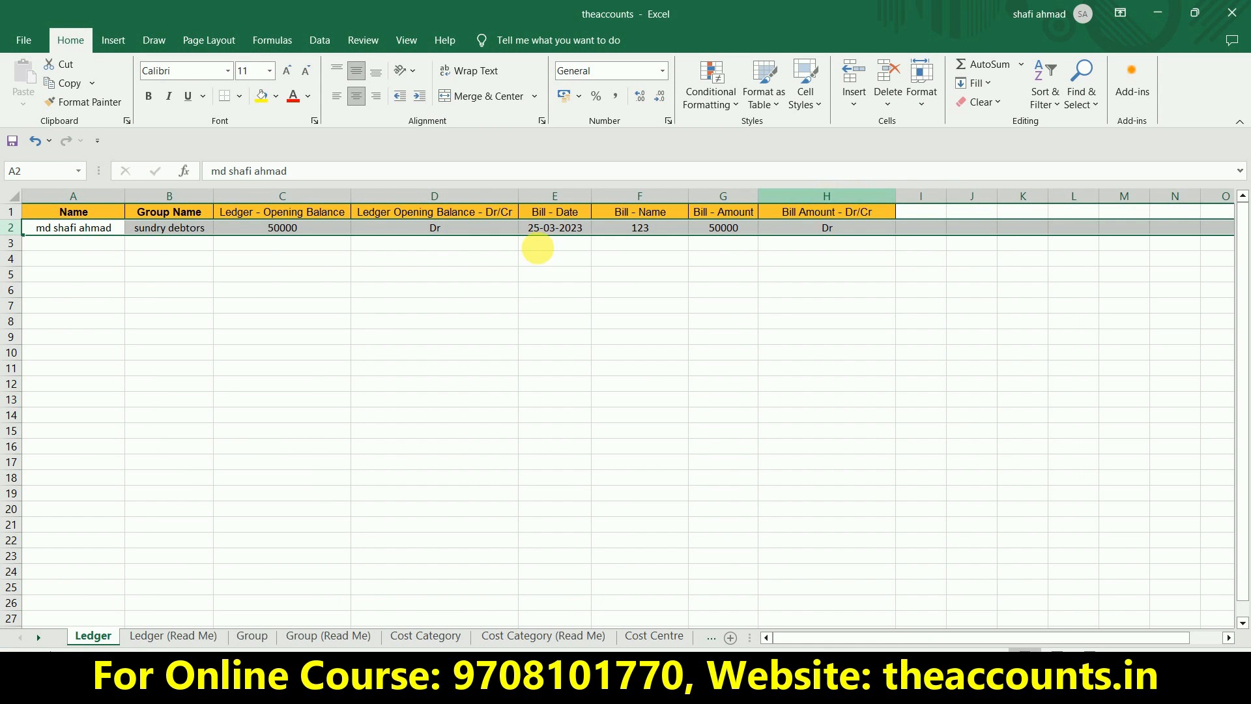
click(133, 293)
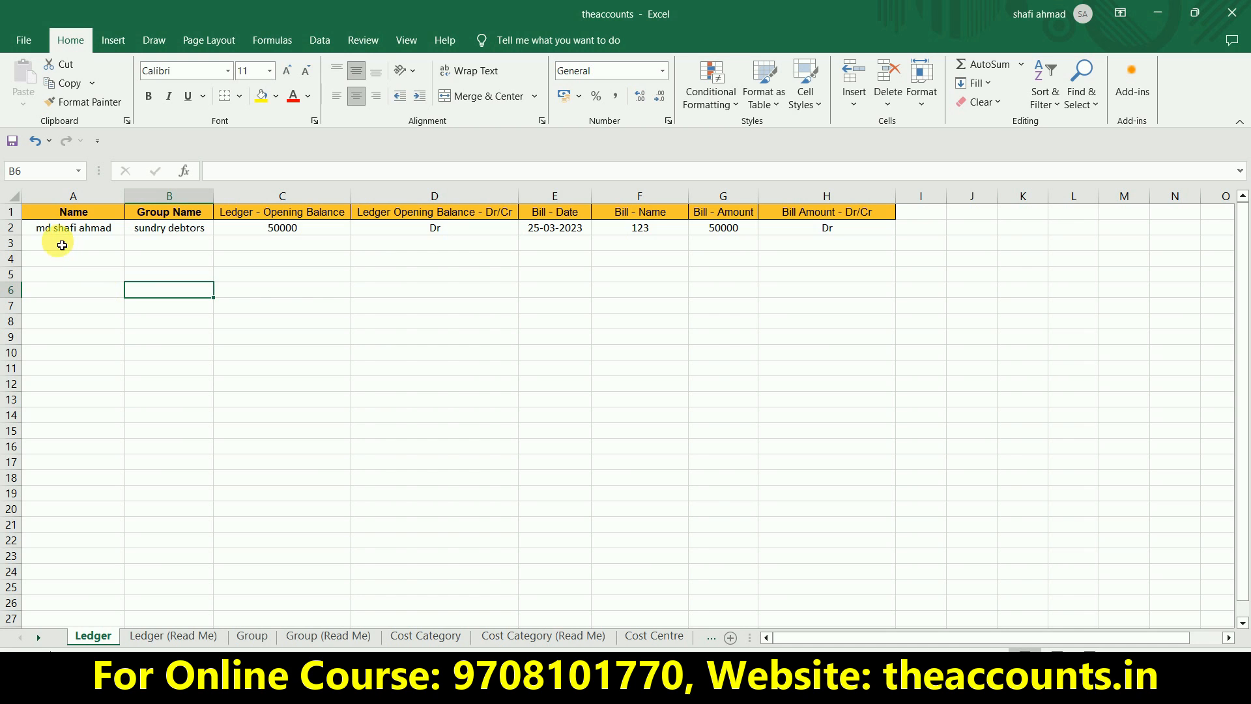
click(61, 228)
click(72, 195)
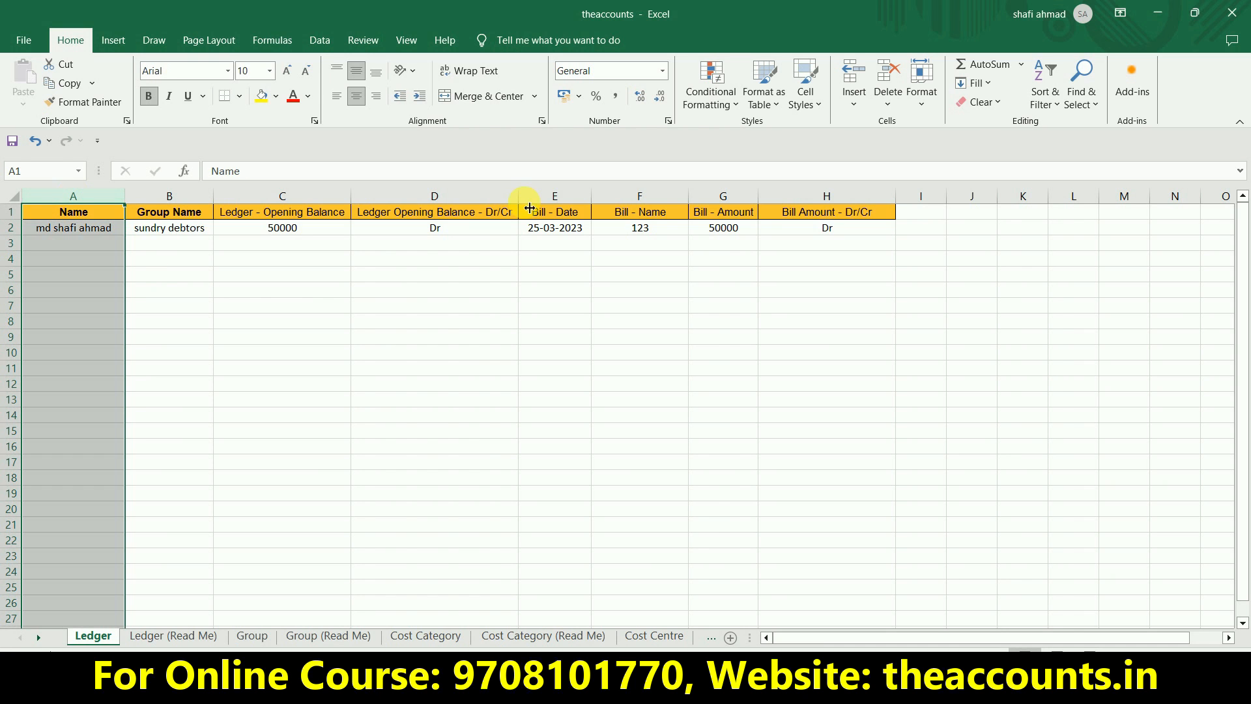
click(807, 204)
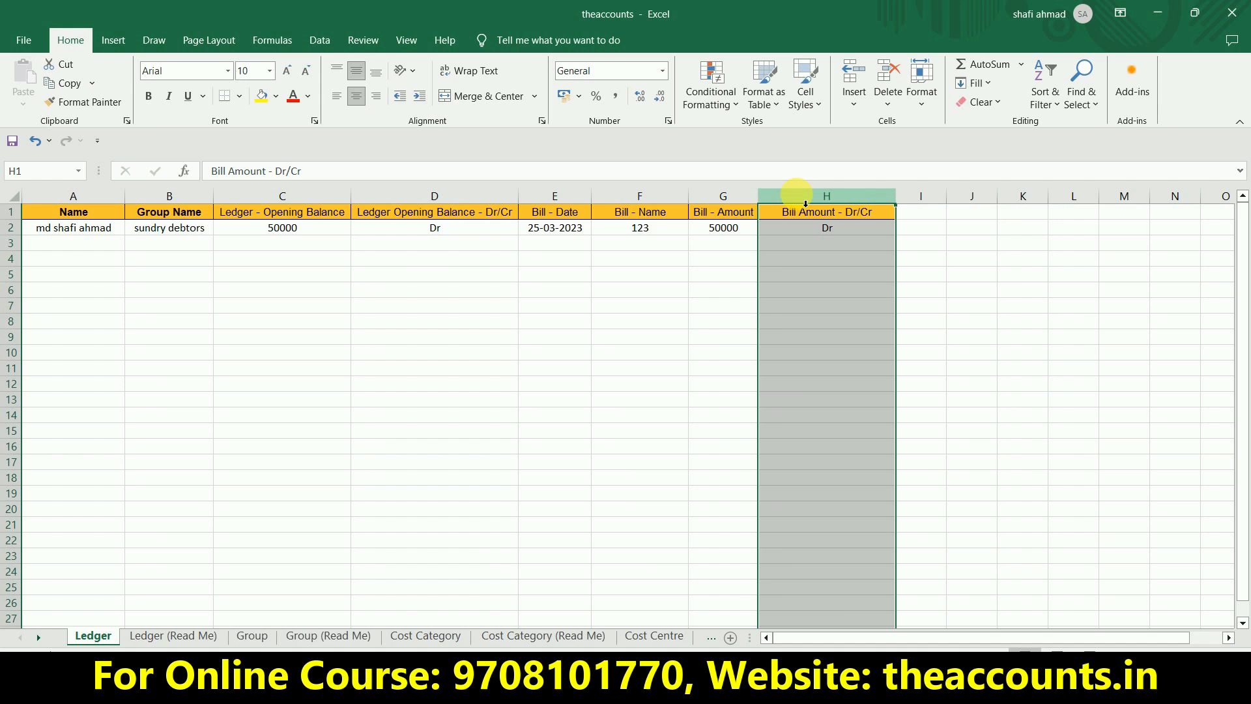
Step: Switch back to TallyPrime, import the ledger data from the summary and return to the Gateway of Tally
key(alt+Tab)
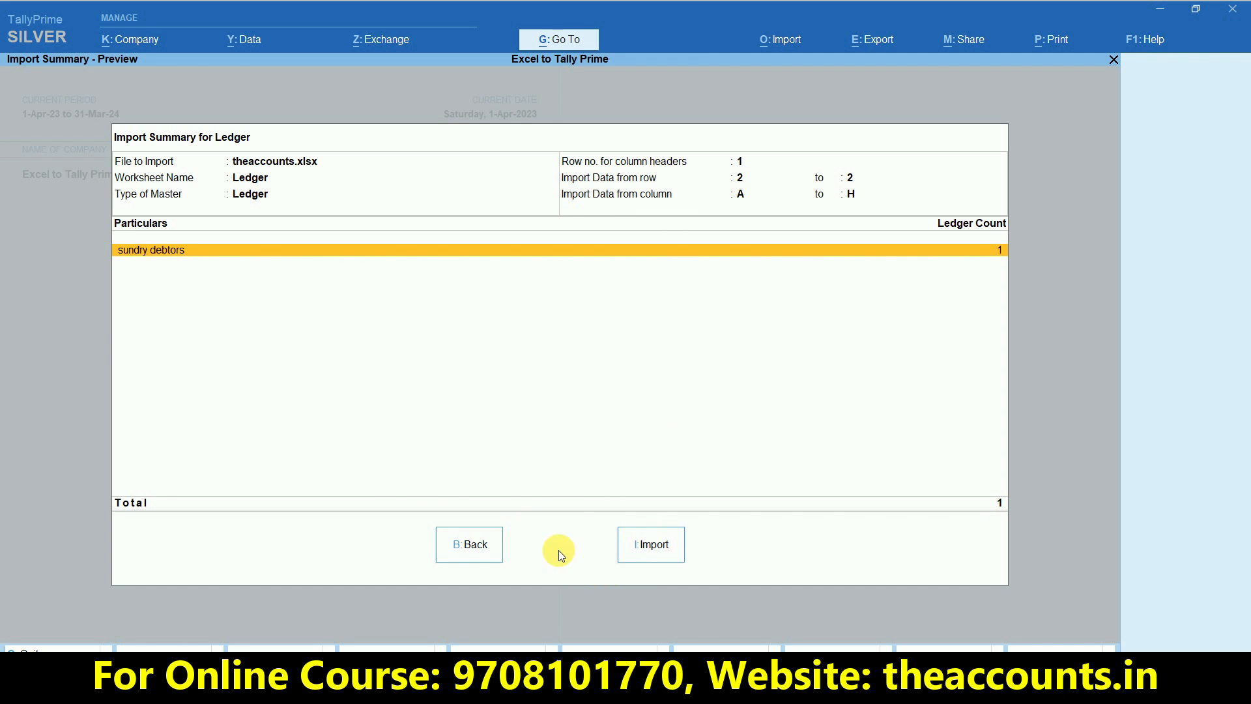
click(653, 545)
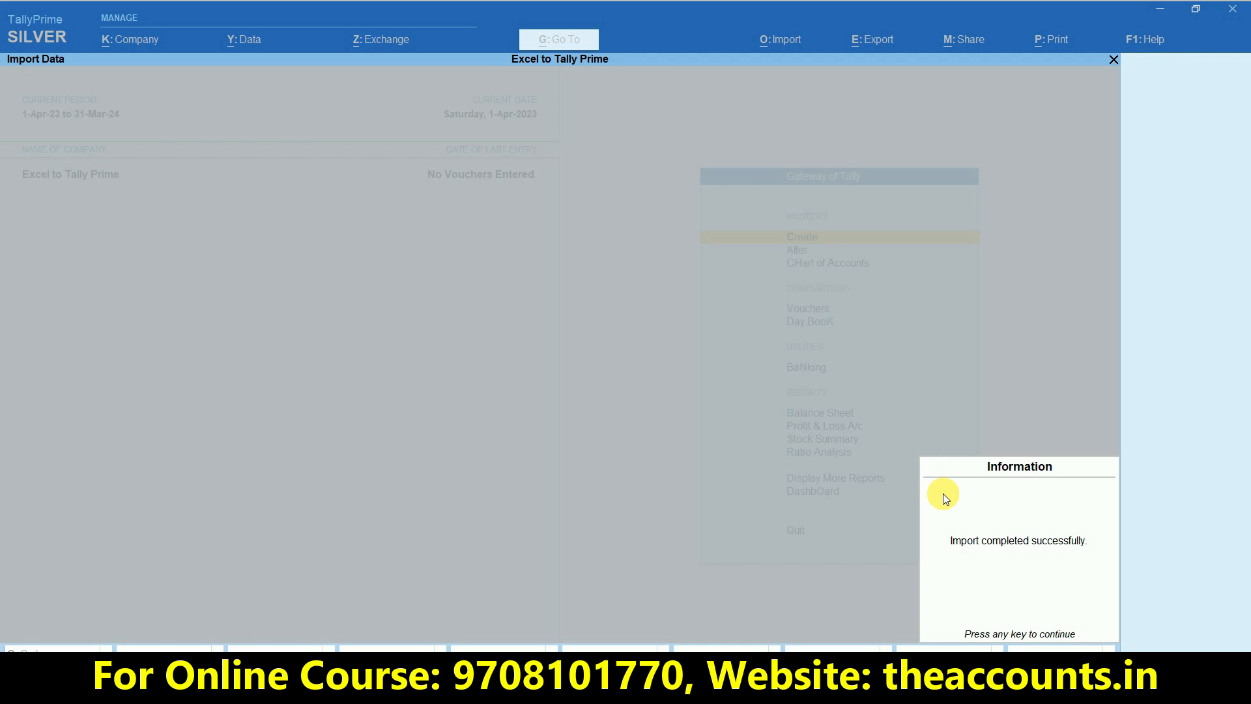
key(Return)
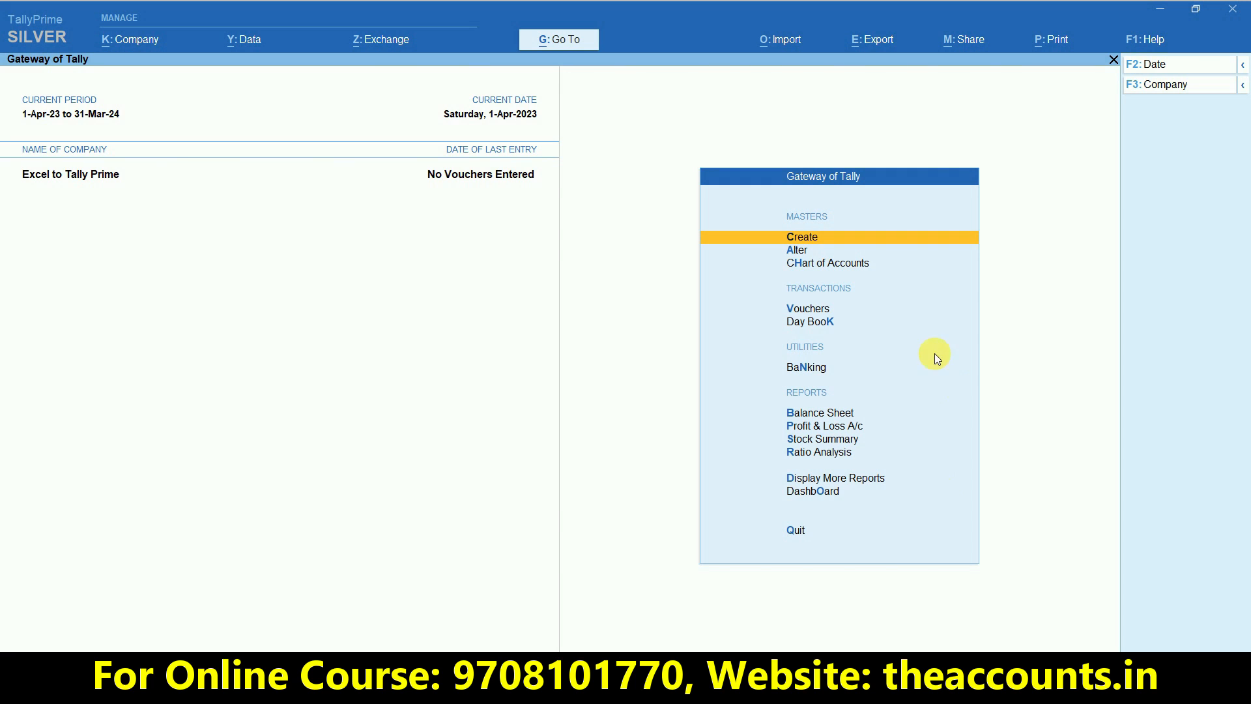
Step: Open the list of ledgers for alteration and locate the imported customer's ledger
click(793, 252)
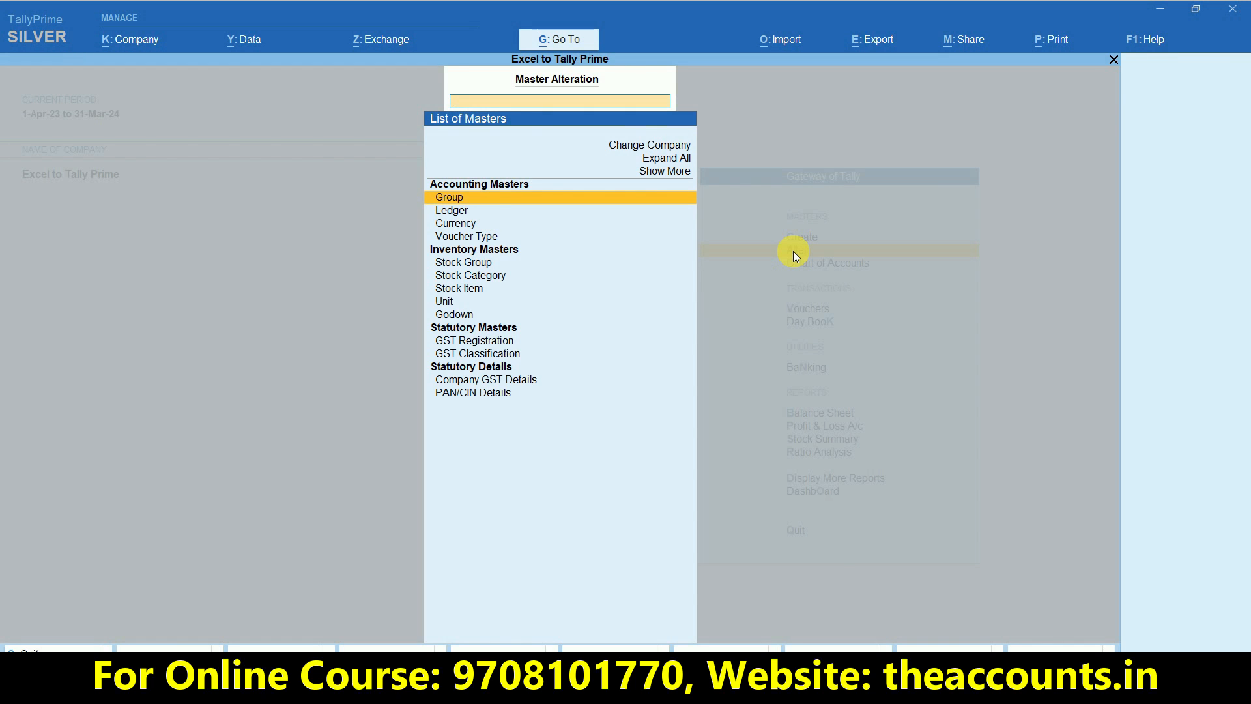
key(Down)
key(Return)
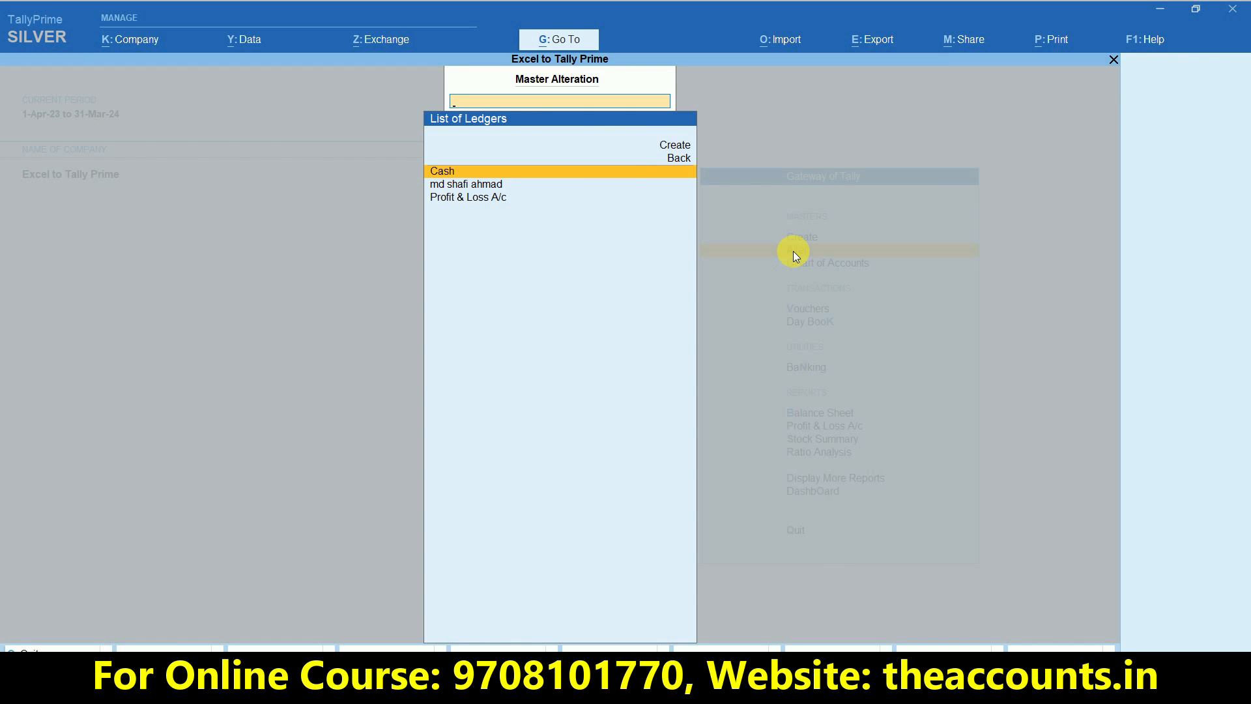
key(Down)
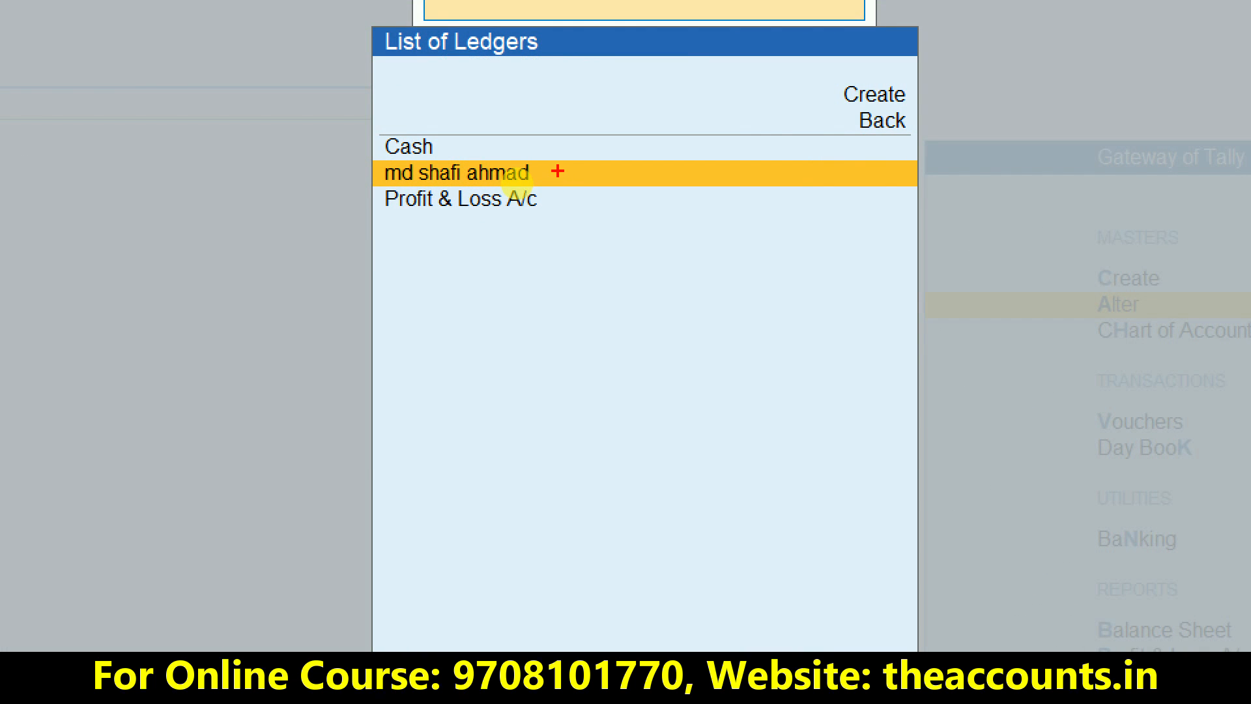
mouse_move(544, 163)
mouse_down()
mouse_move(554, 198)
mouse_move(634, 155)
mouse_up()
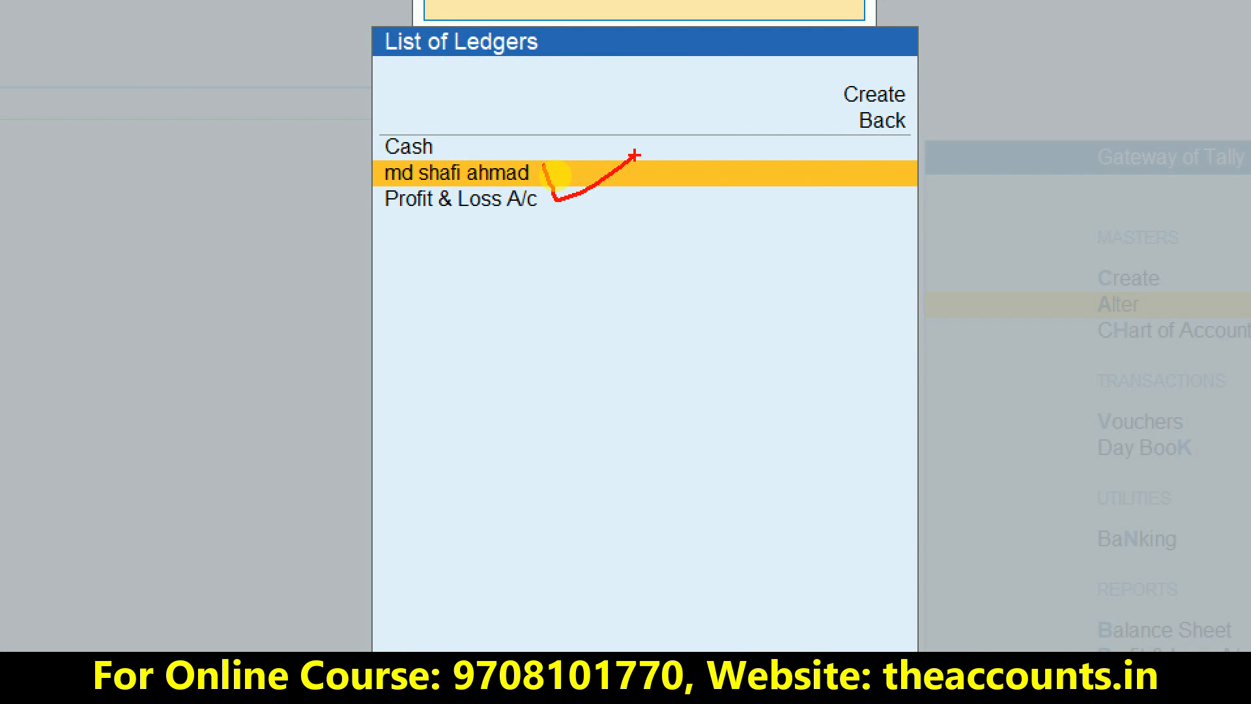
Step: Open the imported customer's ledger and review its group, bill-by-bill setting, and mailing details down to the country field
key(Return)
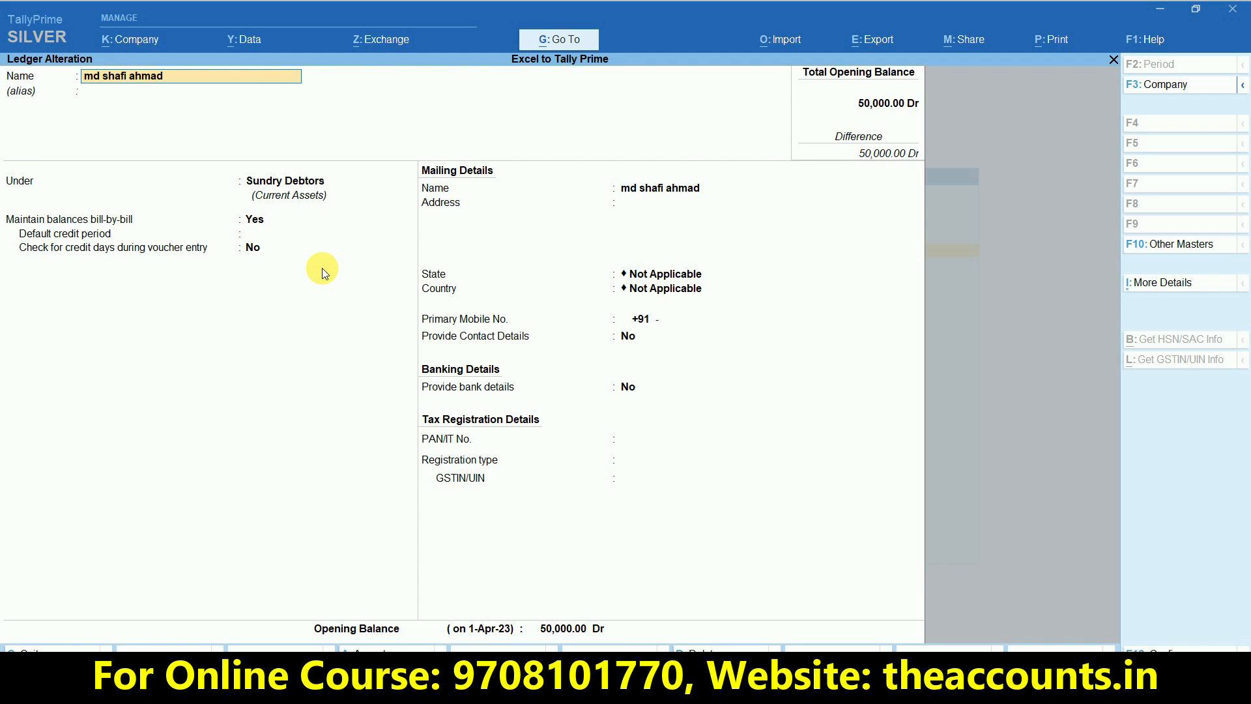
click(287, 200)
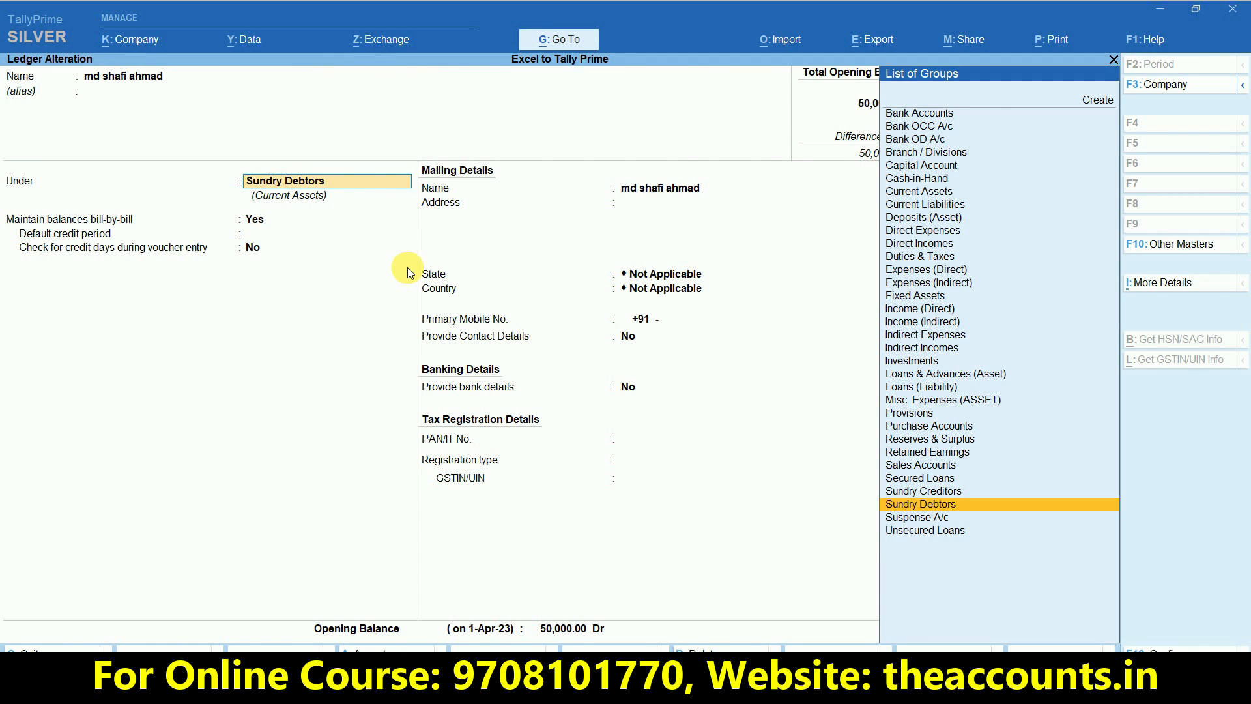
key(Return)
key(Return)
key(Return)
key(Return)
key(Return)
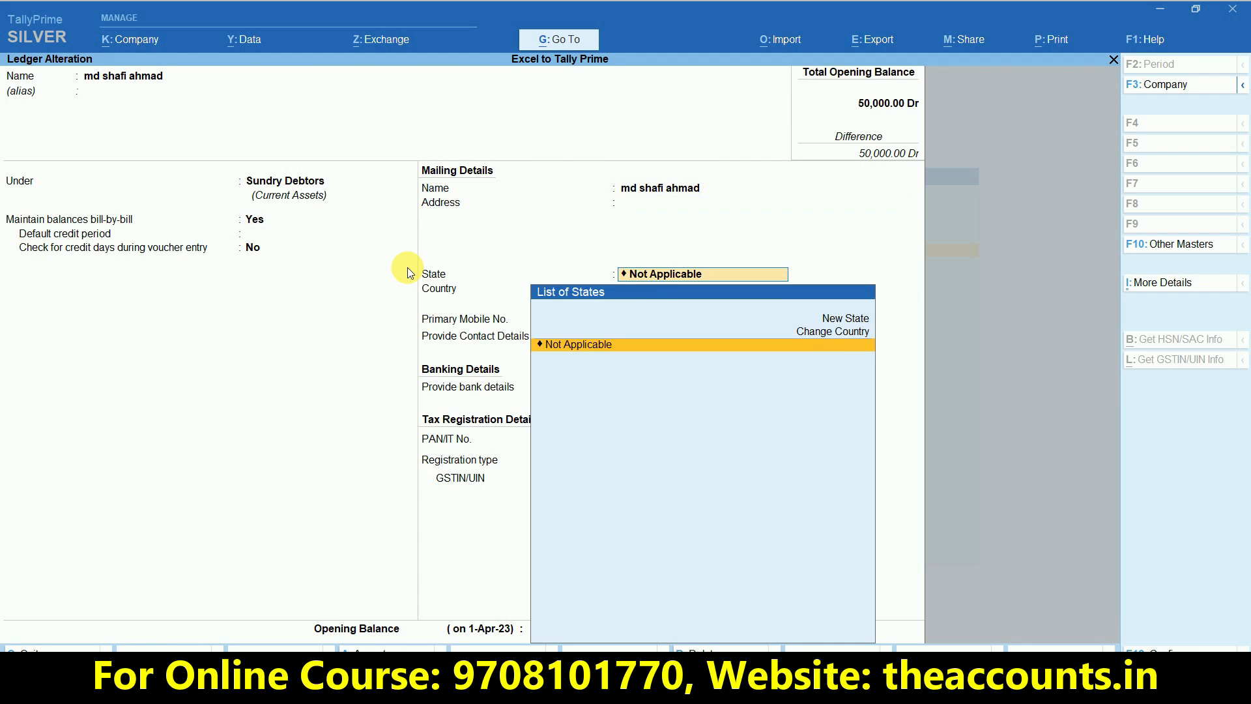
key(Return)
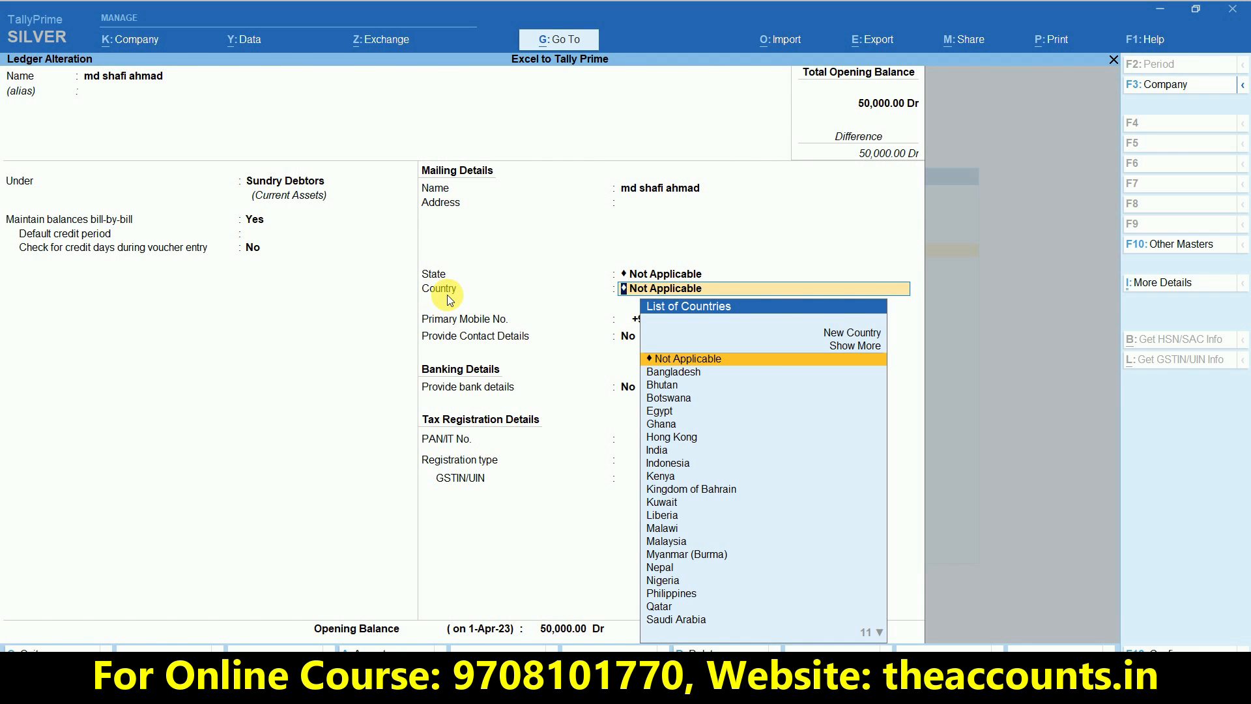
Step: Switch to Excel to check columns I and J of the Ledger sheet, and return to TallyPrime's ledger form
key(alt+Tab)
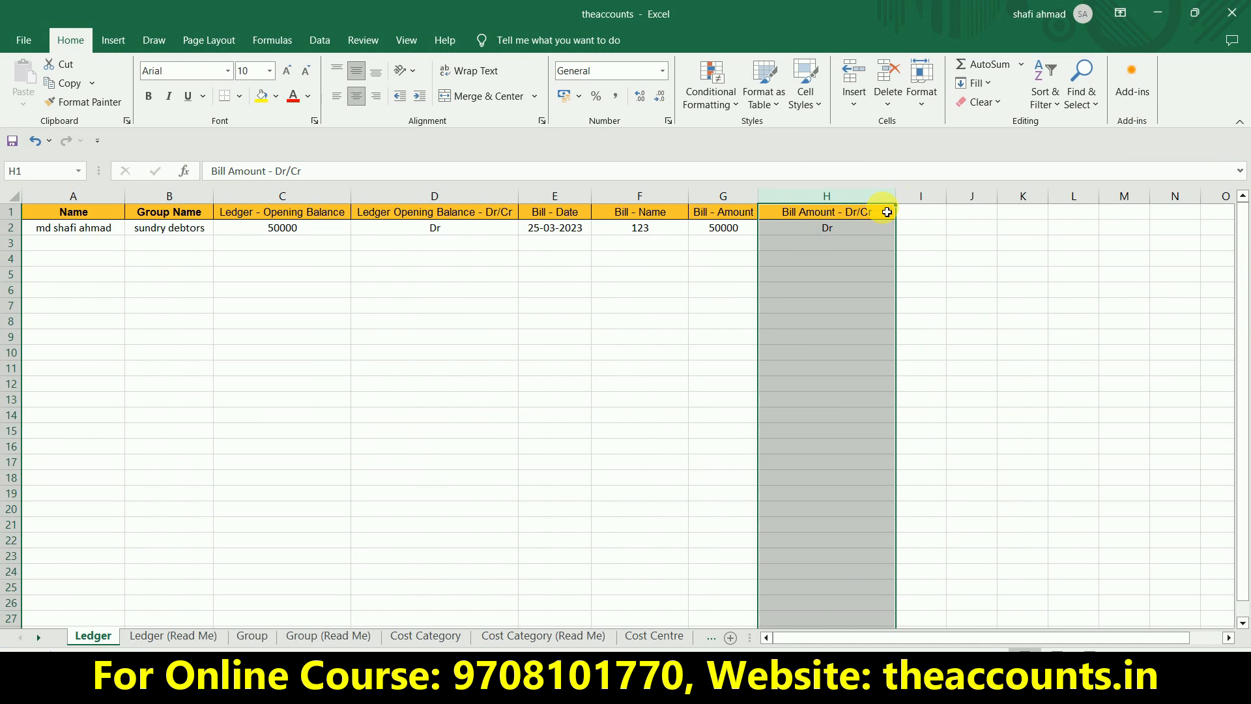
click(927, 199)
click(971, 199)
key(alt+Tab)
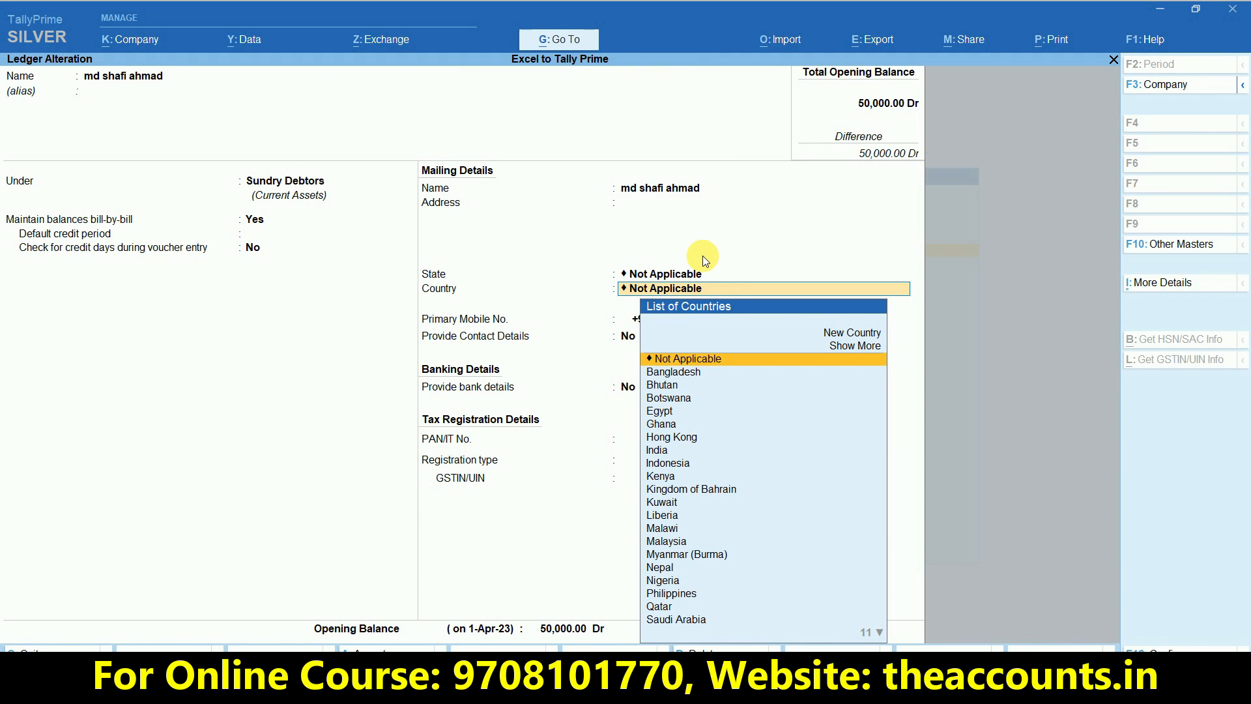
Step: Leave the country as Not Applicable and open the bill-wise breakup of the ledger's opening balance
key(Return)
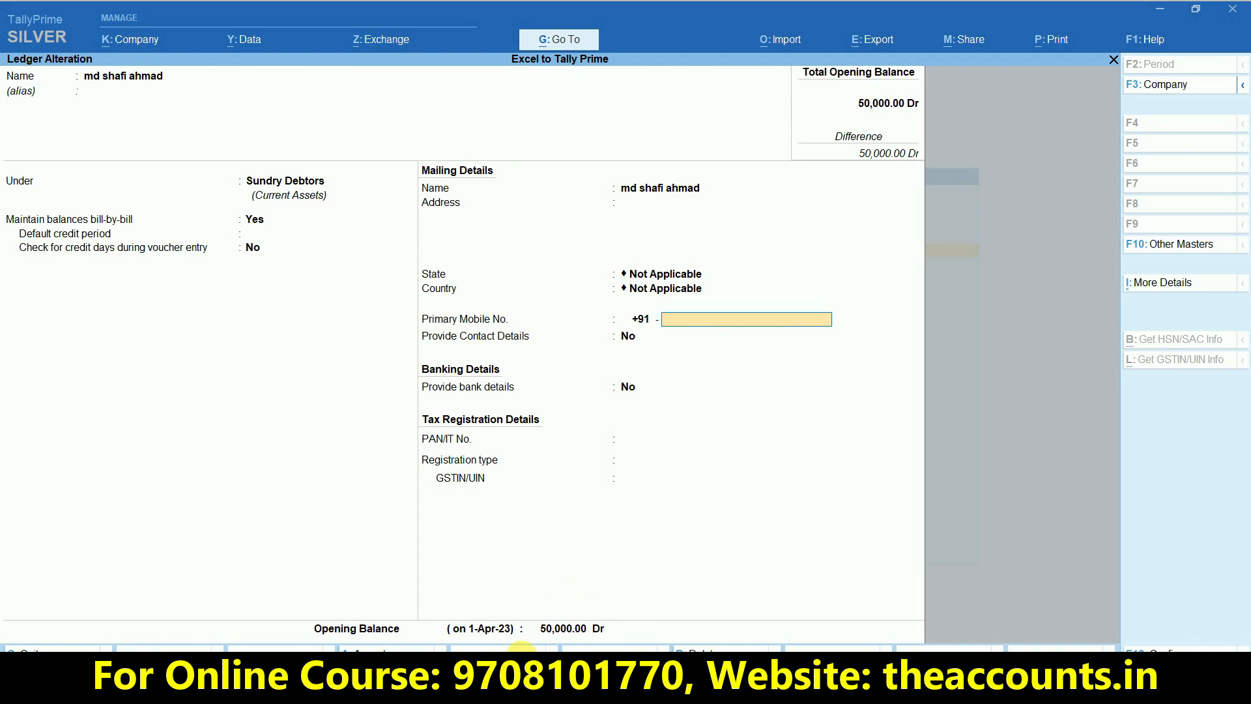
click(556, 630)
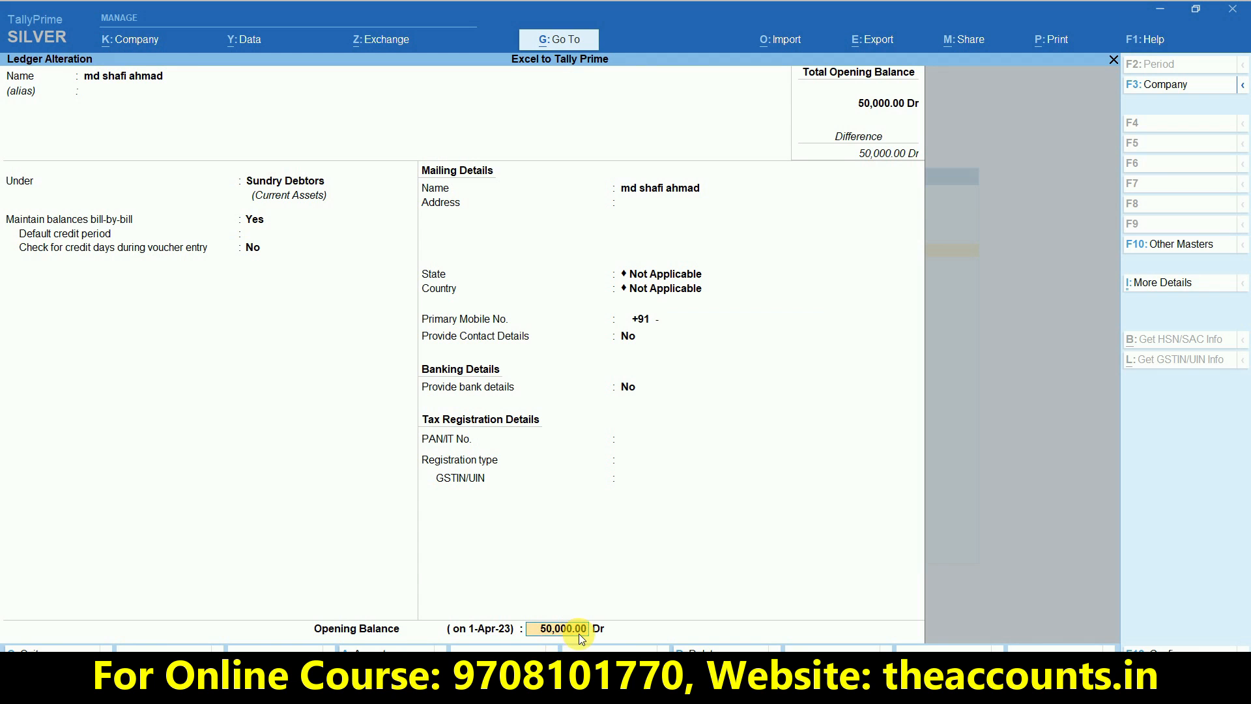
key(Return)
key(Return)
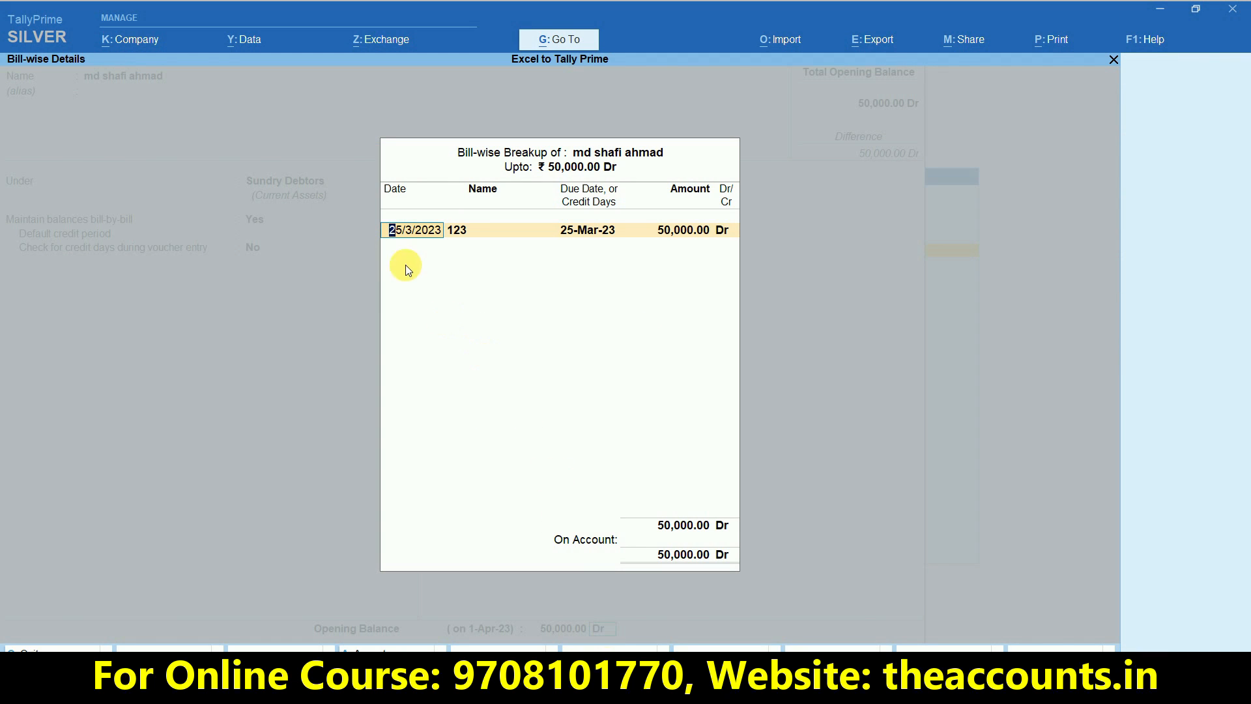
Step: Compare the bill date and bill name on Excel's Ledger sheet with the bill-wise breakup in TallyPrime
key(alt+Tab)
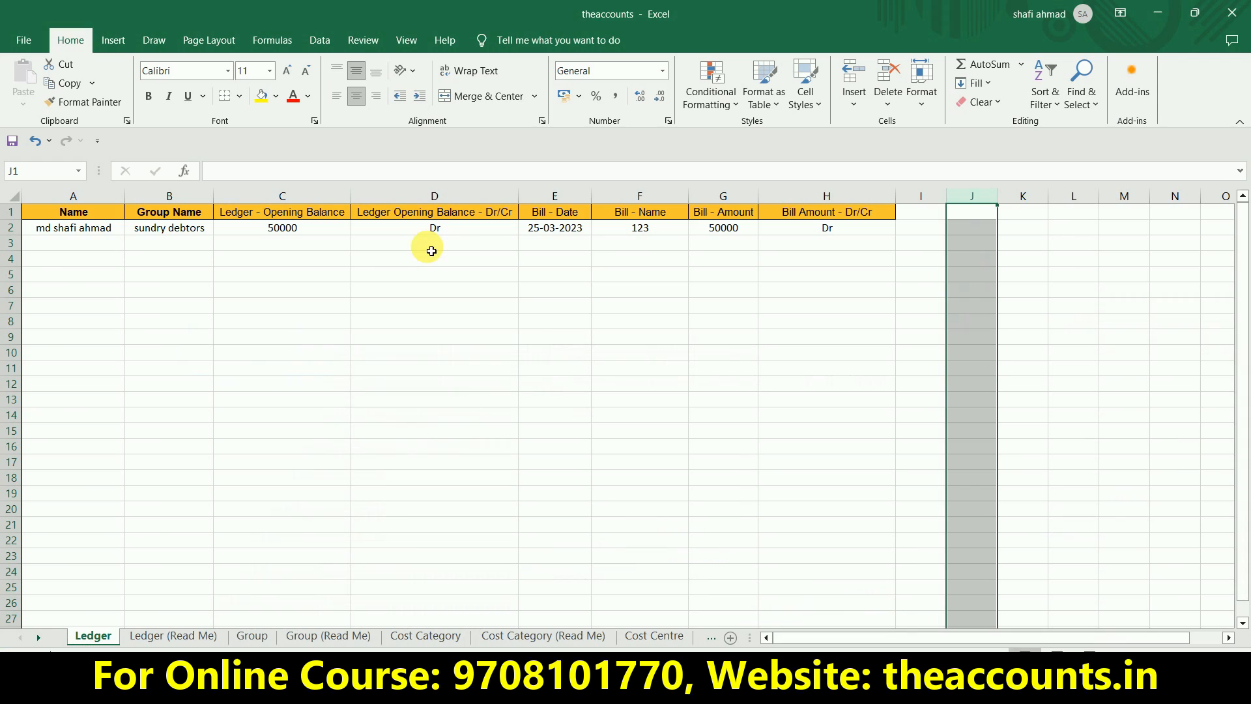
click(571, 237)
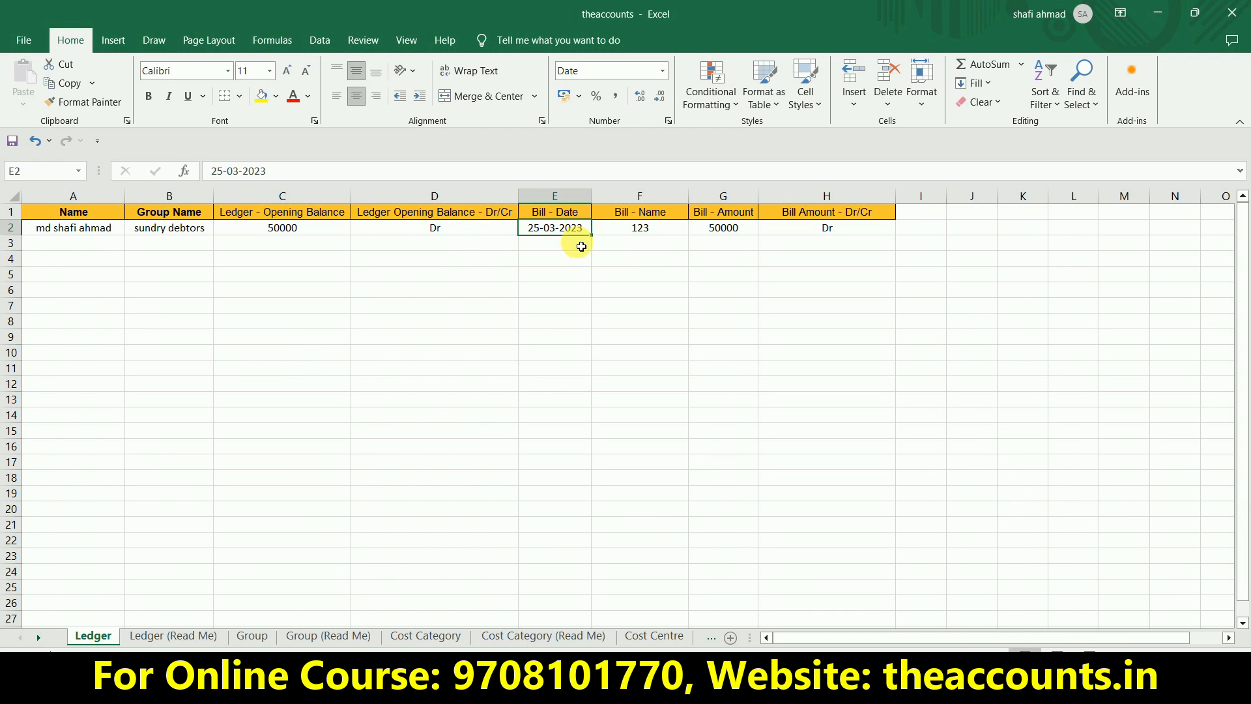
click(623, 237)
key(alt+Tab)
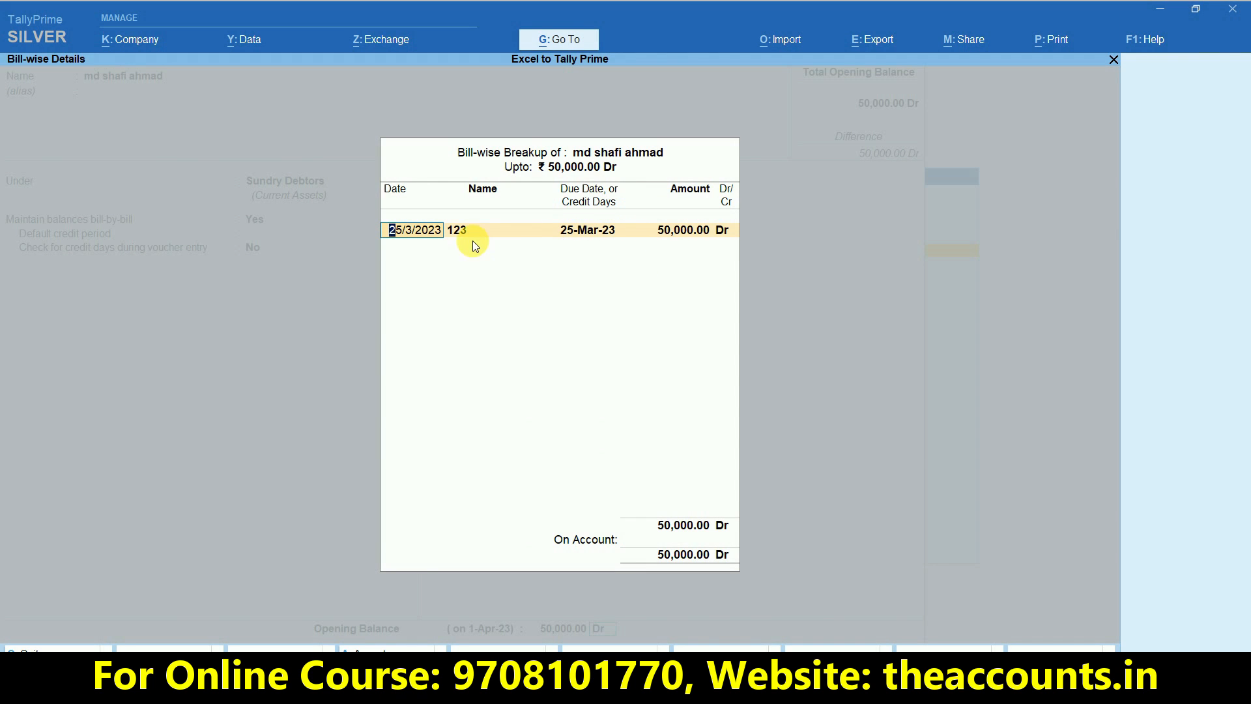
Step: Accept the bill-wise details of the opening balance and save the ledger, returning to the list of ledgers
key(Return)
key(Return)
key(Return)
key(Return)
key(Return)
key(Return)
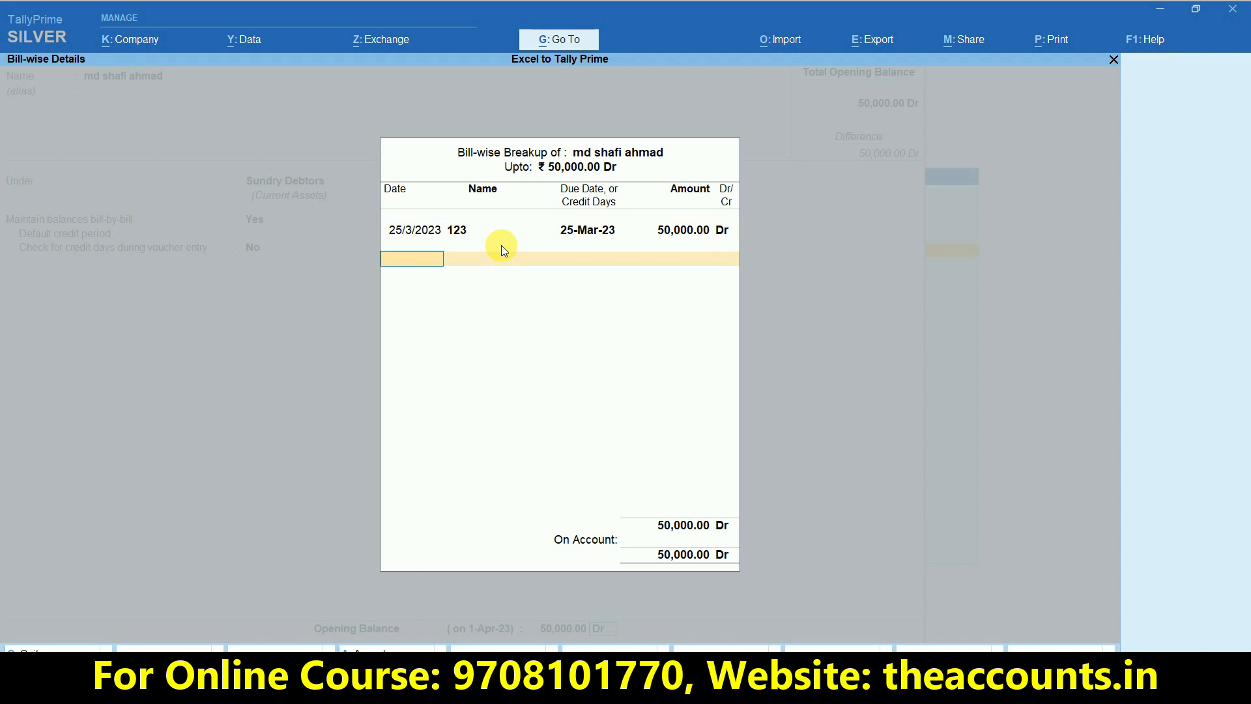
key(Return)
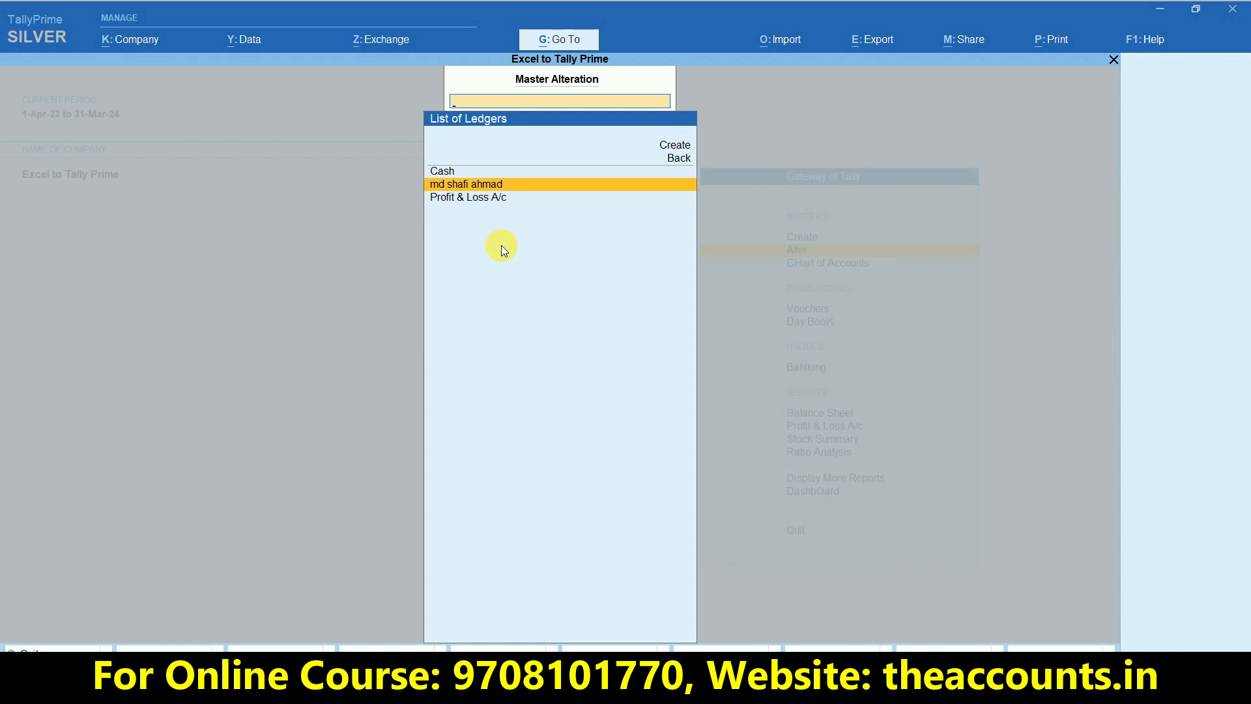
Step: Switch to Excel and examine the ledger names, groups and opening balances on the Ledger sheet of the AllAccountingMasters23-24 workbook
key(alt+Tab)
click(426, 279)
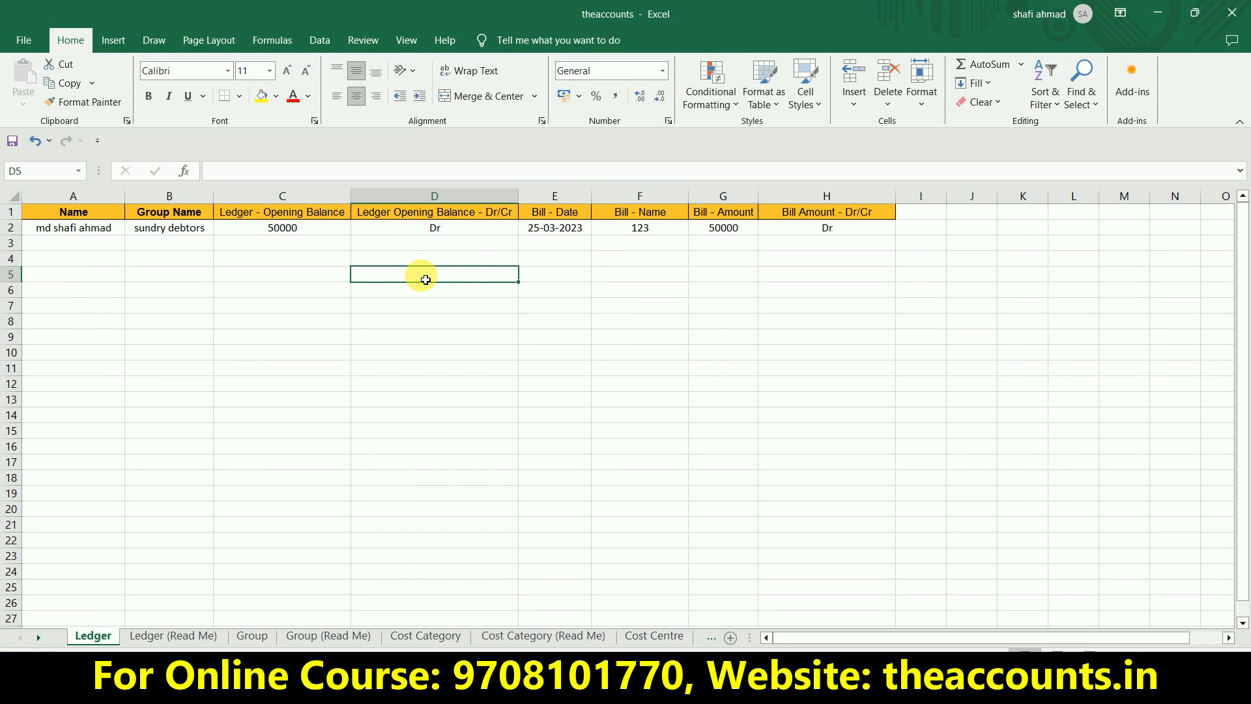
click(545, 286)
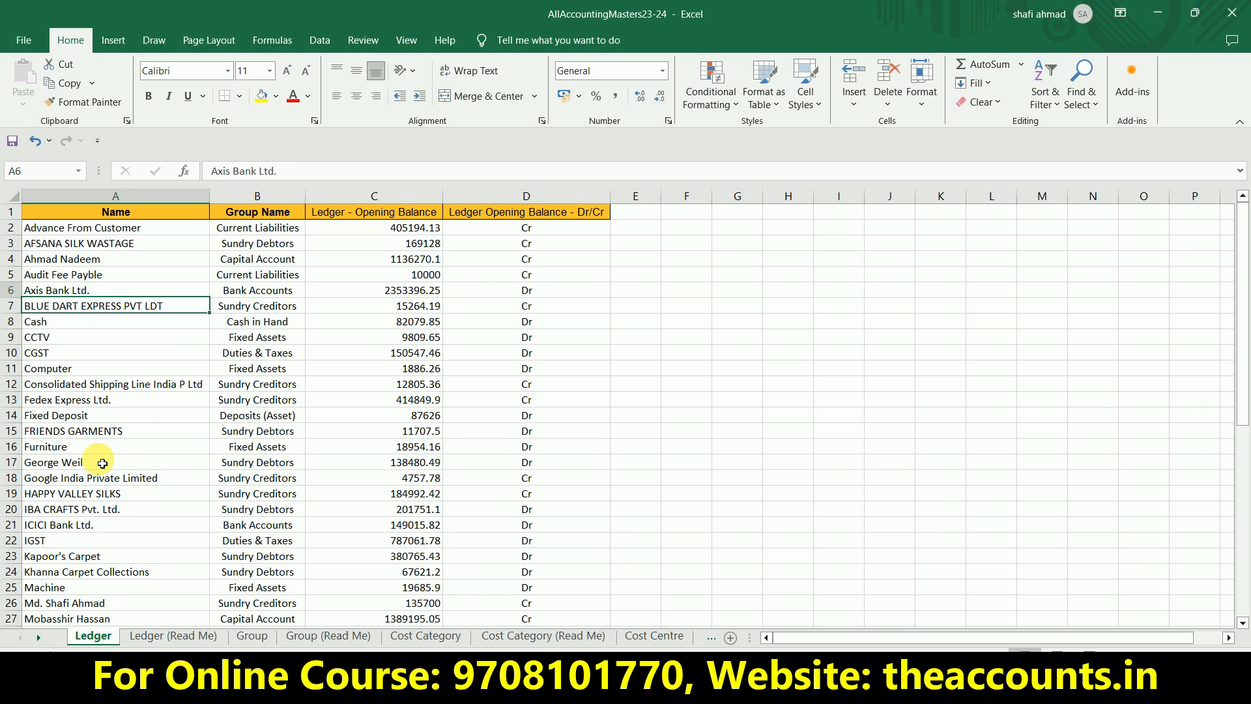
key(Up)
key(Up)
key(Up)
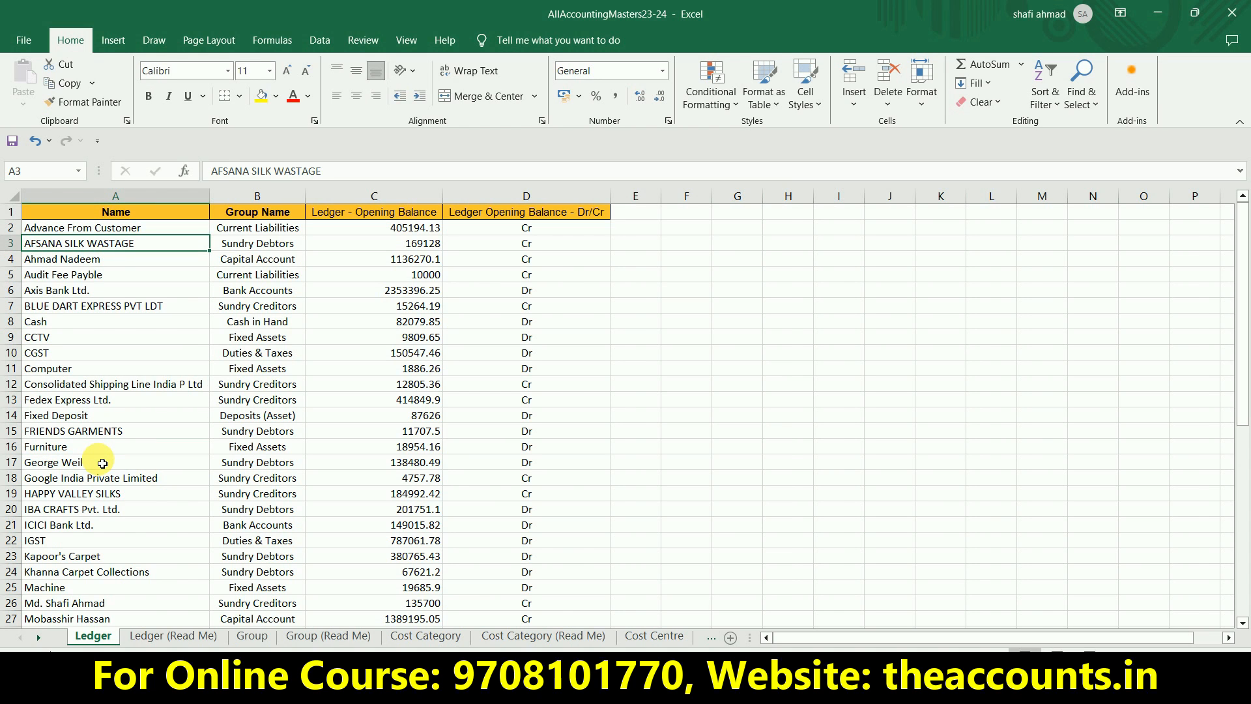
key(Right)
key(Right)
key(Right)
key(Left)
key(Left)
key(Left)
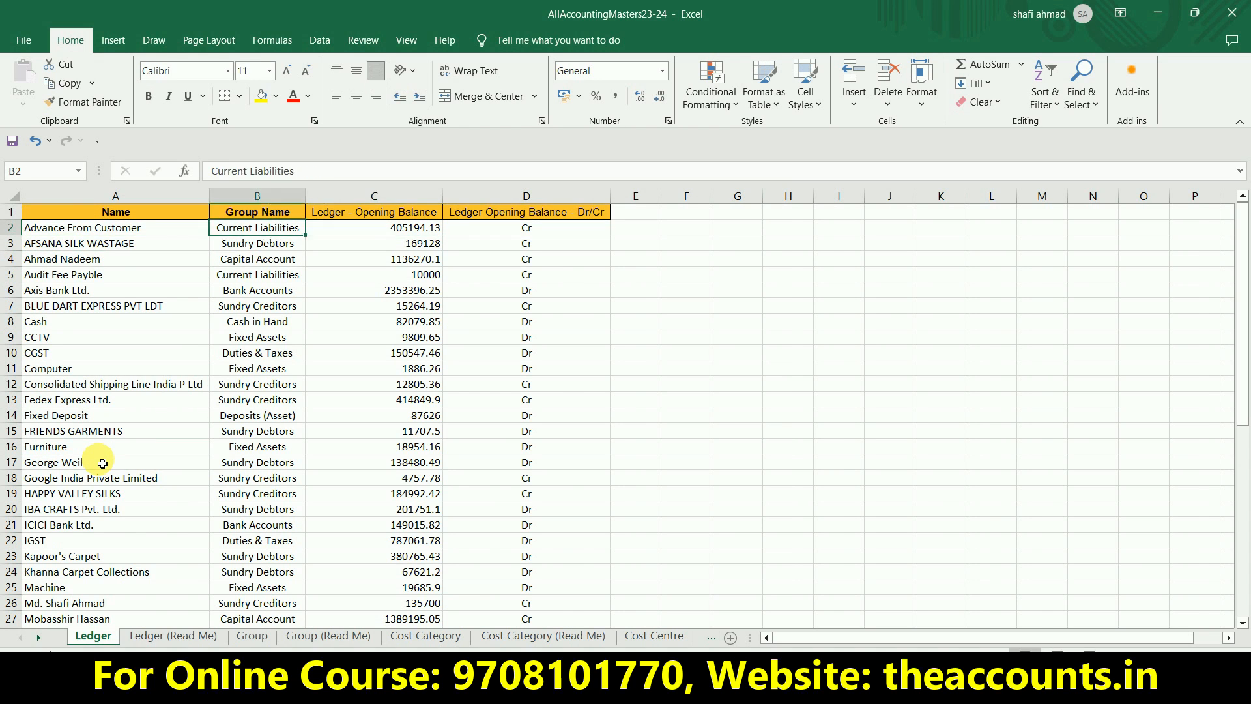
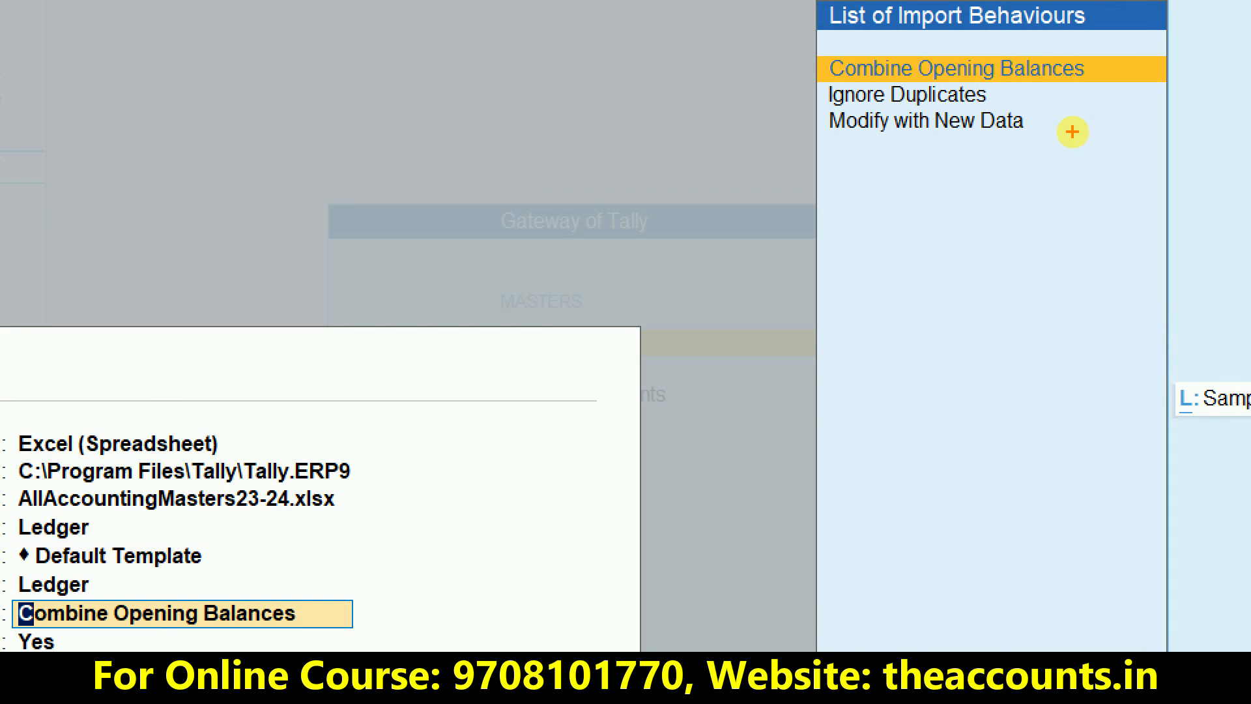
mouse_move(1072, 133)
mouse_down()
mouse_move(1170, 39)
mouse_move(764, 79)
mouse_move(1002, 209)
mouse_move(1084, 123)
mouse_up()
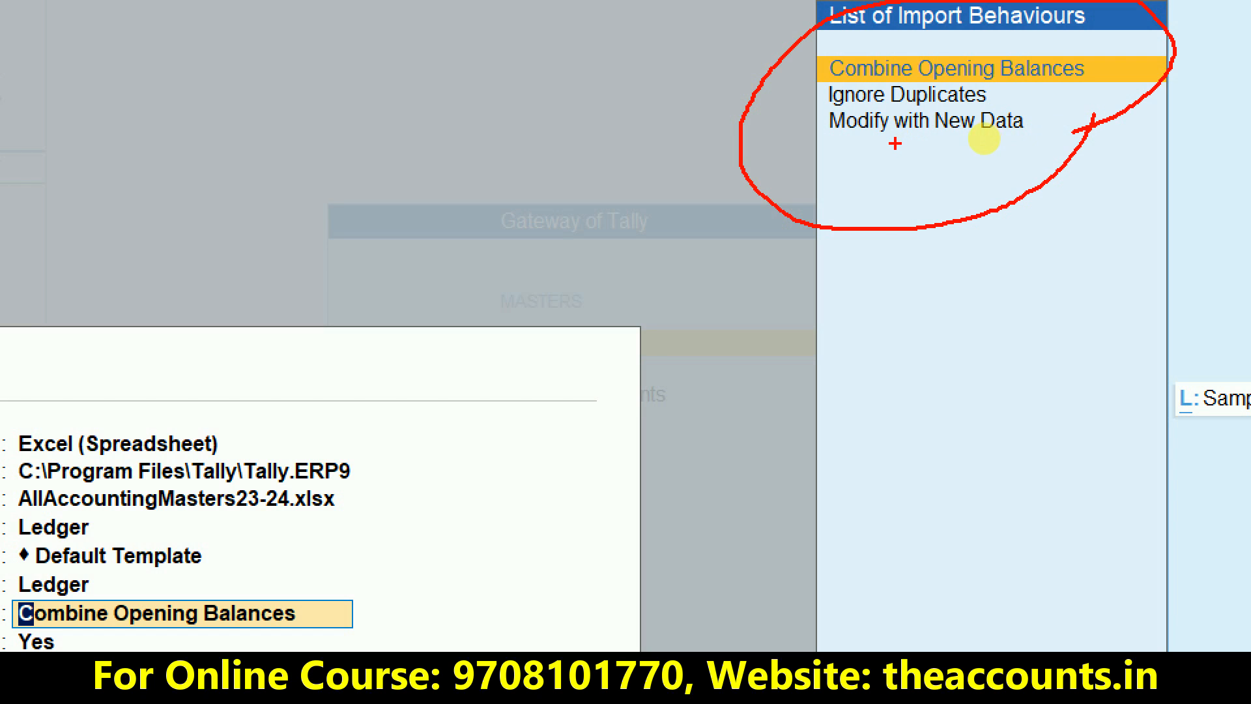
drag(896, 146, 1048, 142)
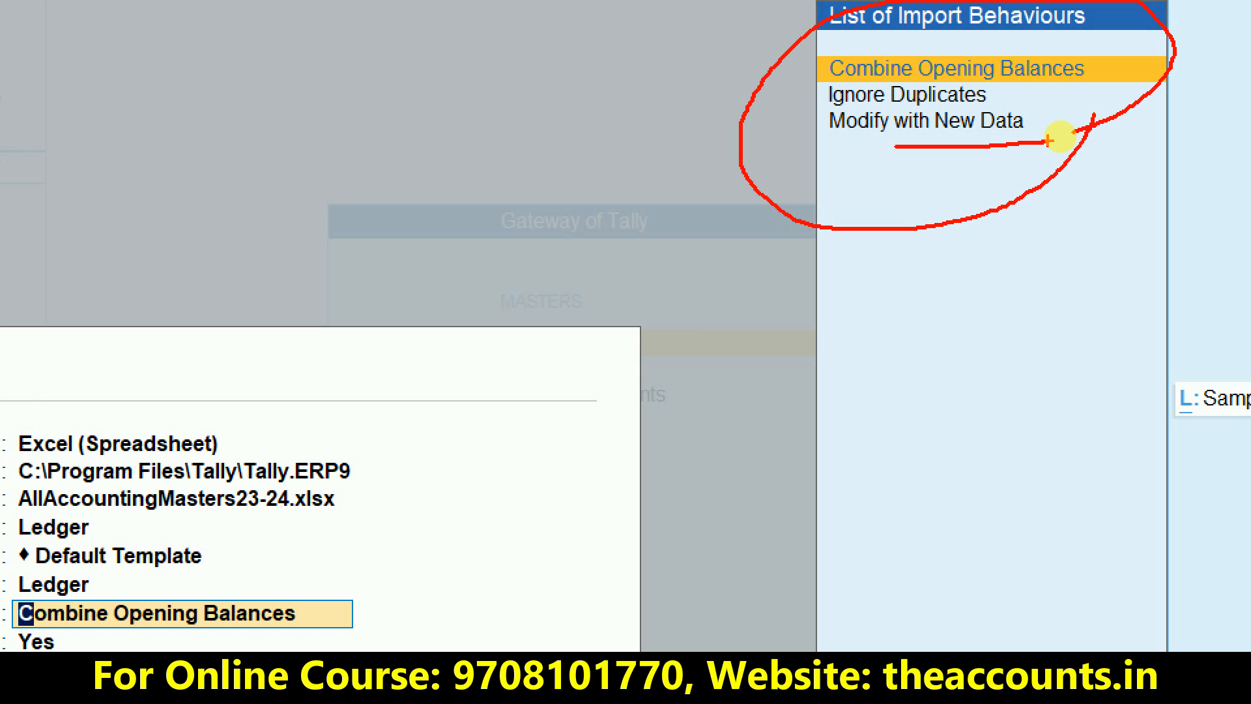
mouse_move(1001, 88)
mouse_down()
mouse_move(1014, 107)
mouse_move(1063, 79)
mouse_up()
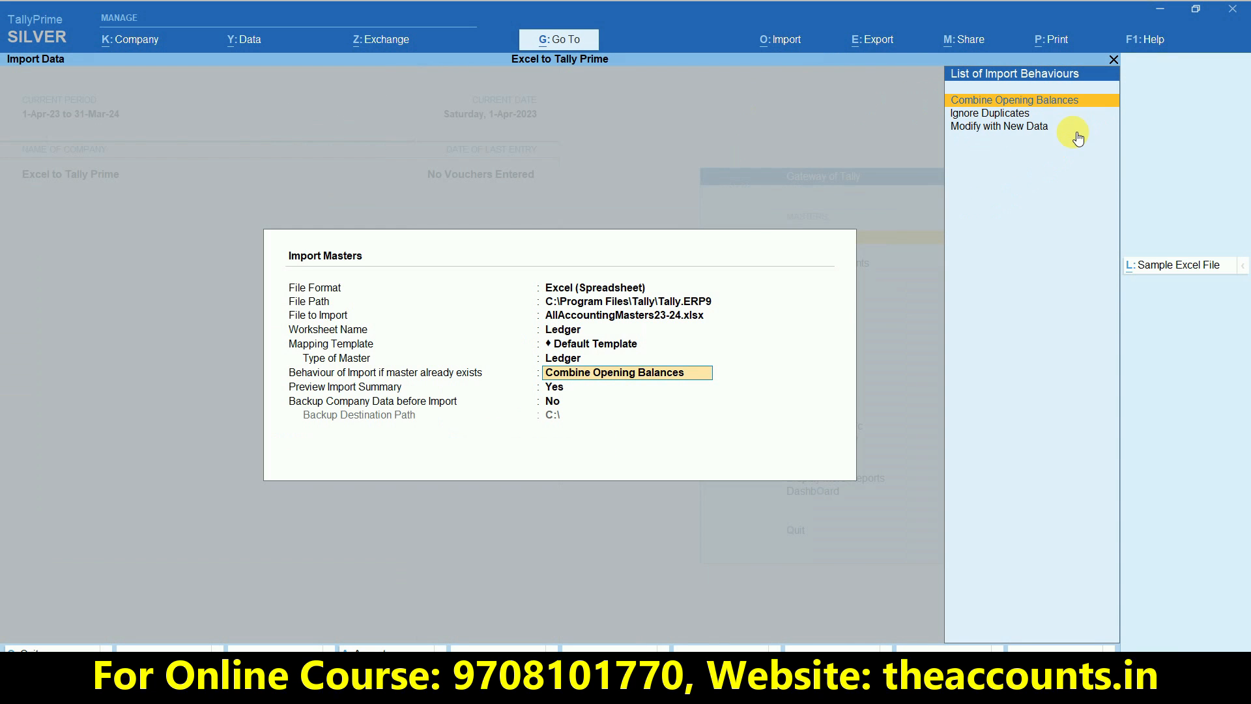
Step: Set the import behaviour for existing masters to Modify with New Data and proceed to the import summary preview
click(1042, 136)
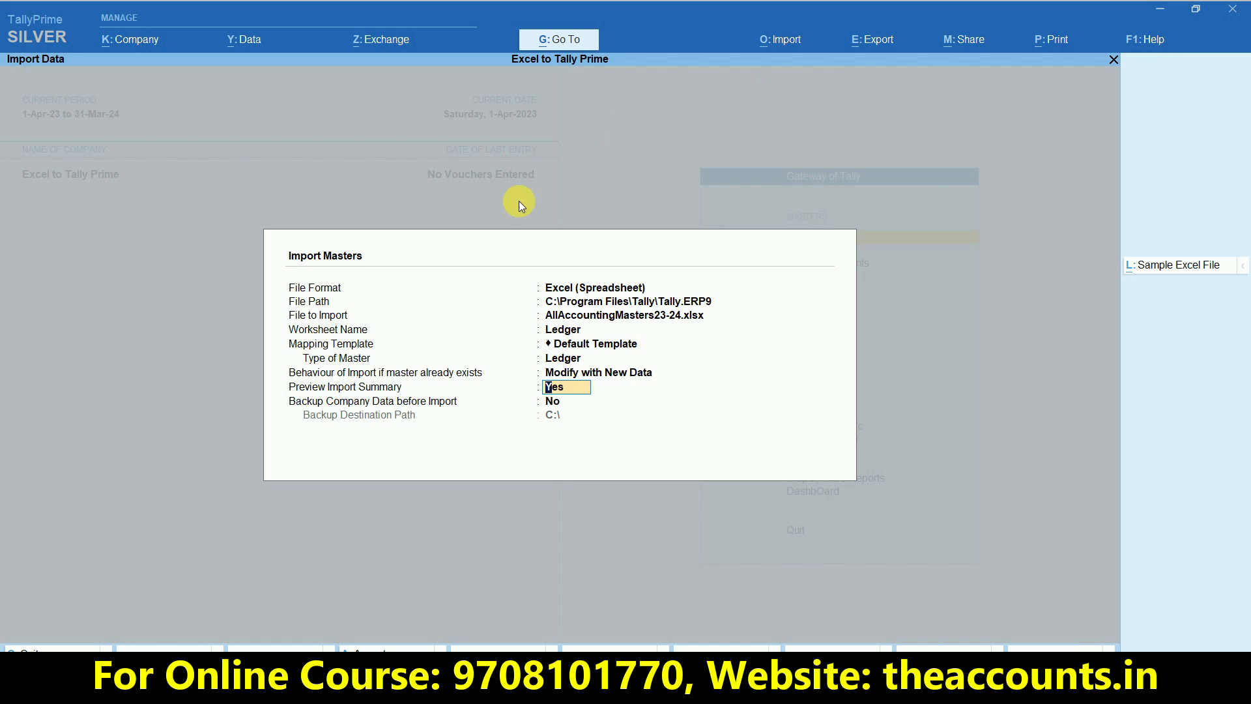
click(300, 408)
key(Return)
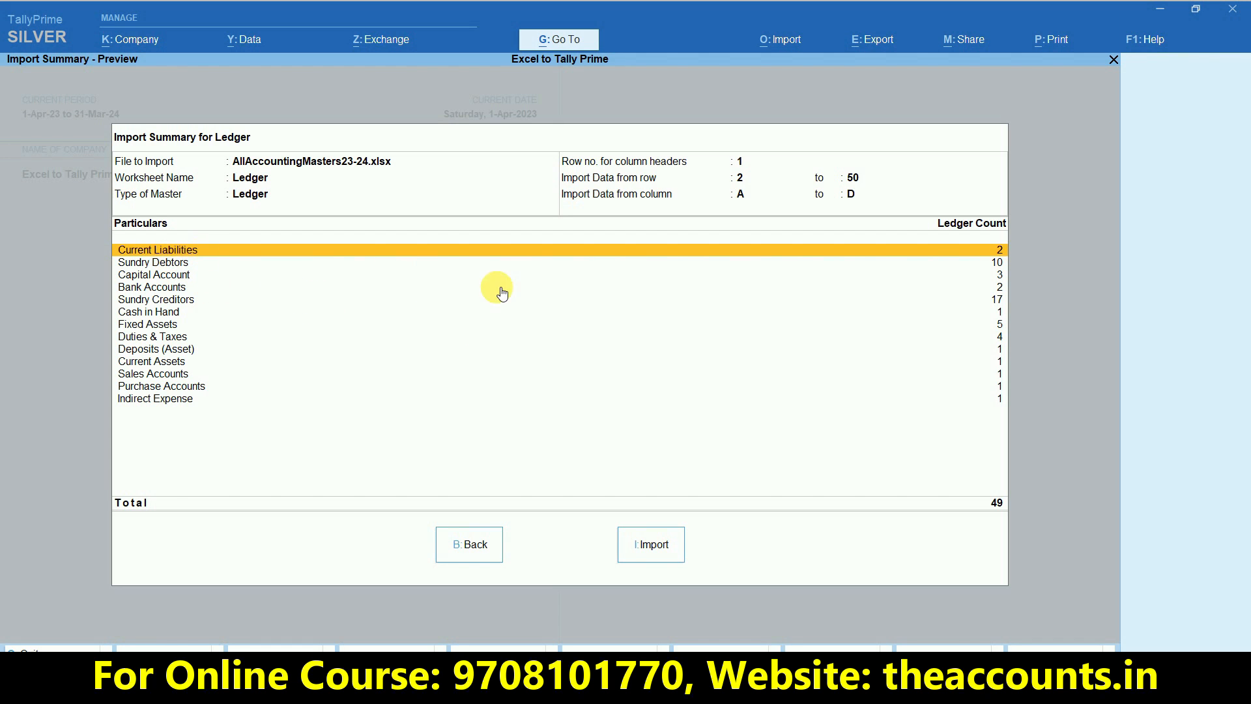
Step: Review the ledger count of each group in the import summary, from Current Liabilities down to Indirect Expense
key(Down)
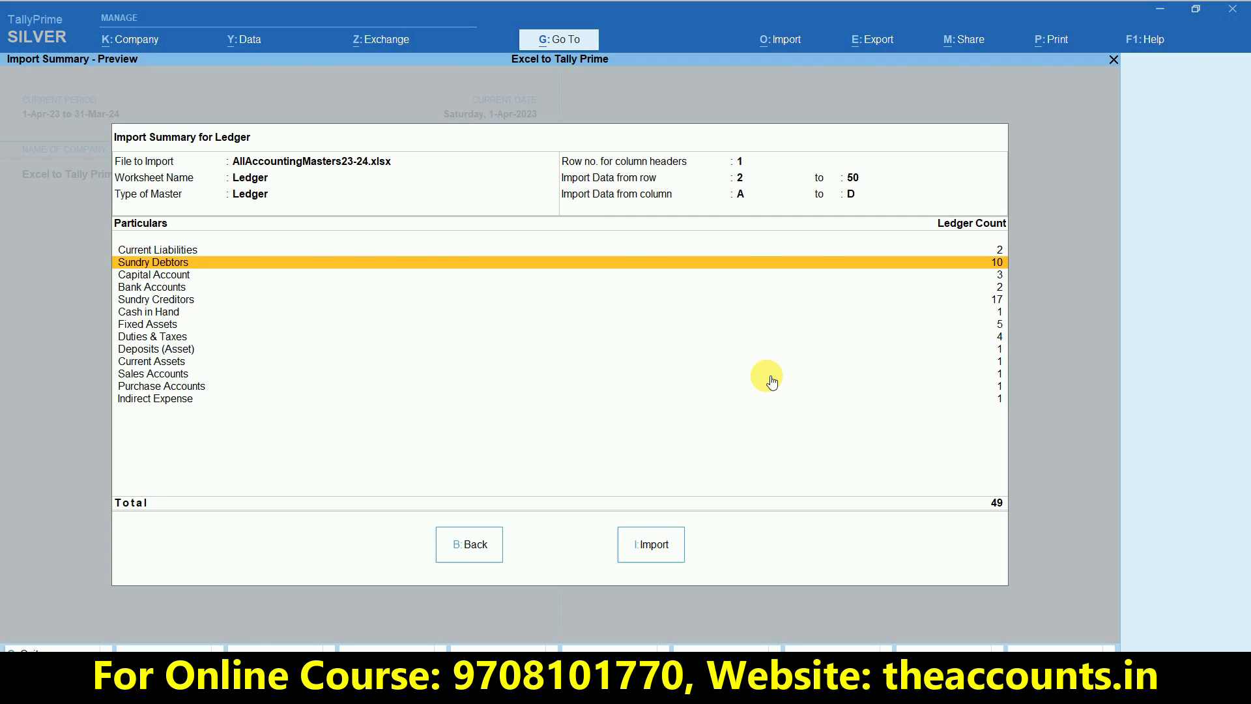
key(Down)
key(Down)
key(Down)
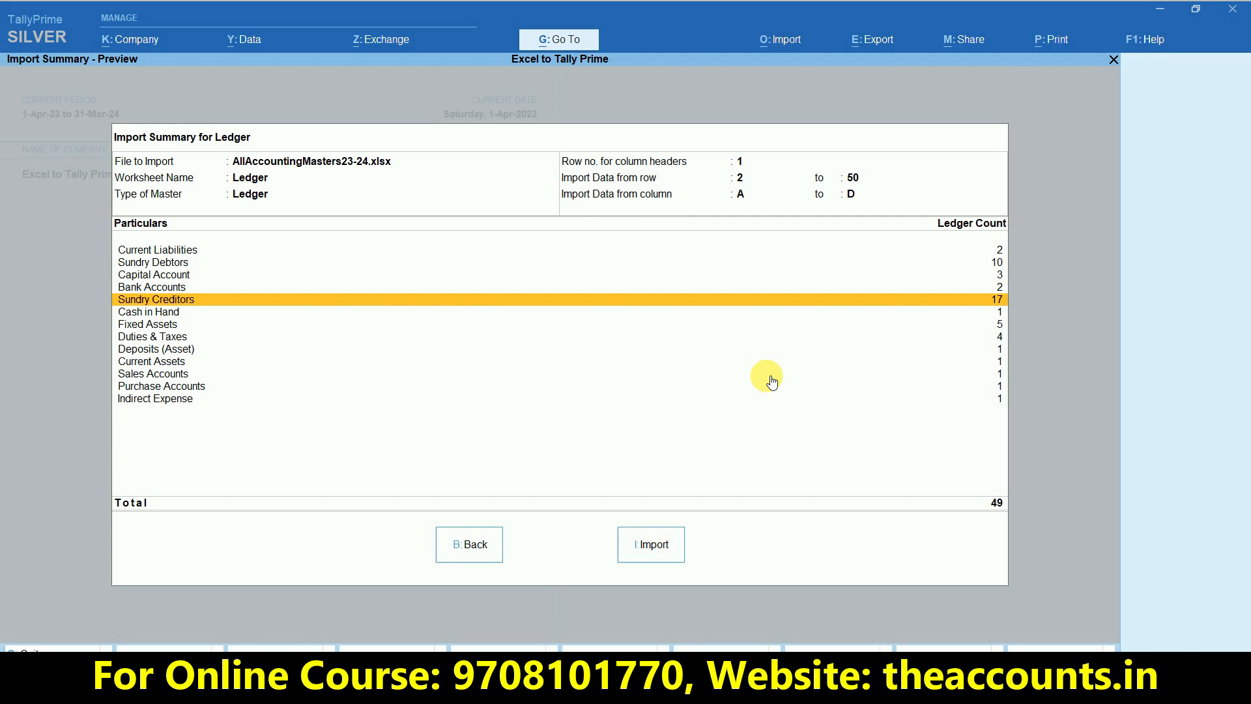
key(Down)
key(Down)
key(Down)
key(Down)
key(Down)
key(Down)
key(Down)
key(Down)
key(Down)
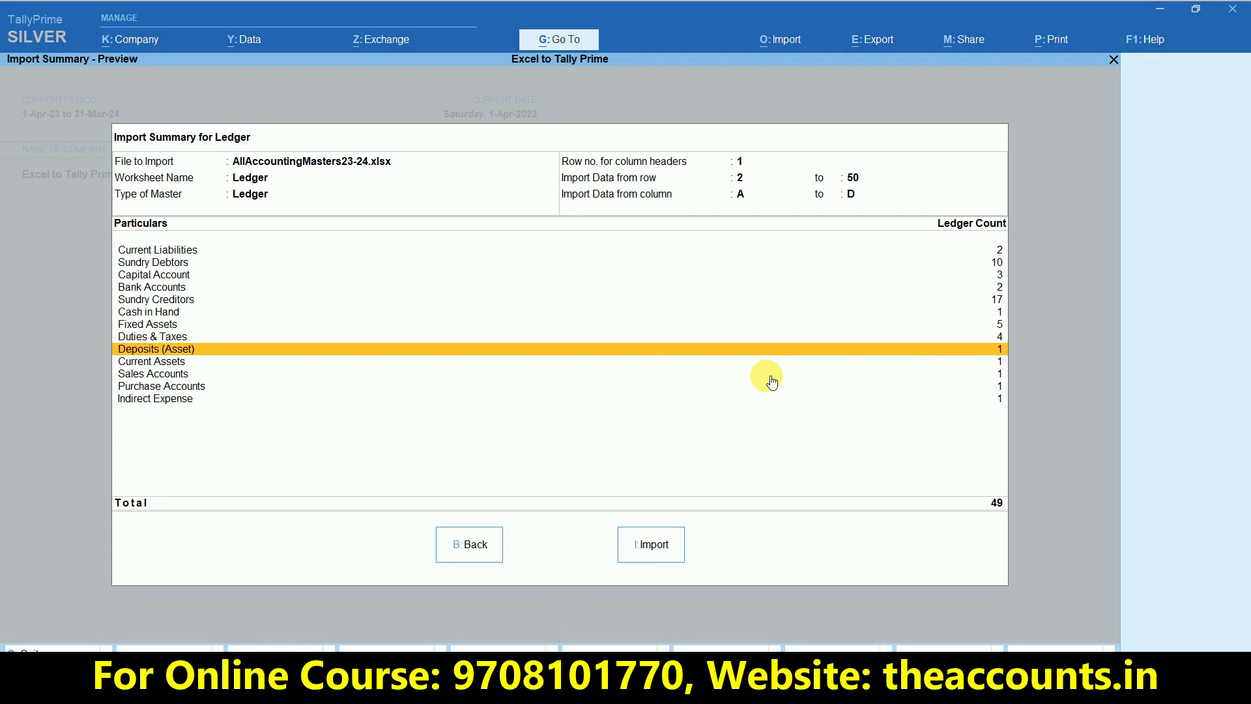
key(Up)
key(Up)
key(Up)
key(Up)
key(Down)
key(Down)
key(Down)
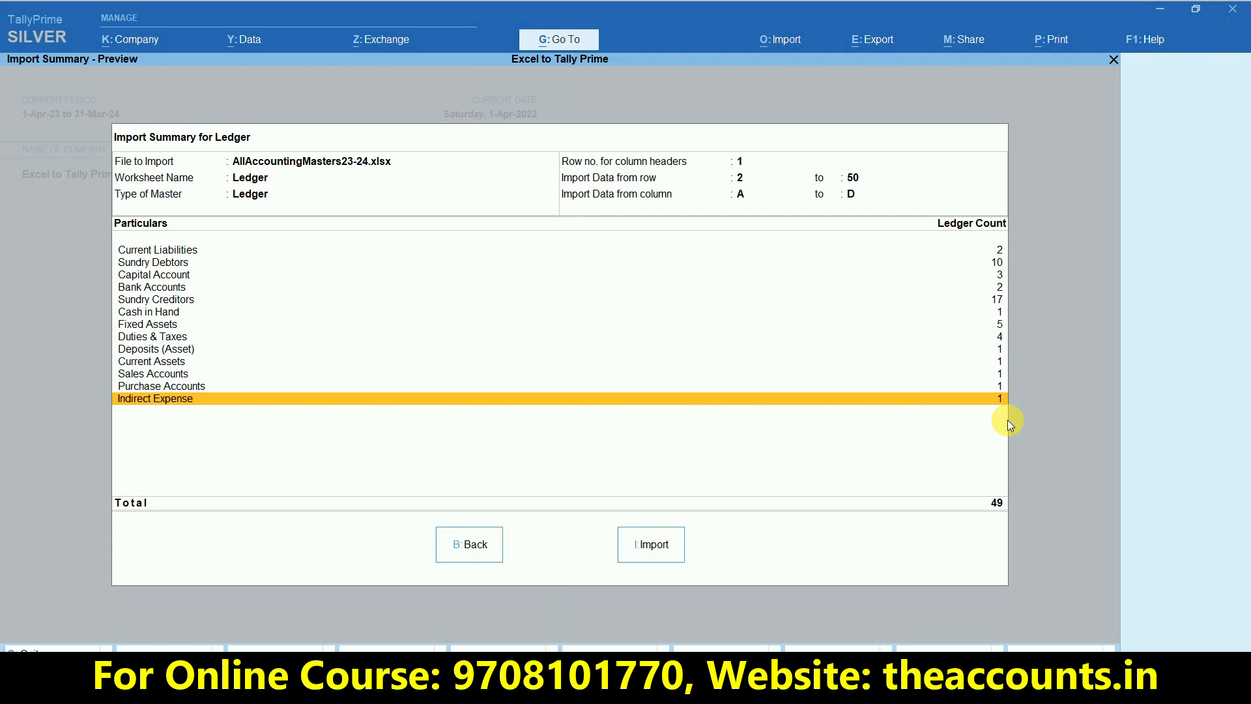
Step: Import the ledgers from AllAccountingMasters23-24.xlsx and examine the import errors in the event log
click(650, 548)
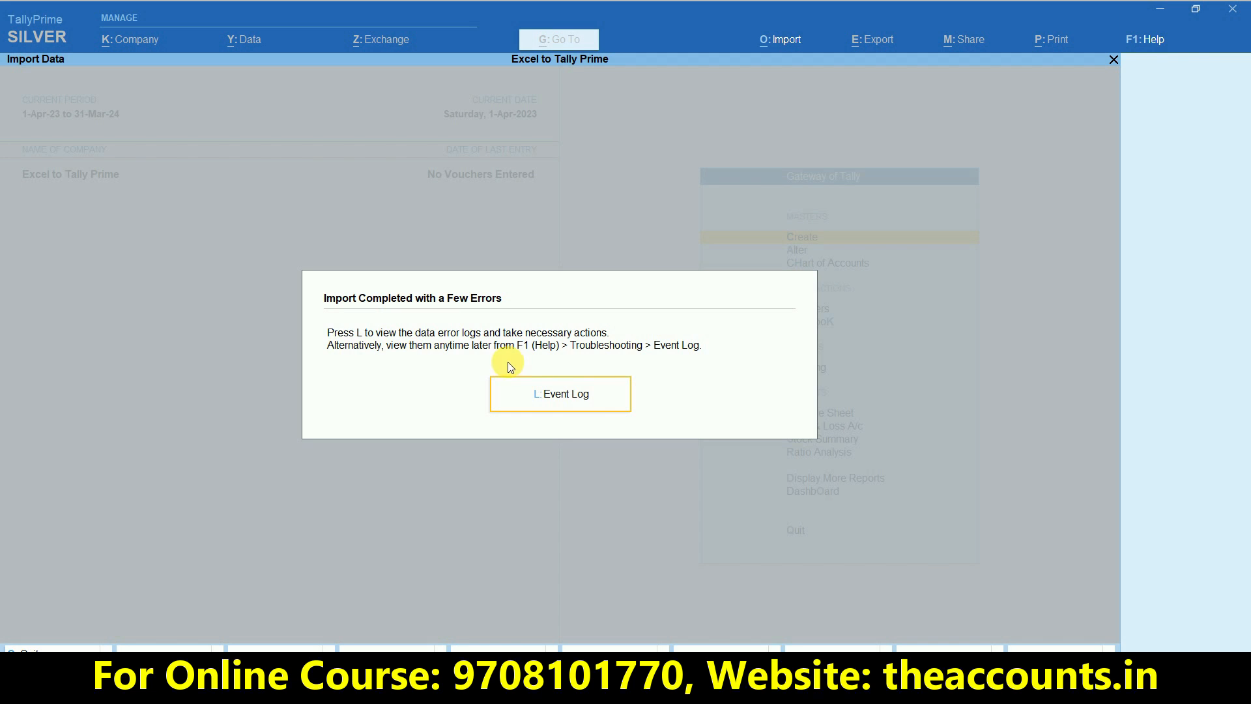
click(570, 401)
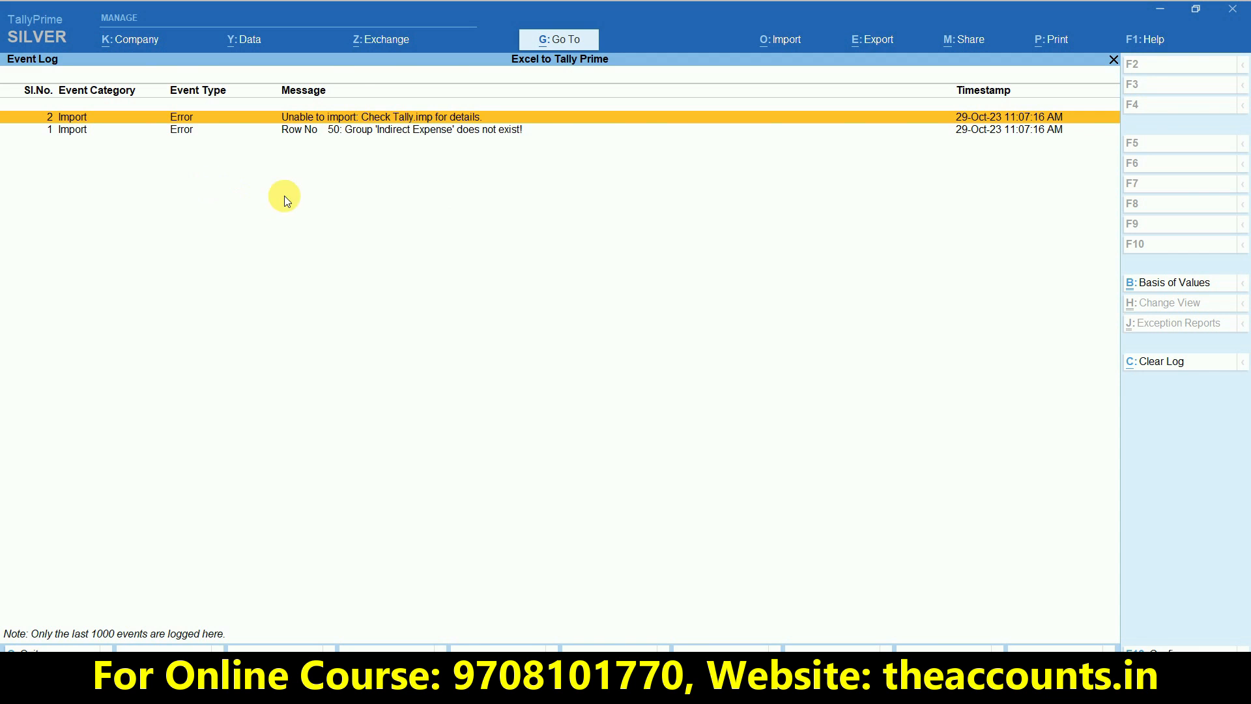
click(427, 131)
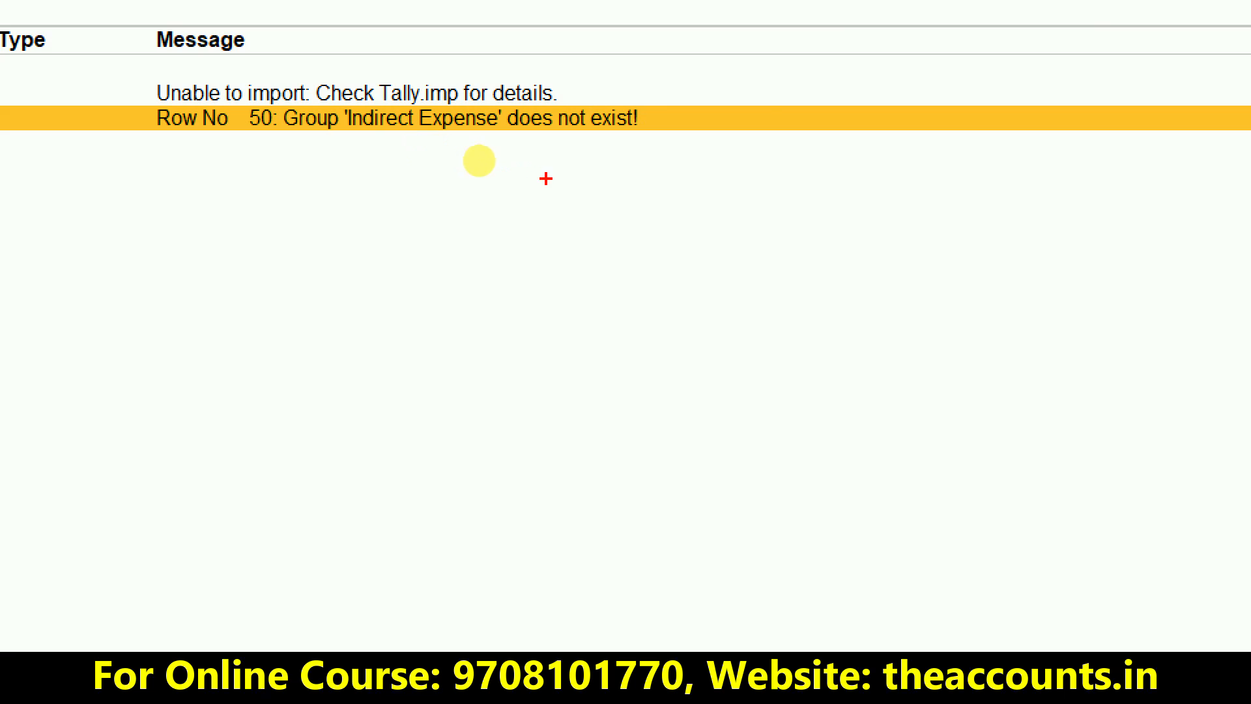
mouse_move(571, 183)
mouse_down()
mouse_move(779, 124)
mouse_move(456, 8)
mouse_move(112, 65)
mouse_move(189, 202)
mouse_move(530, 224)
mouse_move(577, 177)
mouse_up()
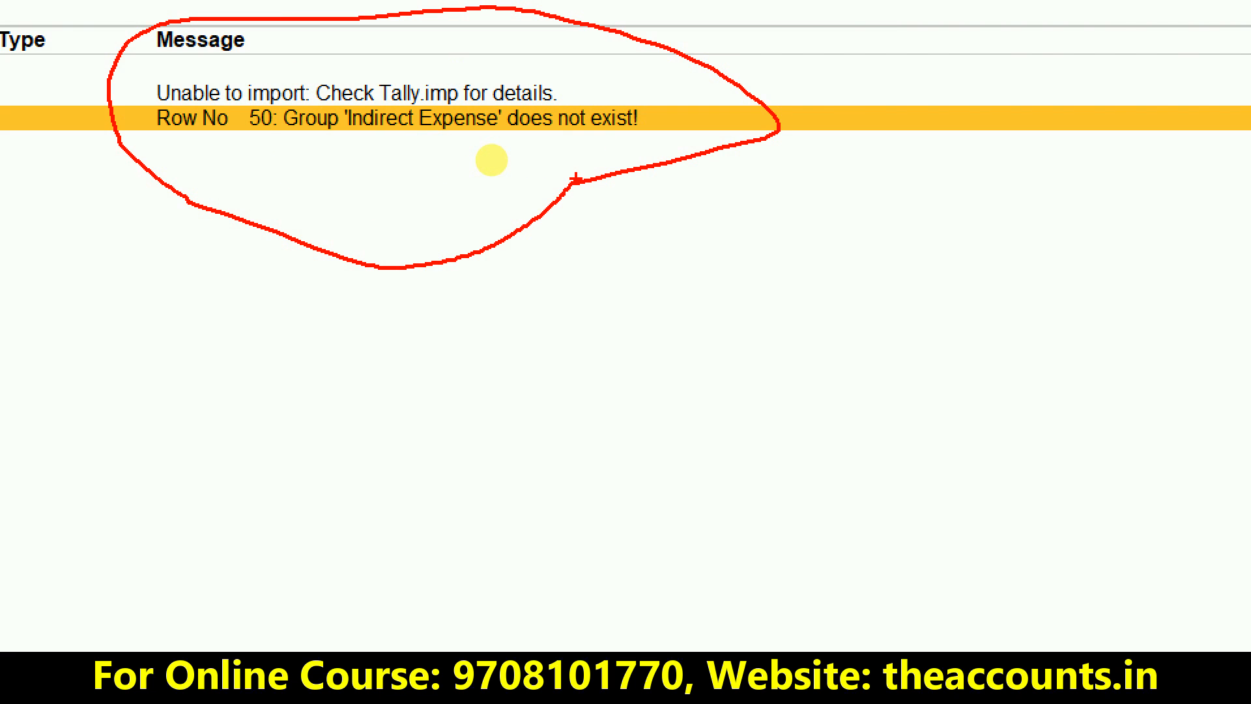
key(Escape)
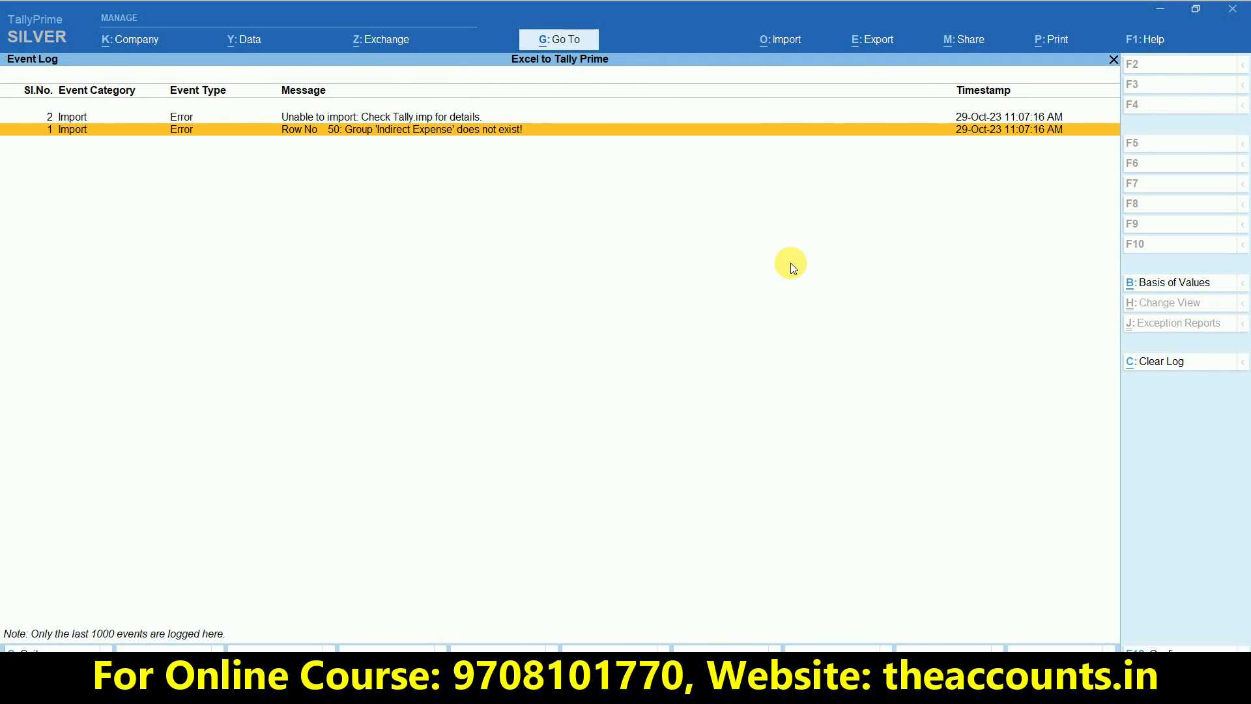
Step: Clear all entries from the event log and close it
click(1159, 365)
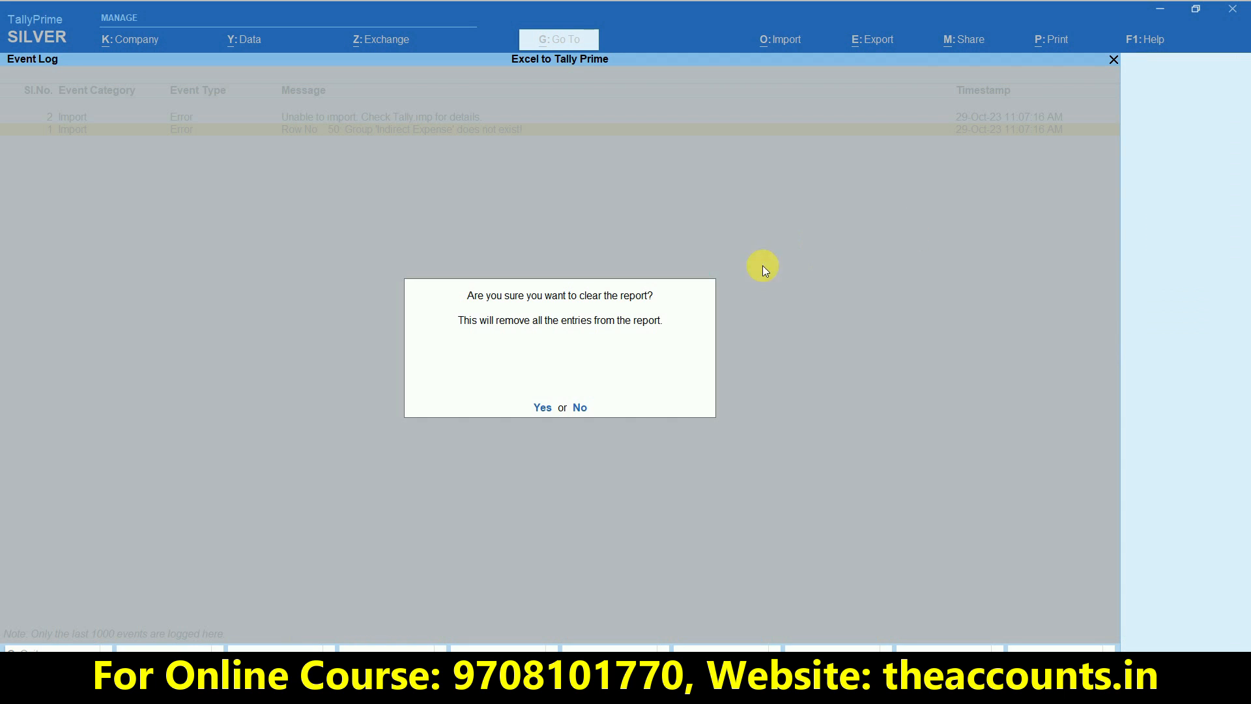
key(y)
key(Escape)
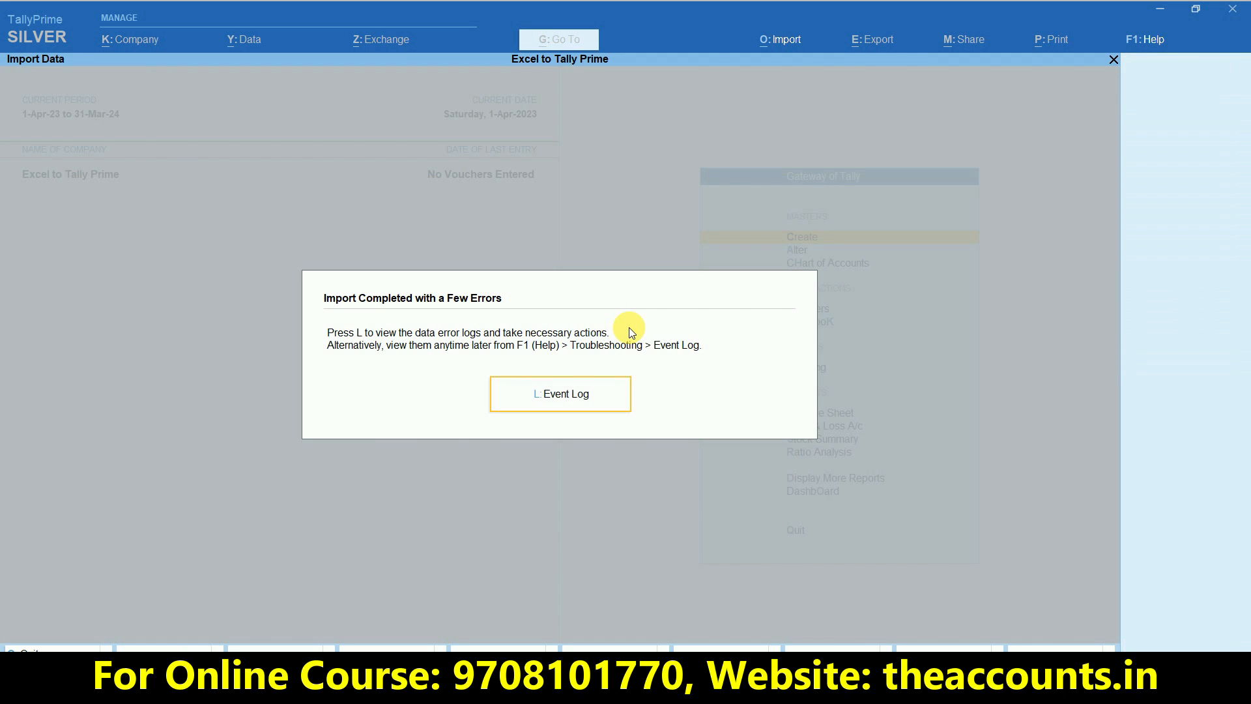
Step: Dismiss the import error message and check the difference in opening balances in the Balance Sheet
key(Escape)
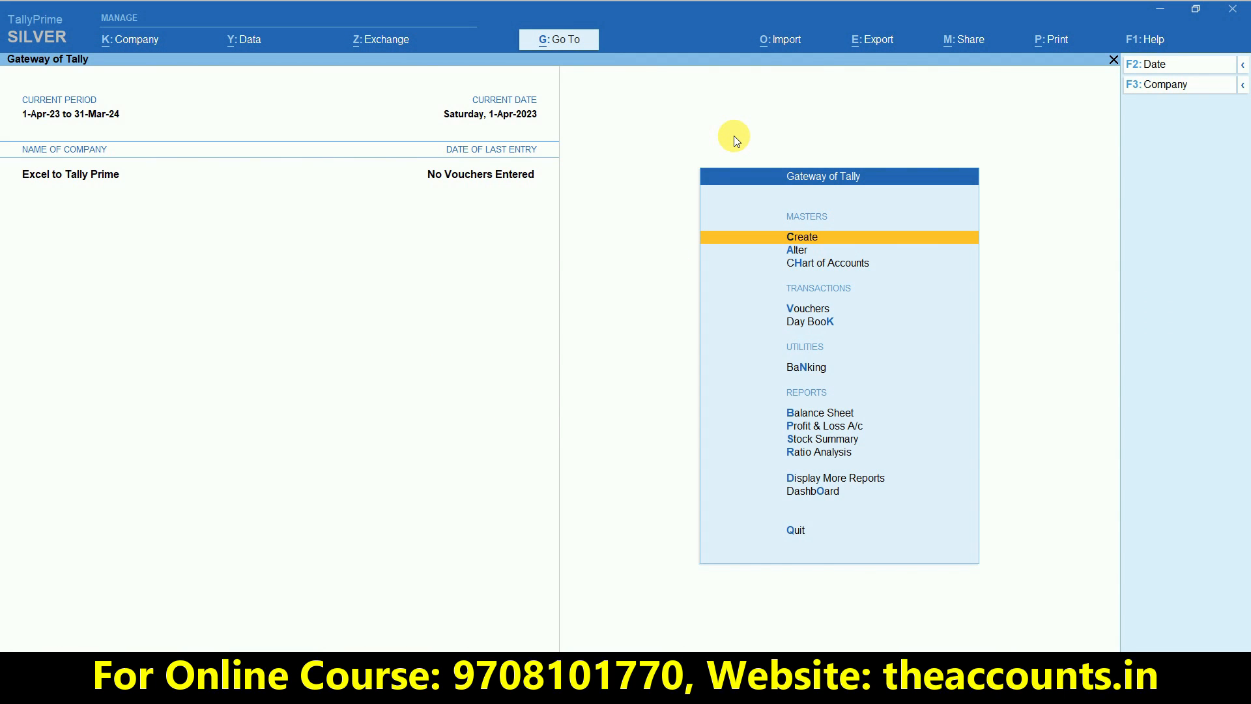
key(b)
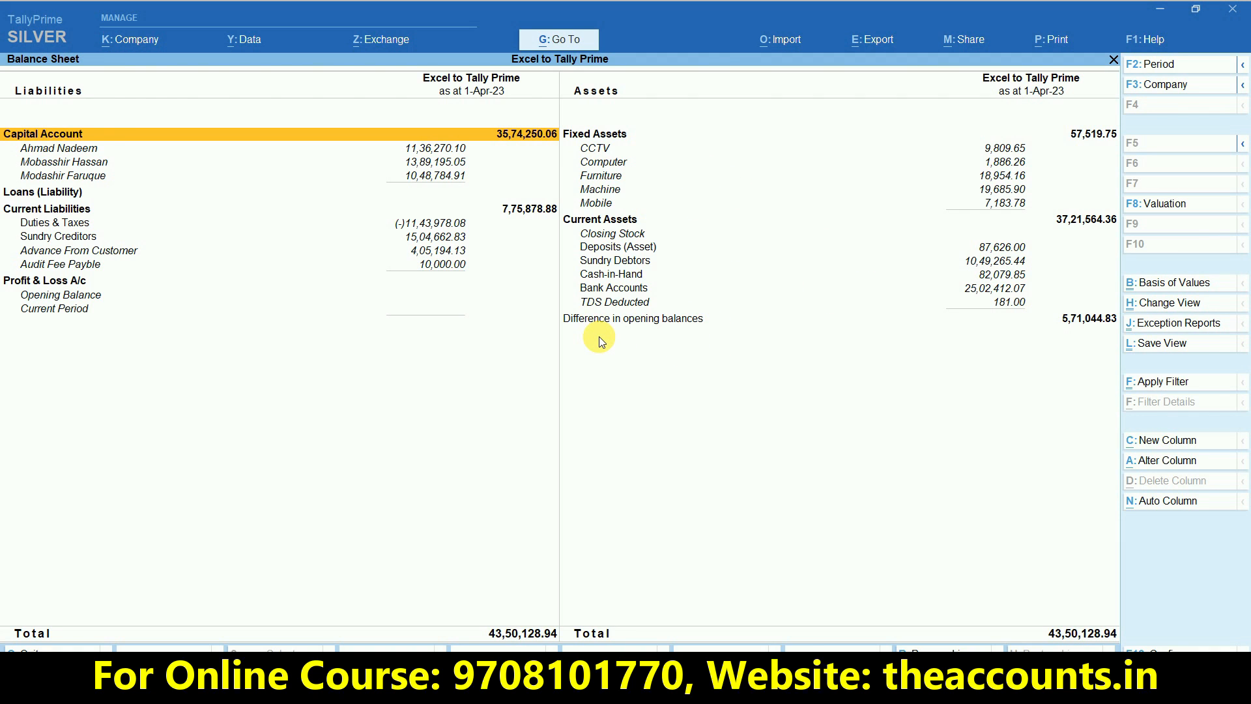
key(Escape)
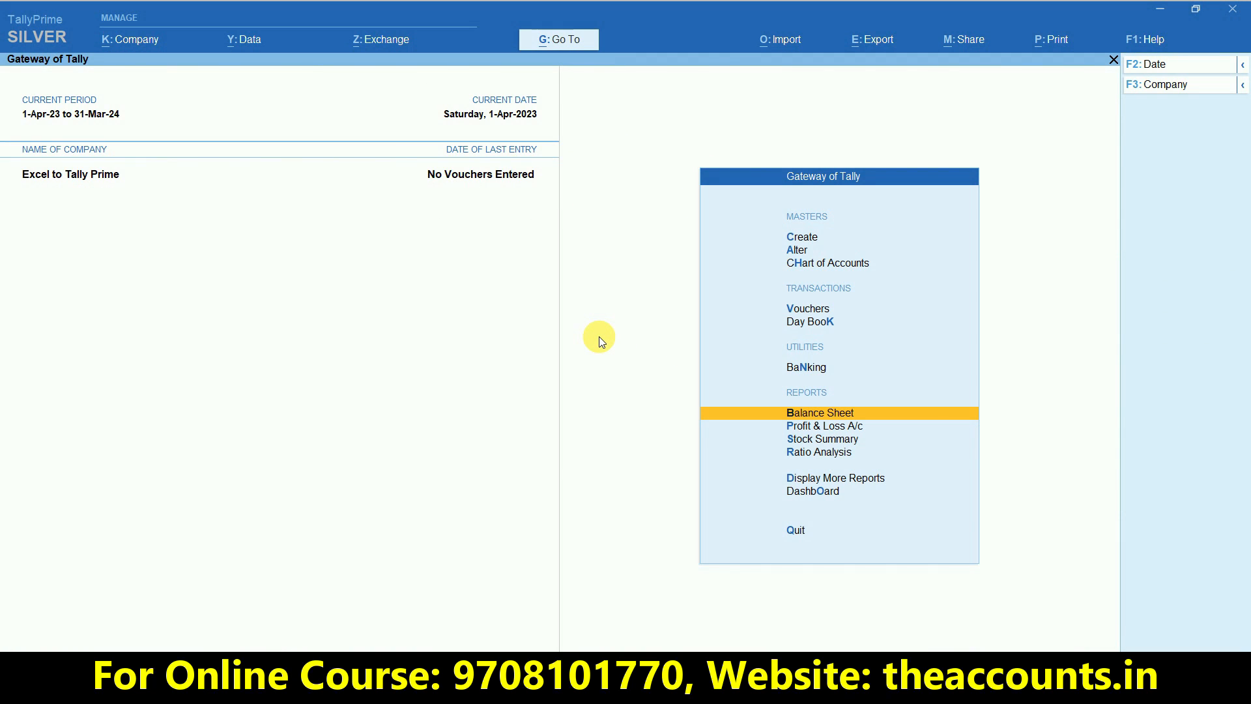
Step: Switch to the AllAccountingMasters23-24 workbook in Excel and correct the Salary ledger's group name in B50 to Indirect Expenses
key(alt+Tab)
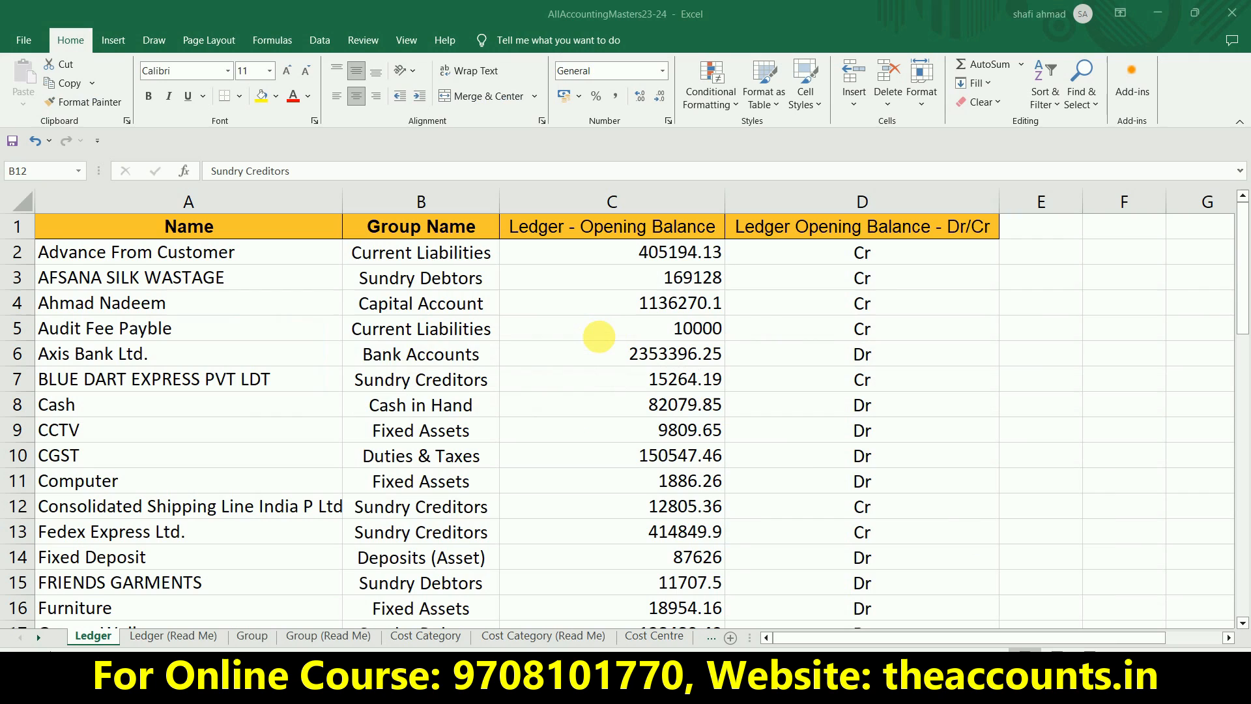
click(155, 550)
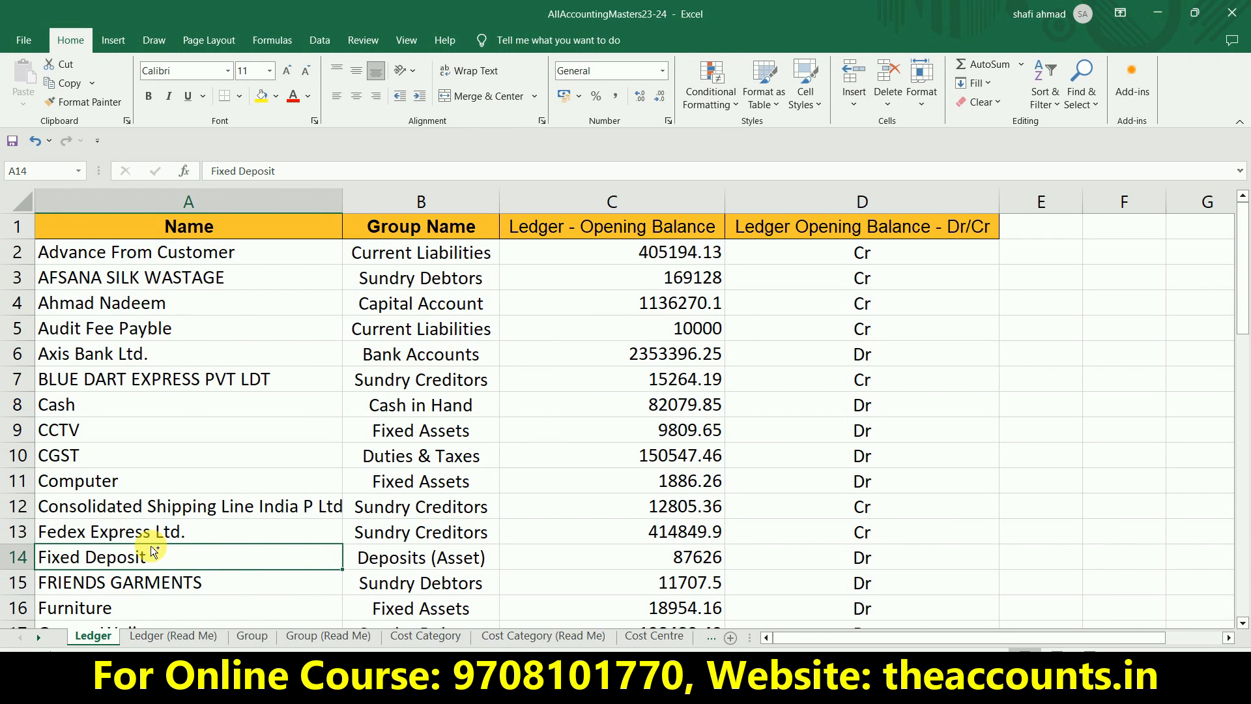
key(ctrl+Down)
key(ctrl+Down)
key(ctrl+Up)
scroll(155, 550, up, 1)
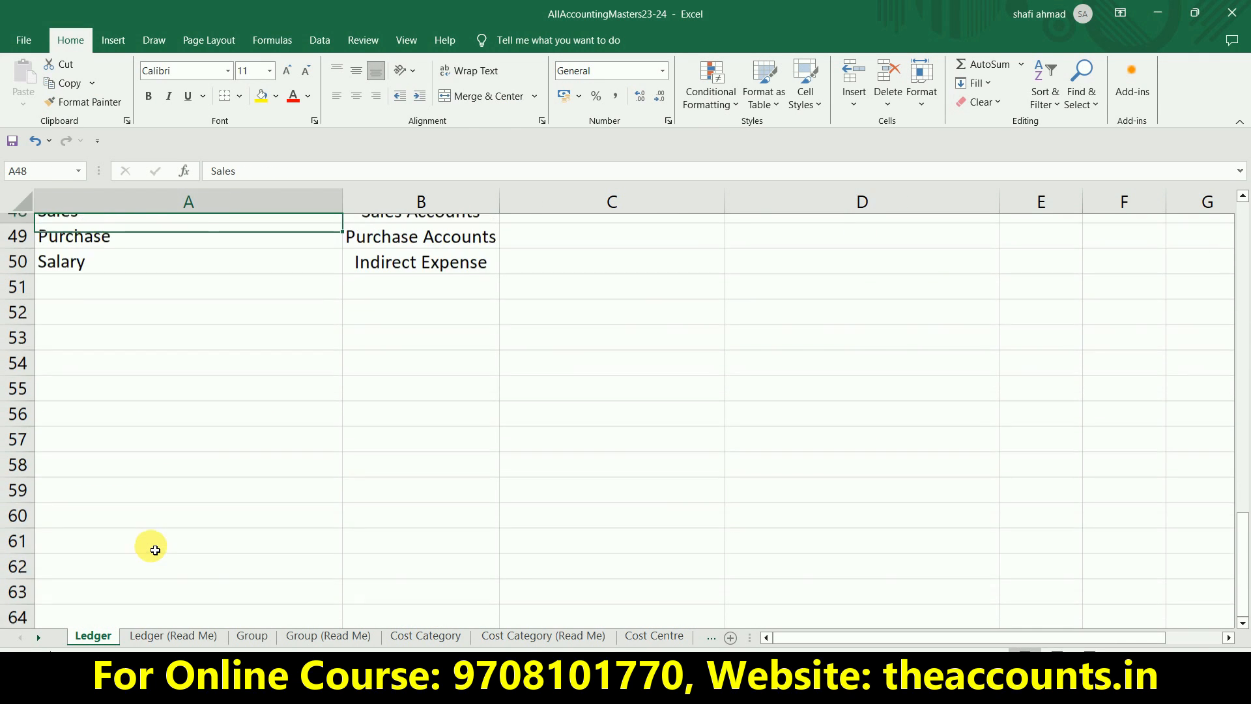
key(Right)
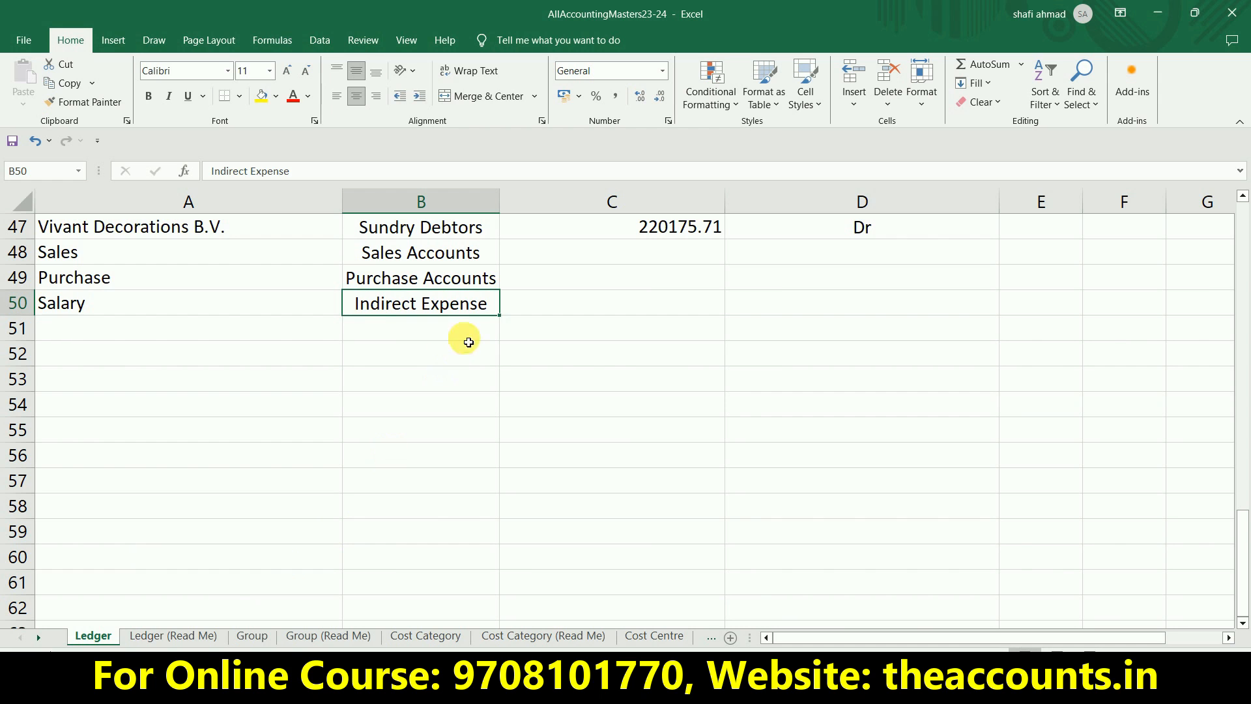
double_click(489, 311)
text(s)
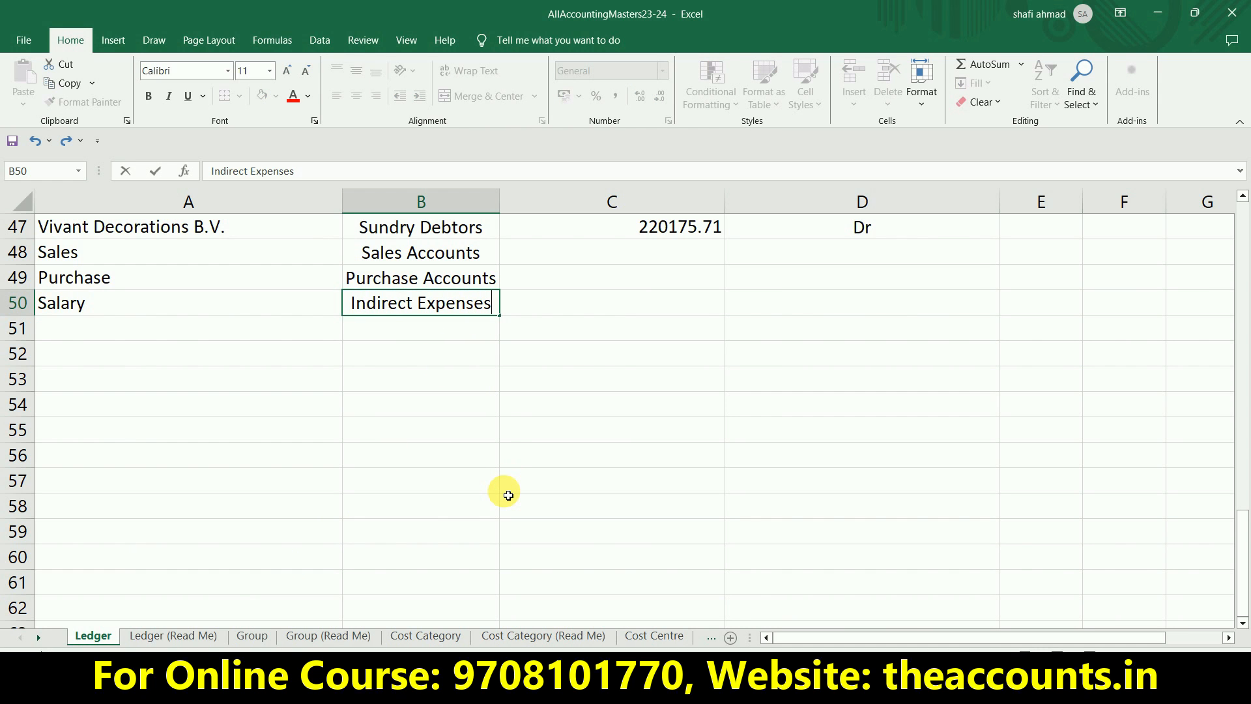
key(Return)
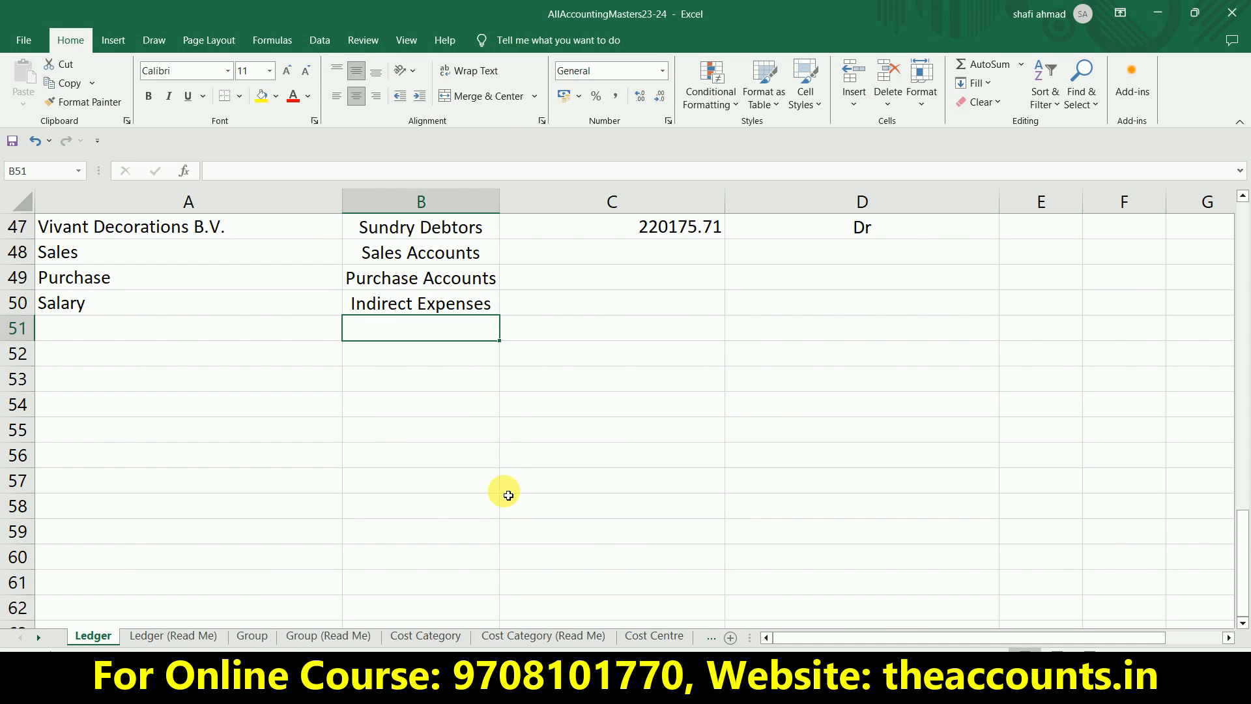
click(663, 298)
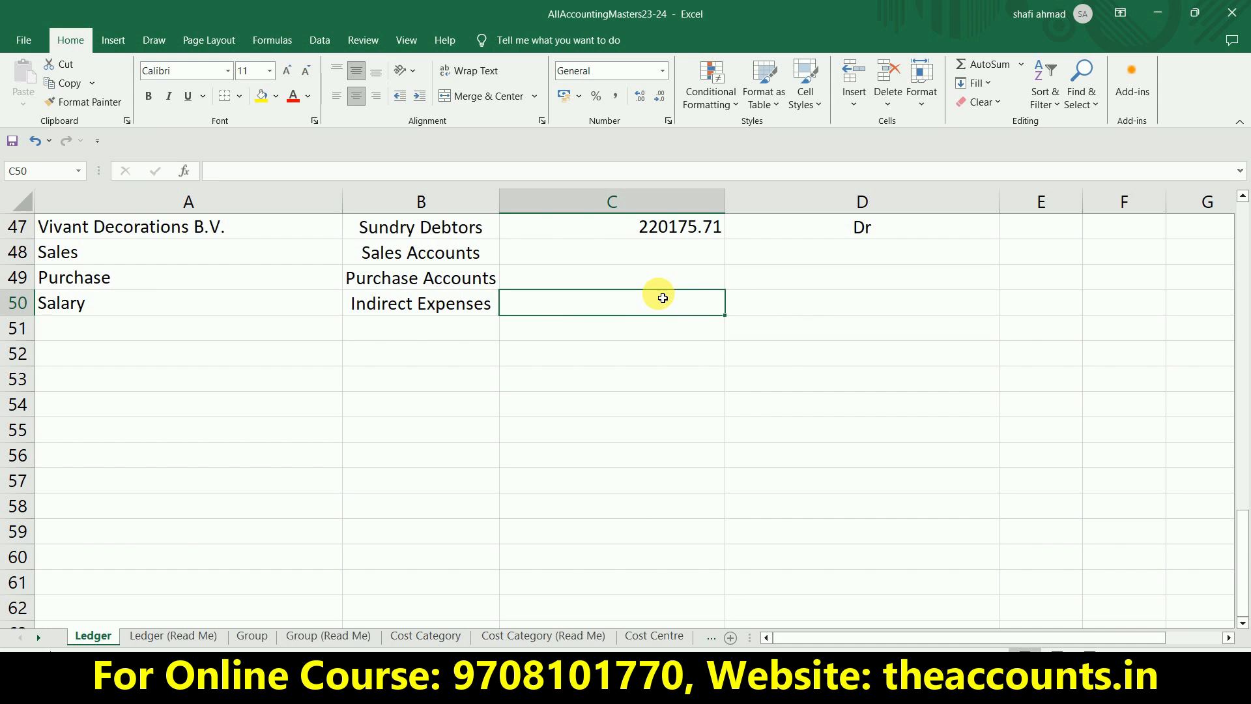
Step: Switch to TallyPrime and import the Ledger worksheet of AllAccountingMasters23-24.xlsx again with the Default Template and Modify with New Data
key(alt+Tab)
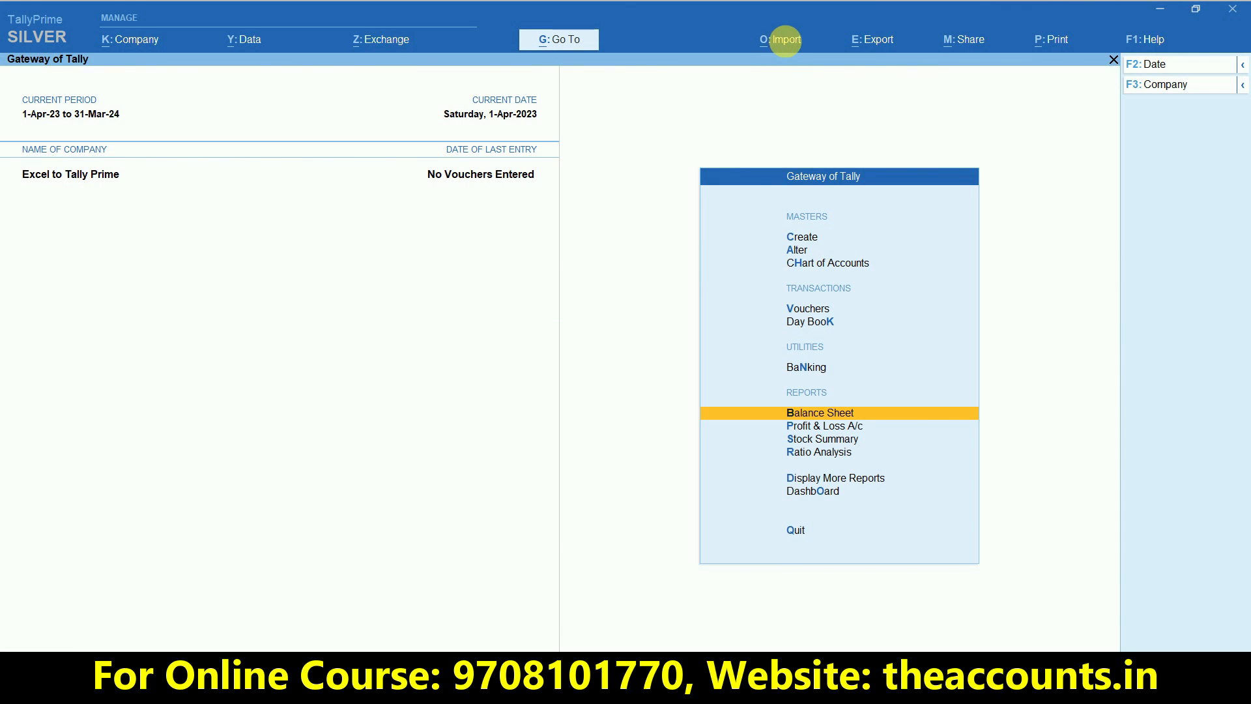
click(785, 39)
click(789, 92)
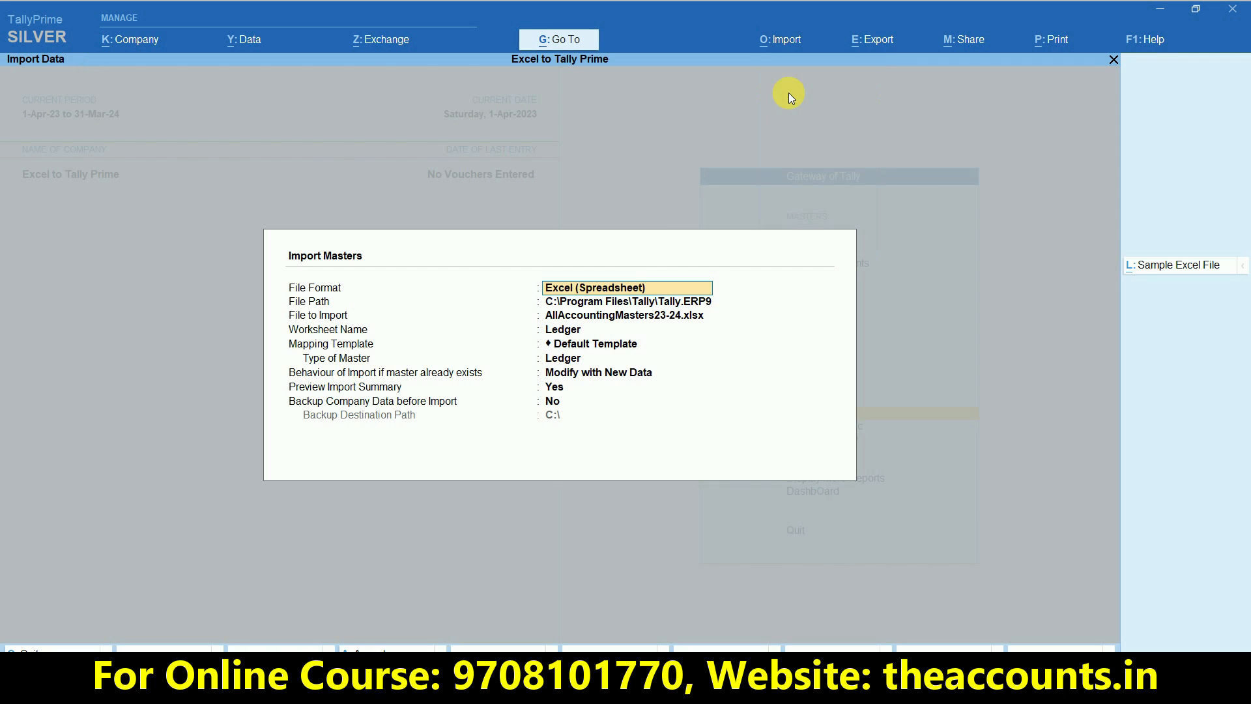
key(Return)
key(Return)
key(Return)
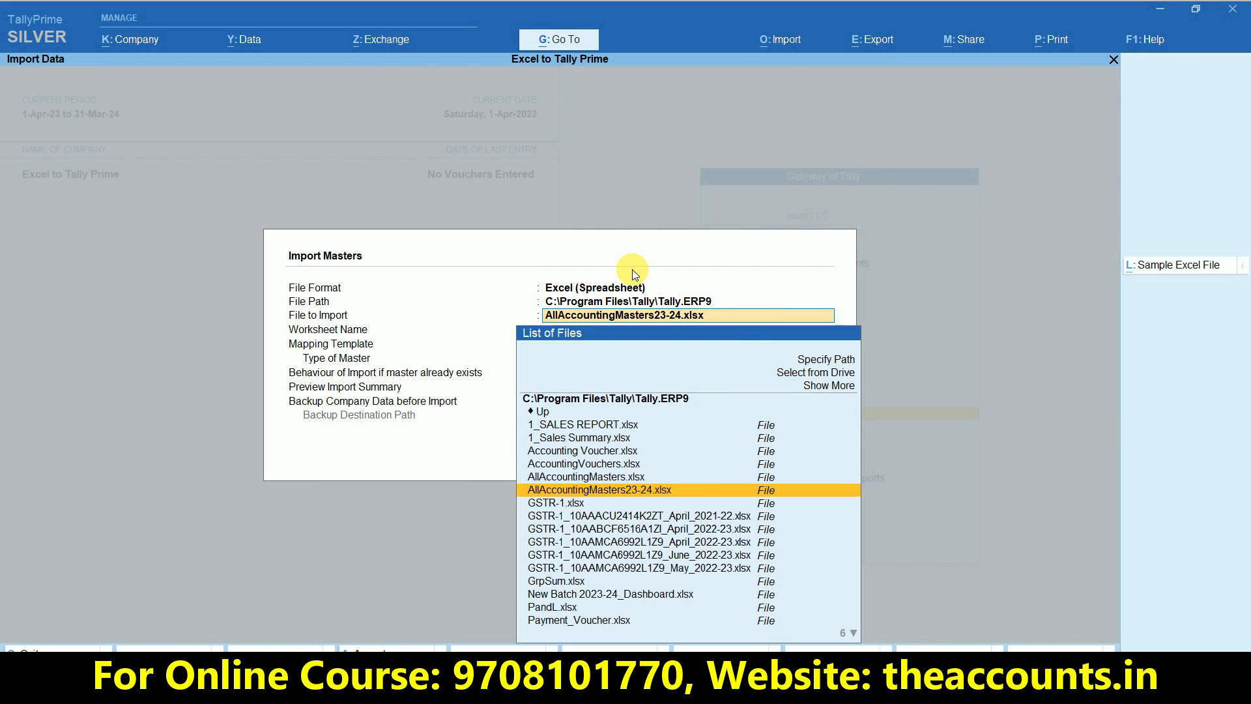
key(Return)
key(Return)
key(Return)
key(Return)
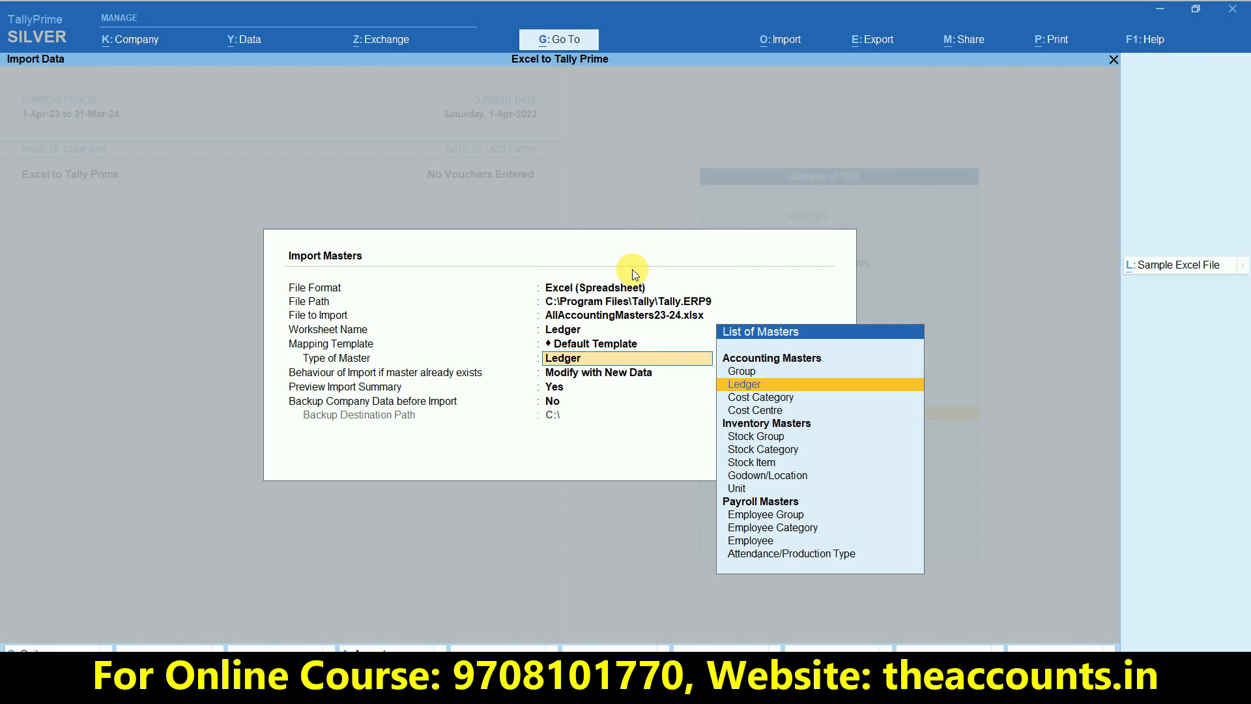
key(Return)
key(Return)
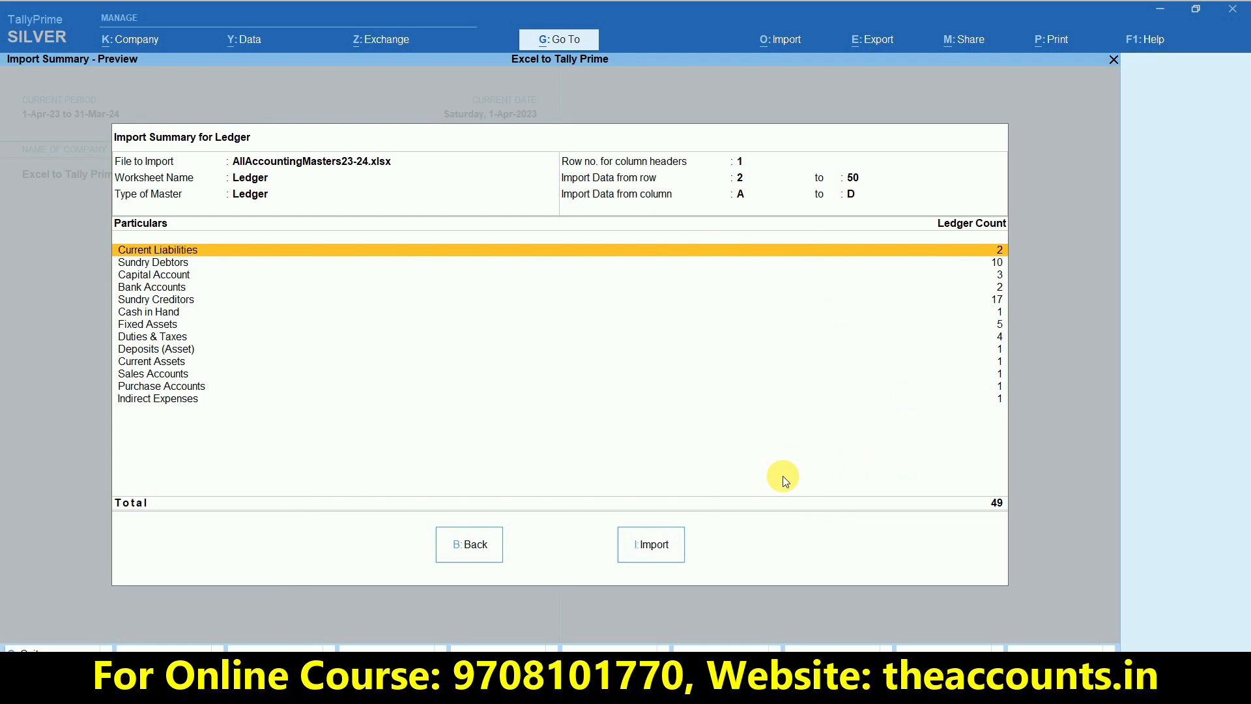
click(651, 555)
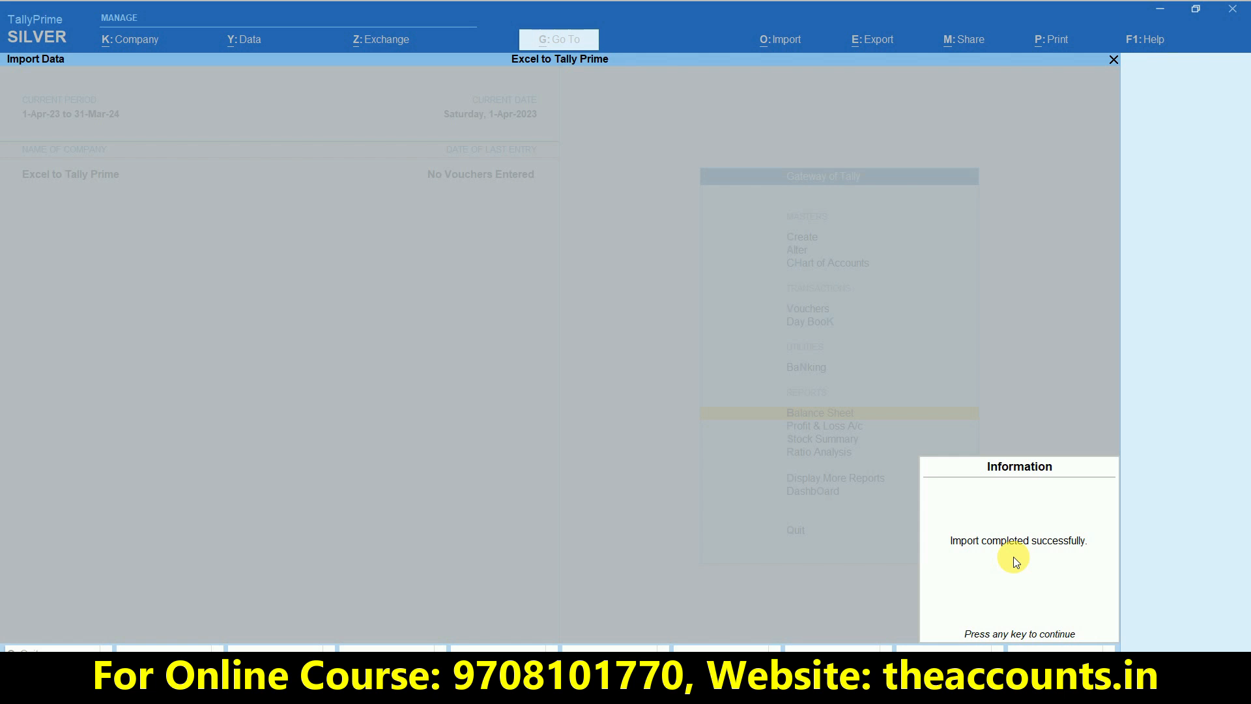
click(1014, 562)
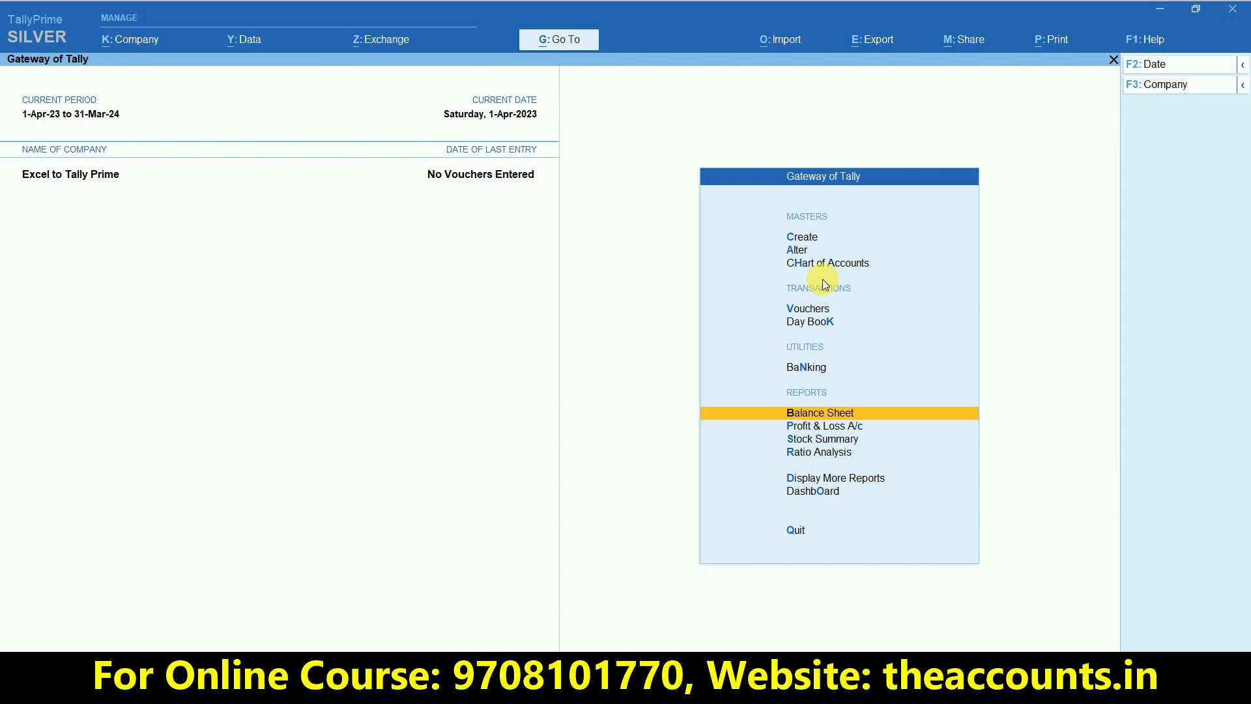
Step: Open the Balance Sheet in detailed view and examine the capital account and current liabilities
key(Return)
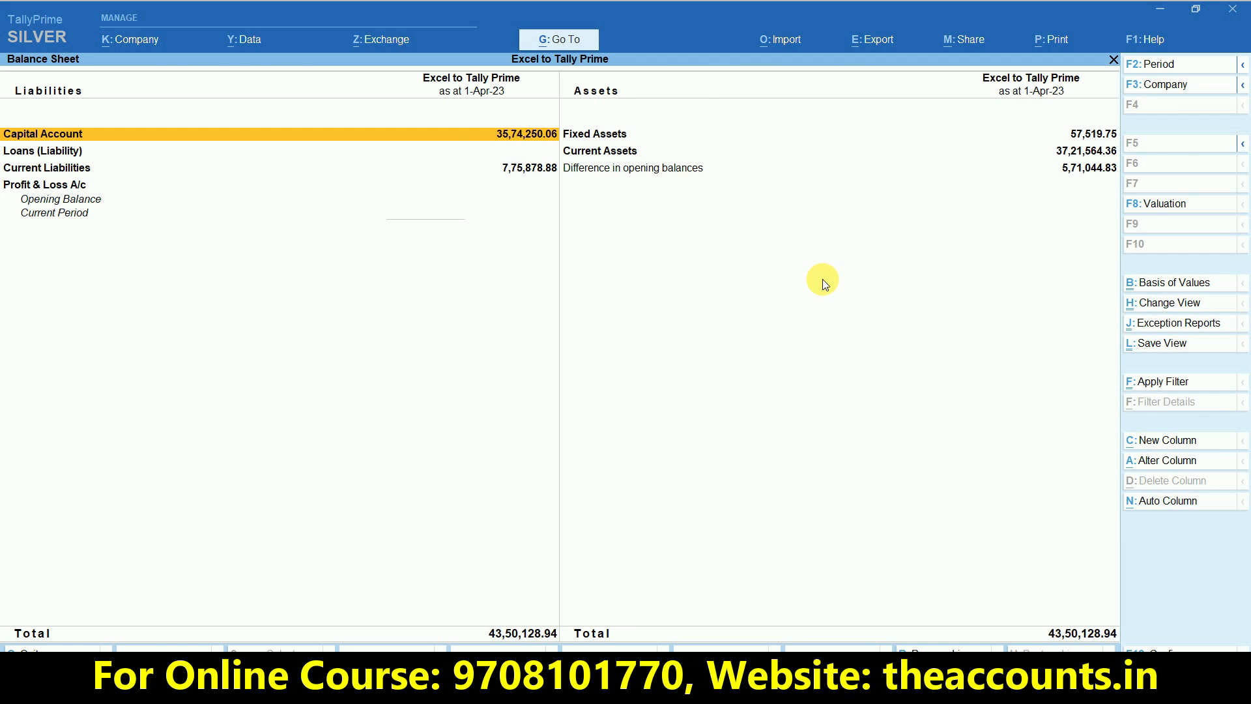
key(alt+F5)
key(Right)
key(Down)
key(Down)
key(Up)
key(Up)
key(Left)
key(Down)
key(Down)
key(Down)
key(Down)
key(Down)
key(Down)
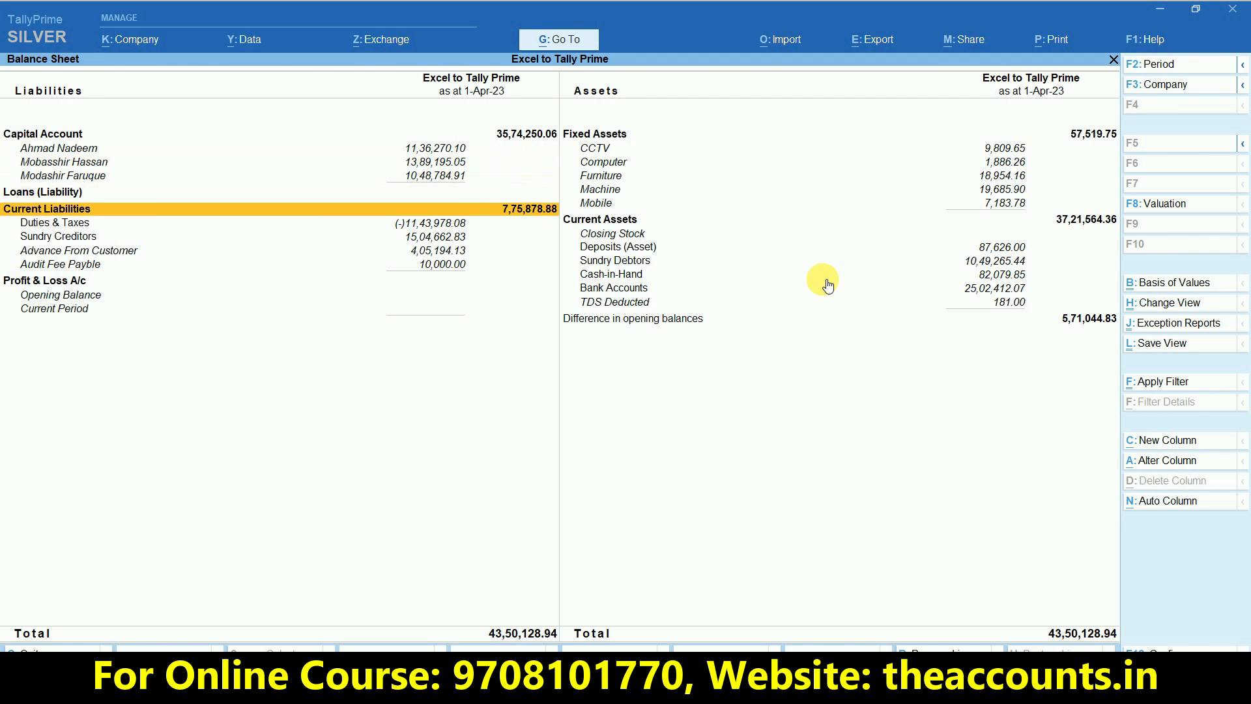
Step: Examine the fixed and current assets in the Balance Sheet, down to TDS Deducted
key(Right)
key(Down)
key(Down)
key(Down)
key(Down)
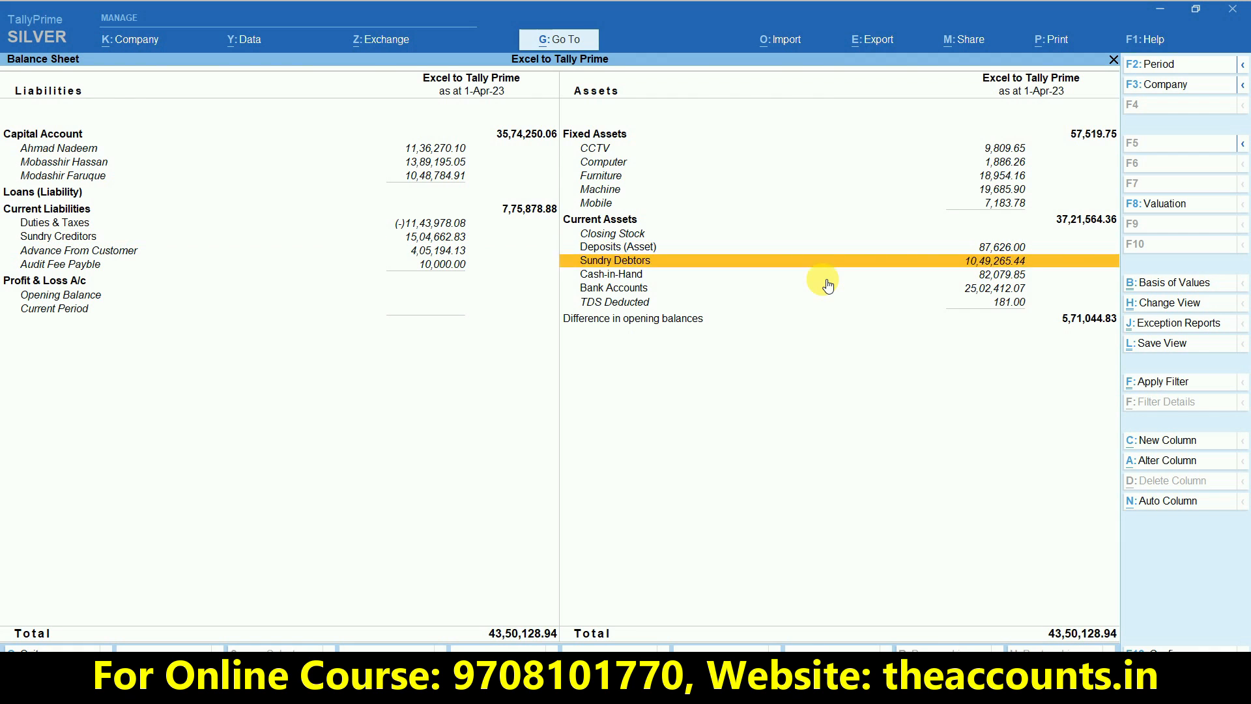
key(Up)
key(Up)
key(Up)
key(Up)
key(Up)
key(Down)
key(Down)
key(Down)
key(Down)
key(Down)
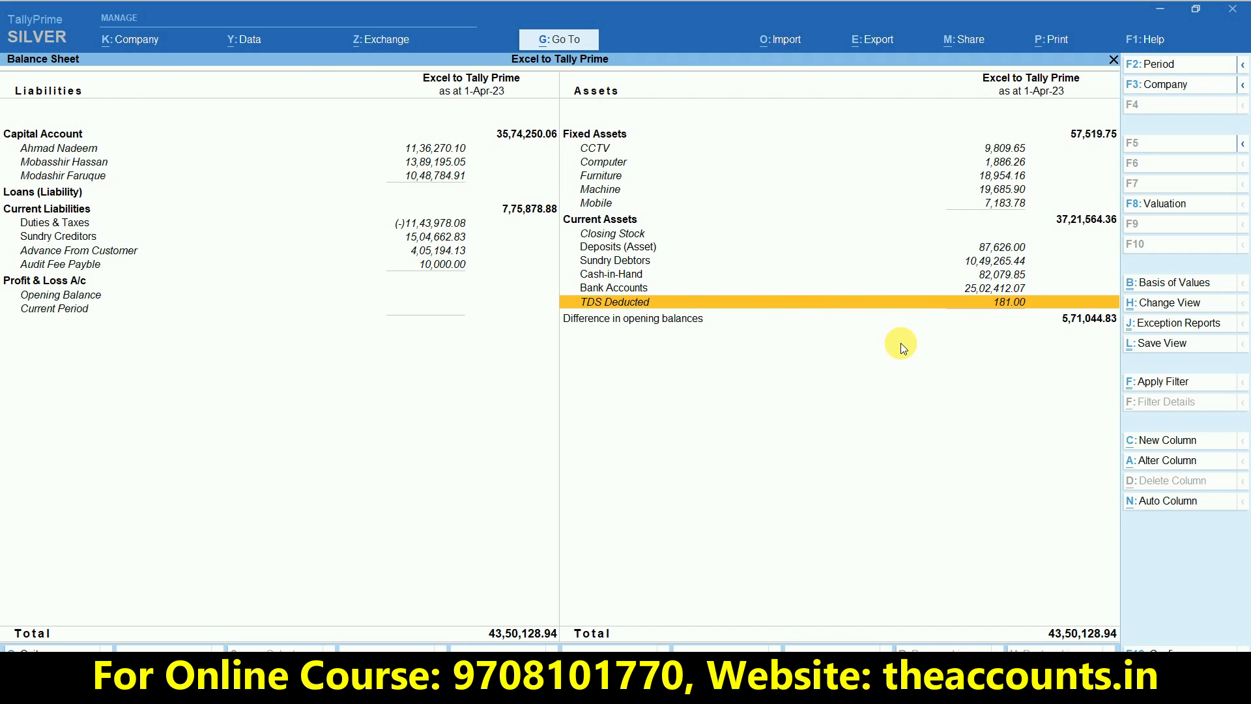
Step: Switch to the Excel ledger sheet and check the group and opening balance of the capital account ledger in row 4
key(alt+Tab)
key(alt+Tab)
key(alt+Tab)
key(alt+Tab)
key(alt+Tab)
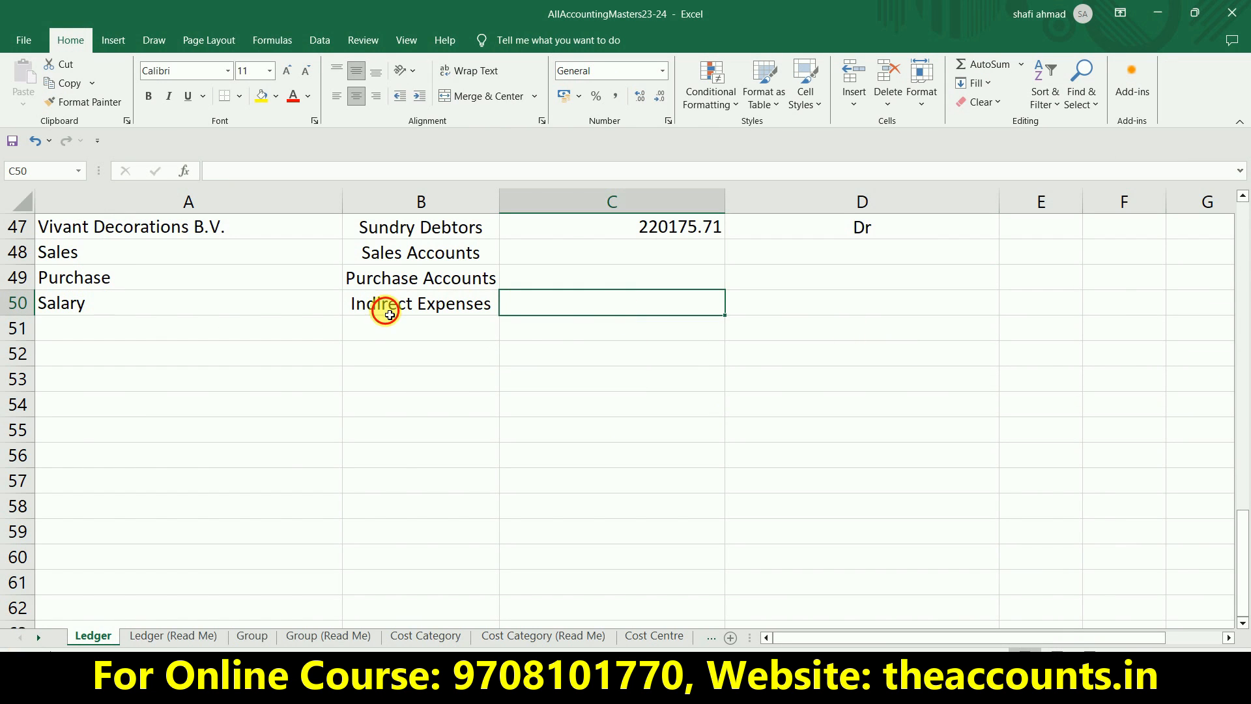
click(386, 307)
key(ctrl+Up)
key(Down)
key(Down)
key(Down)
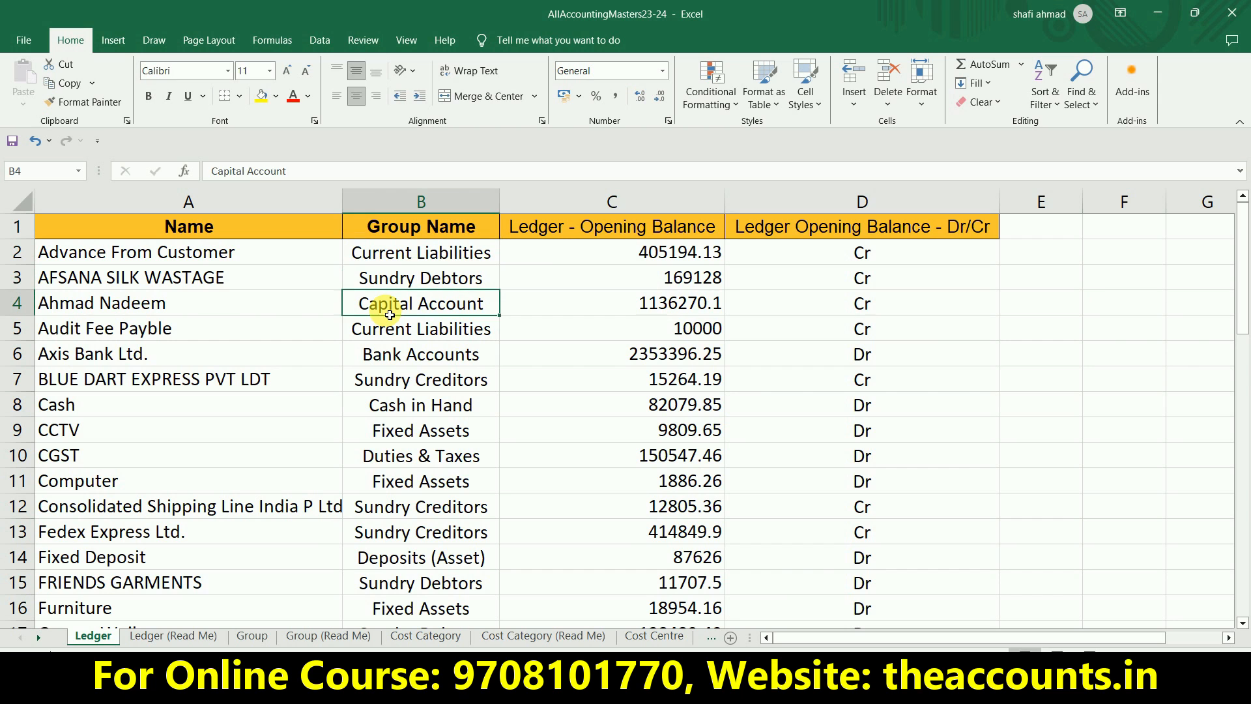
key(ctrl+Right)
key(Left)
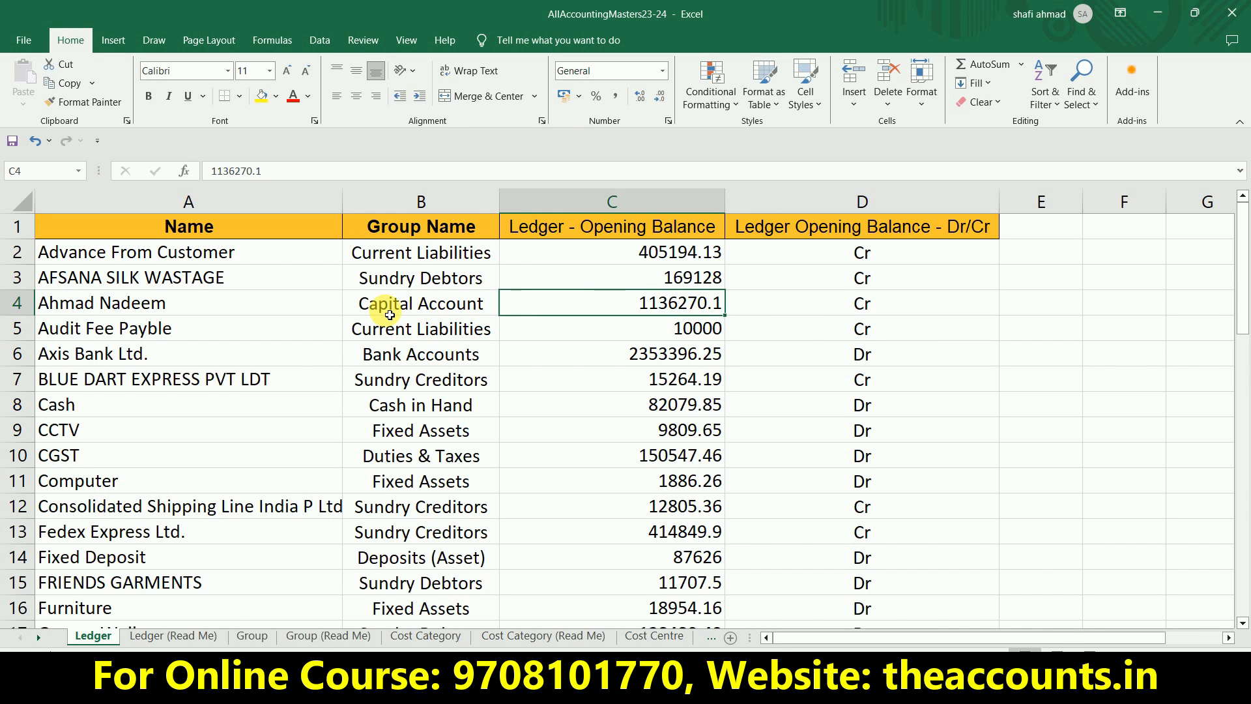
Step: Return to TallyPrime and check Sundry Creditors in the Balance Sheet and the account groups in the Profit & Loss A/c
key(alt+Tab)
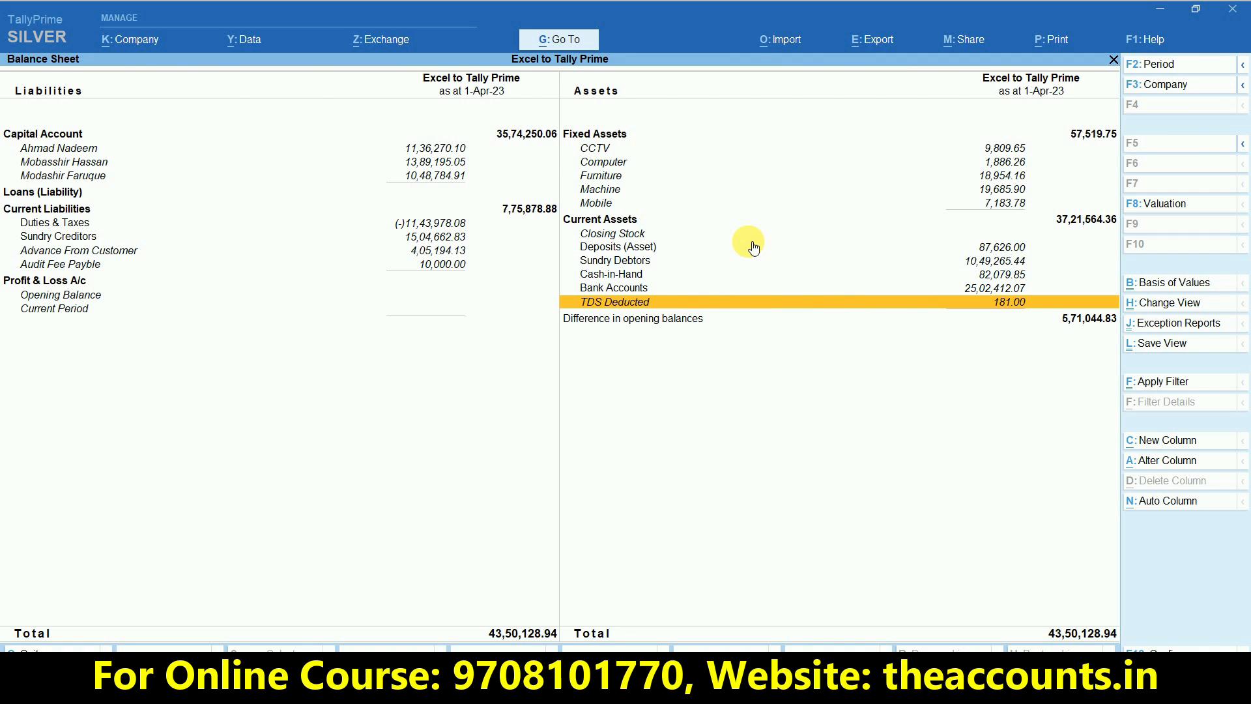
click(449, 238)
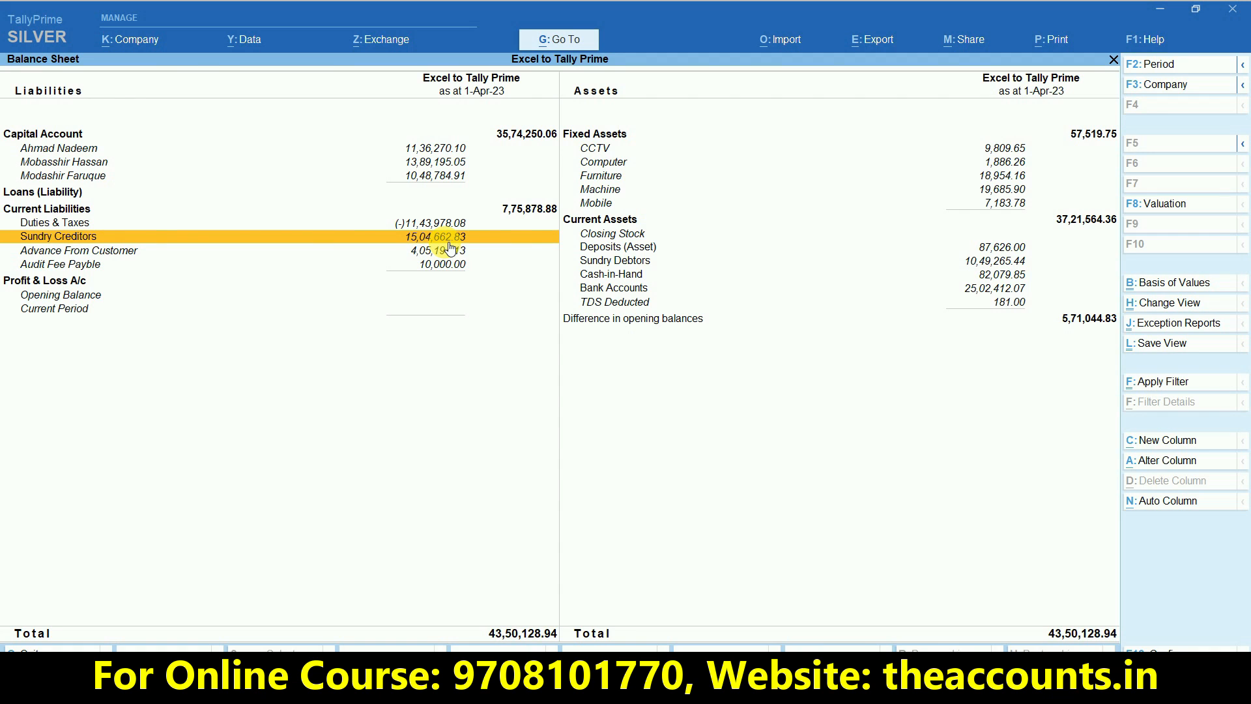
key(Escape)
key(p)
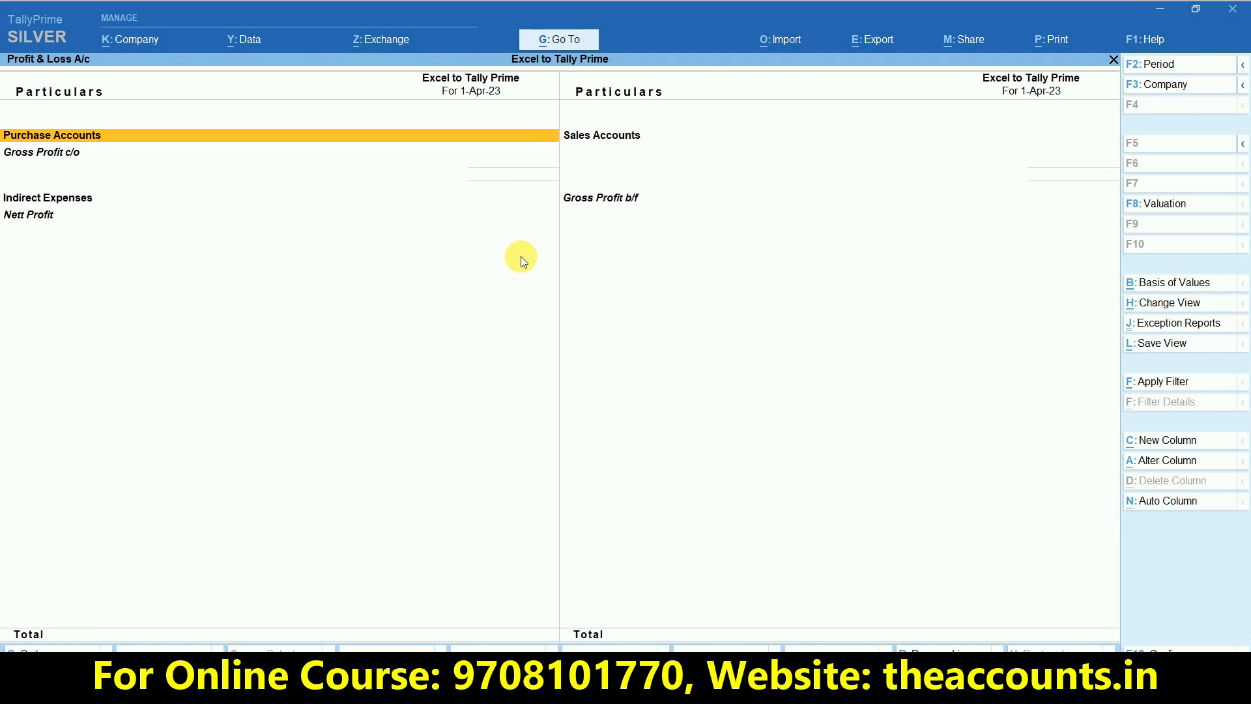
key(Escape)
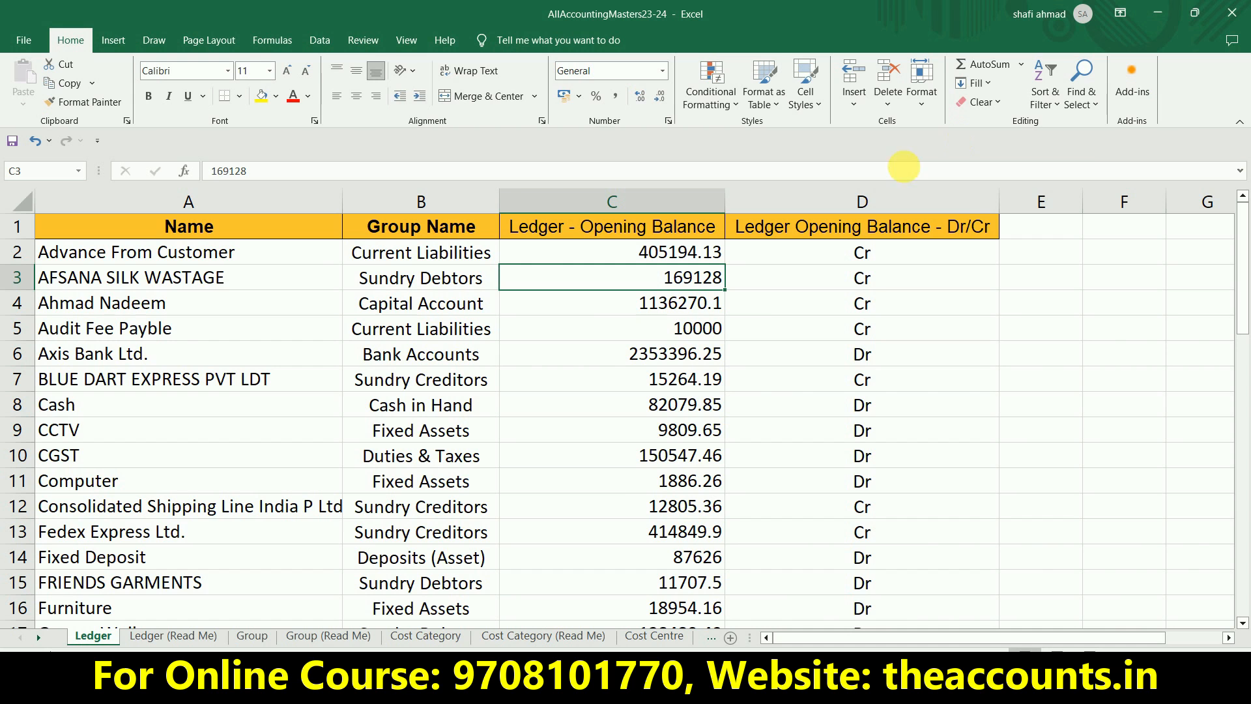
Step: Check the ledger groups in Excel and open TallyPrime's sample Excel file export for transactions
click(469, 356)
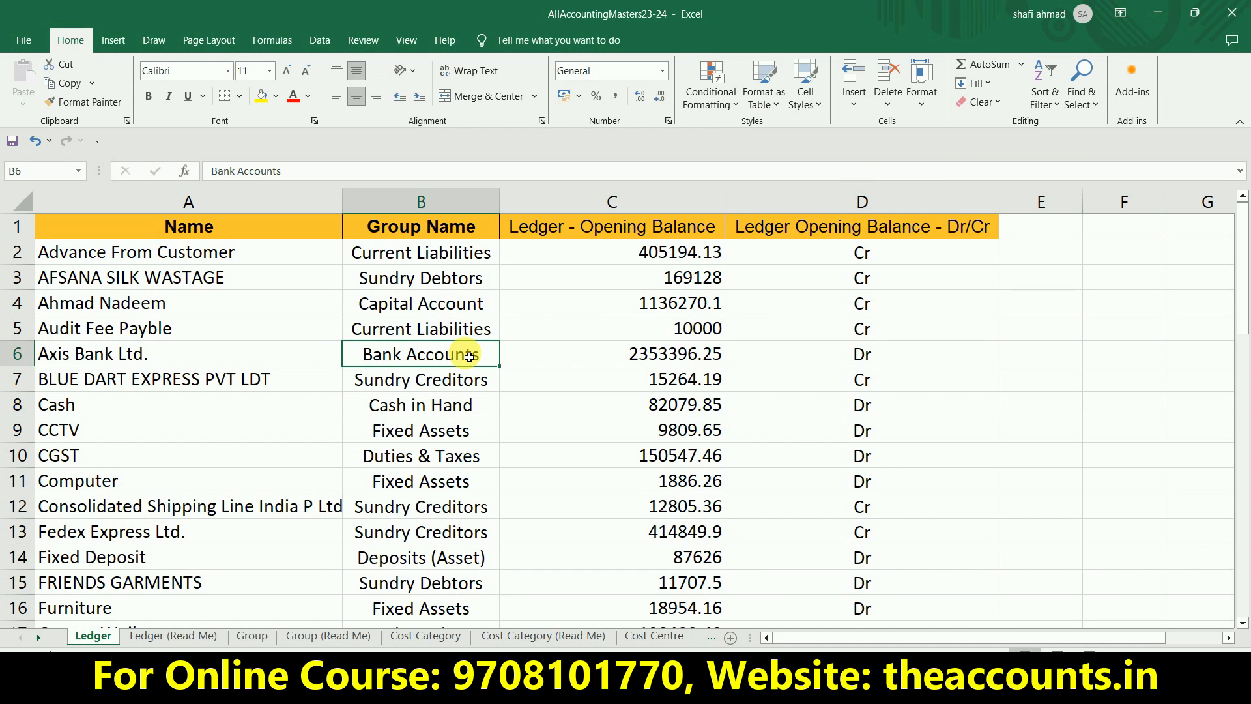
key(alt+Tab)
key(alt+Tab)
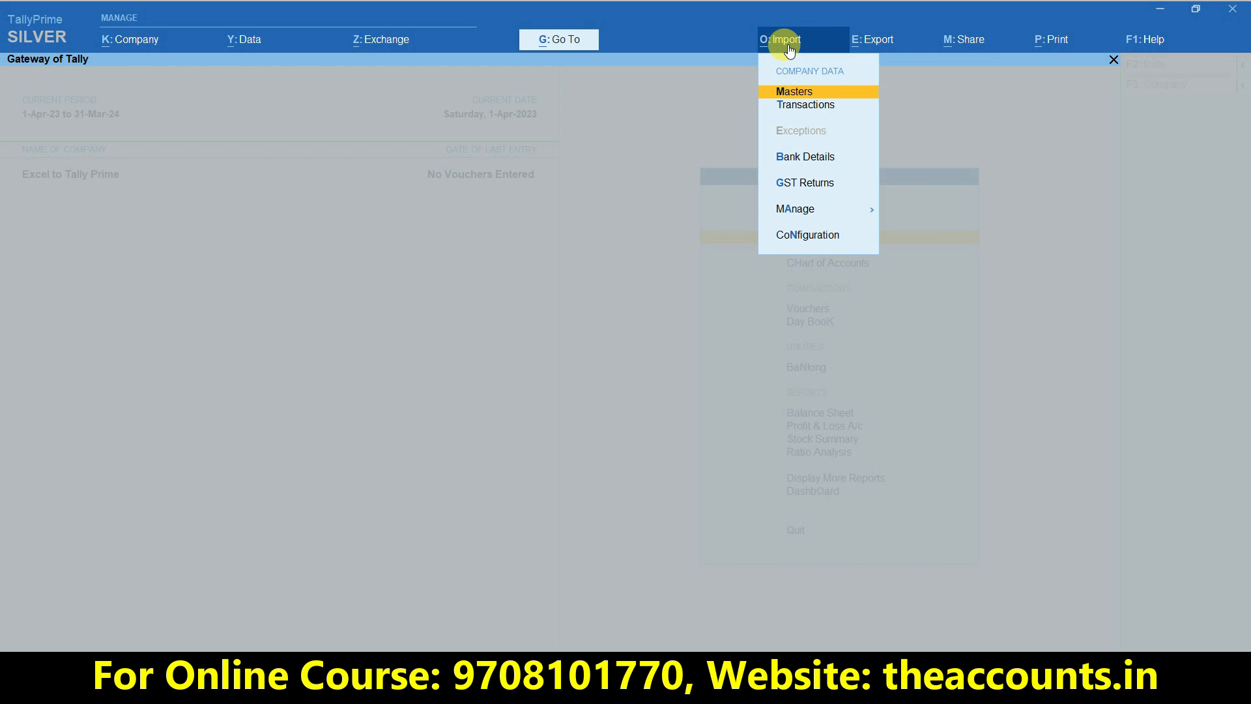
click(800, 217)
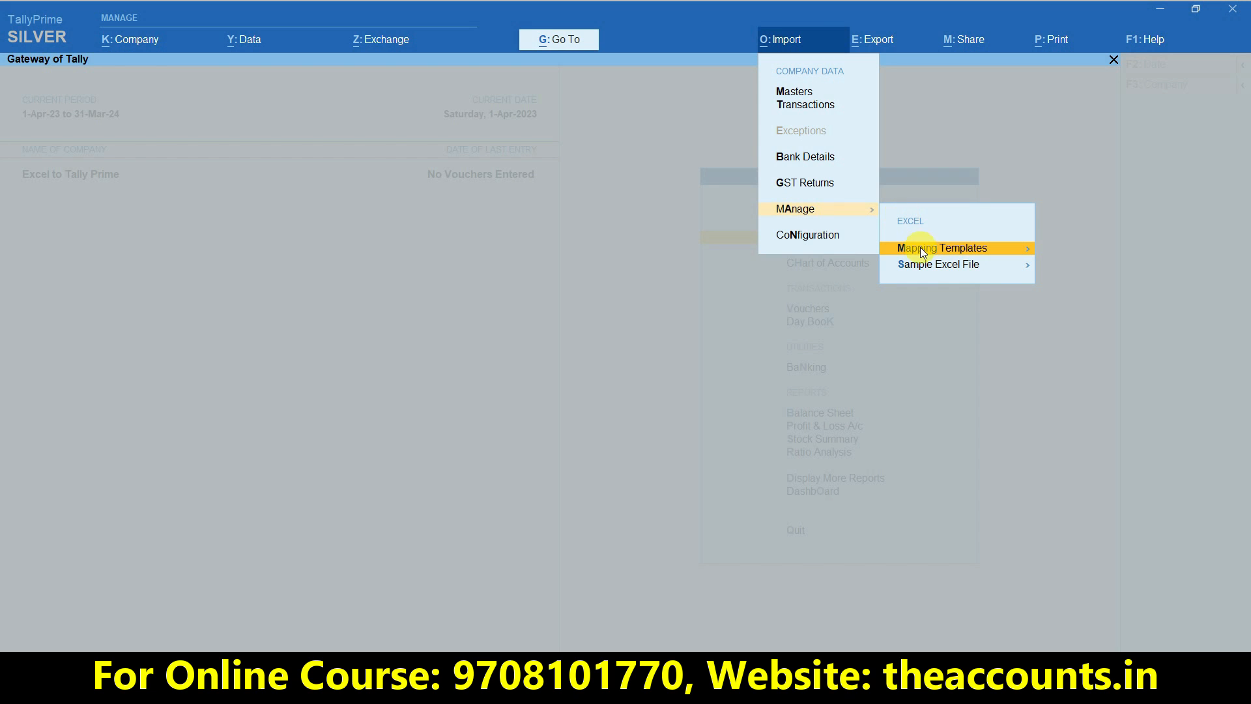
click(929, 265)
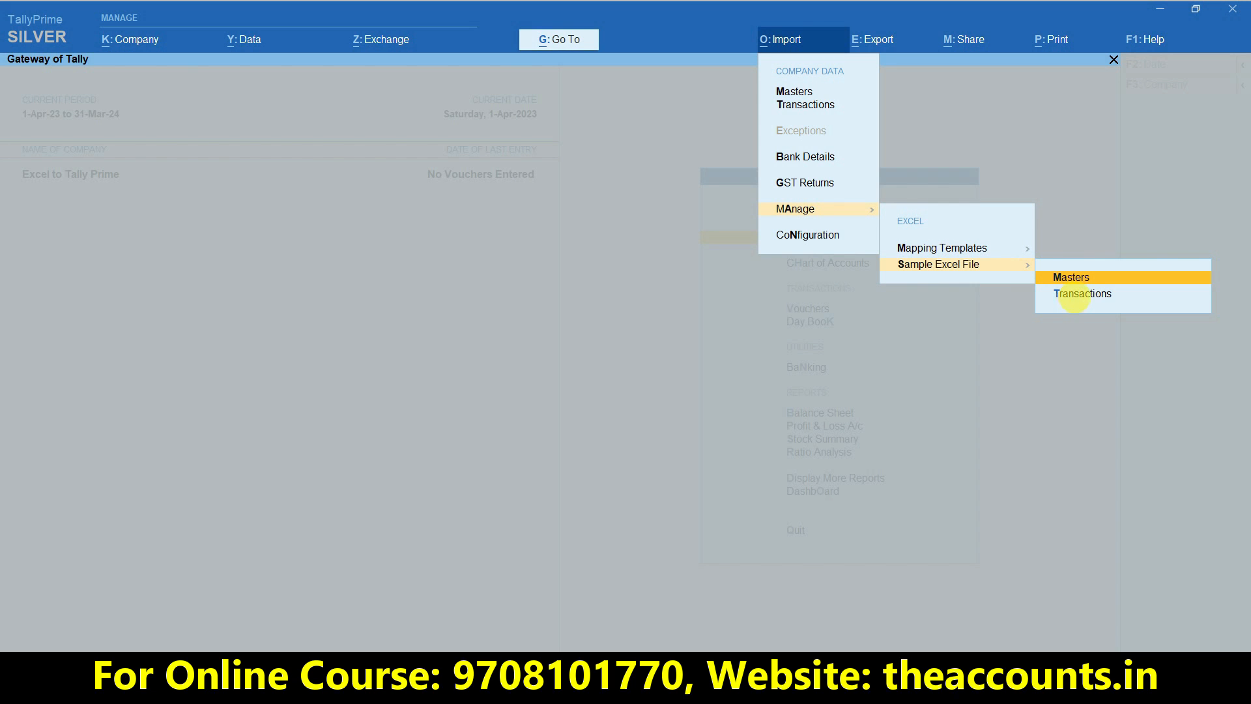
click(1087, 300)
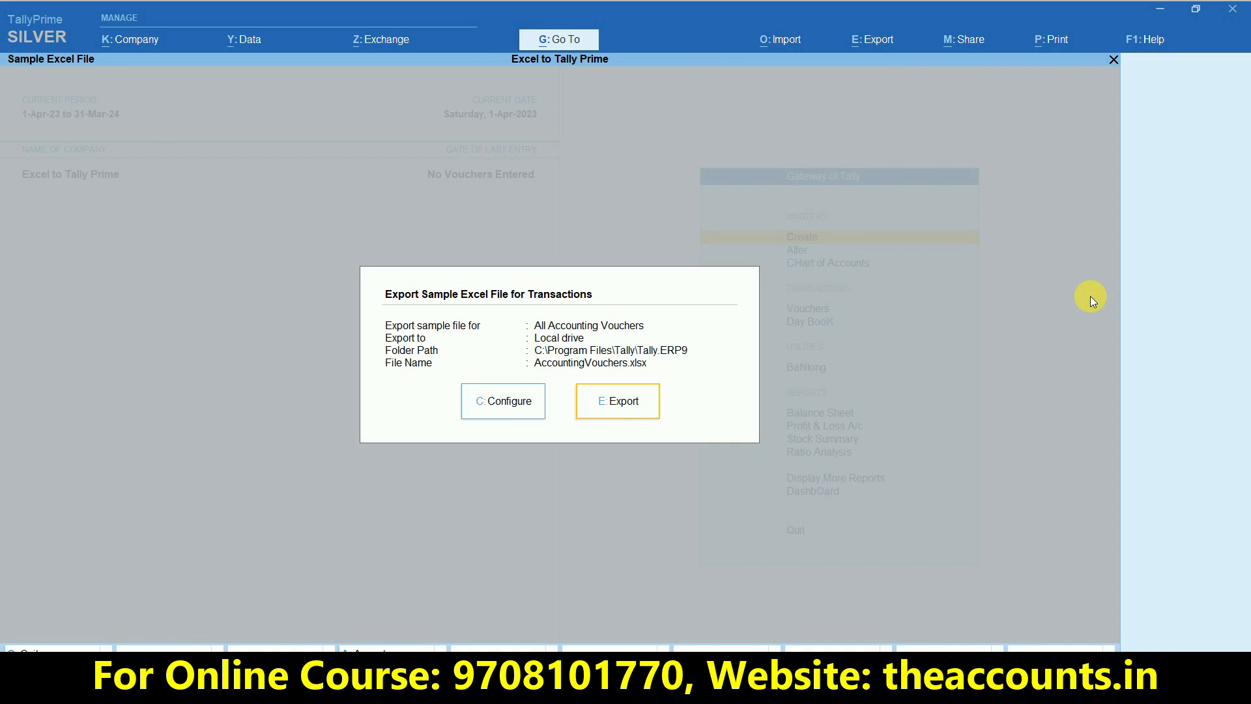
Step: Set the sample file's name to theaccountsmaster in the export configuration and export the All Accounting Vouchers sample
click(515, 407)
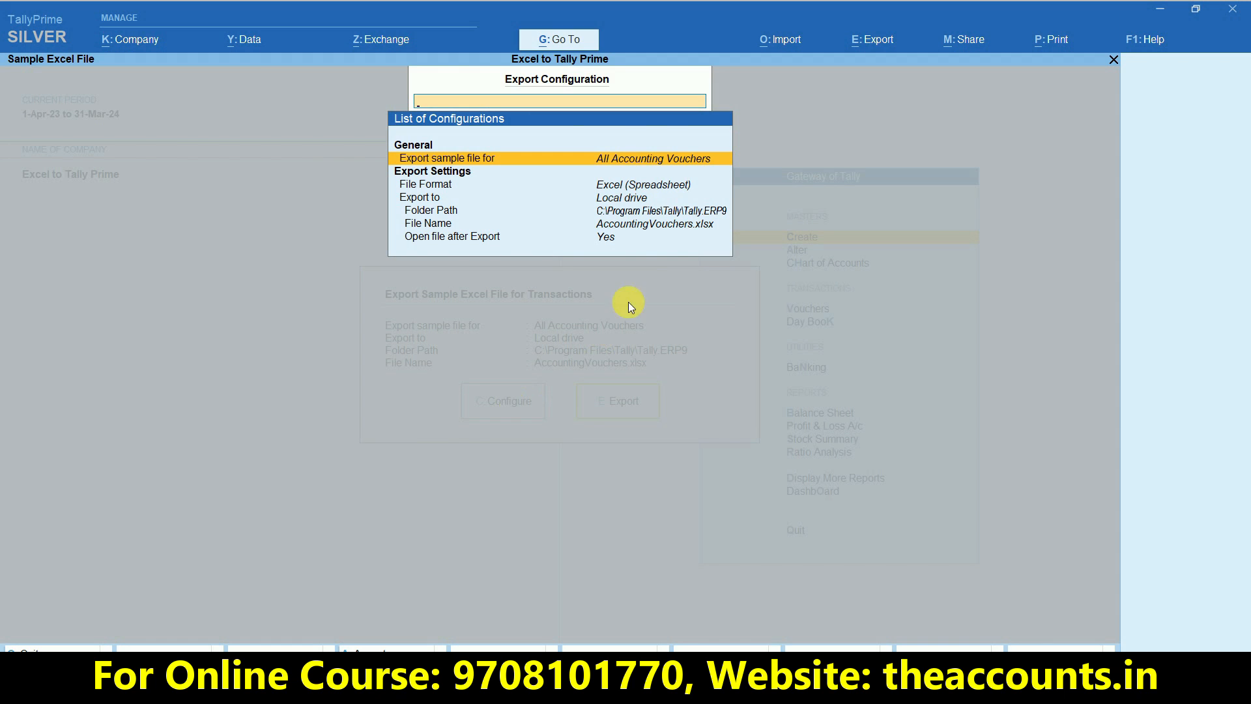
click(639, 229)
click(639, 228)
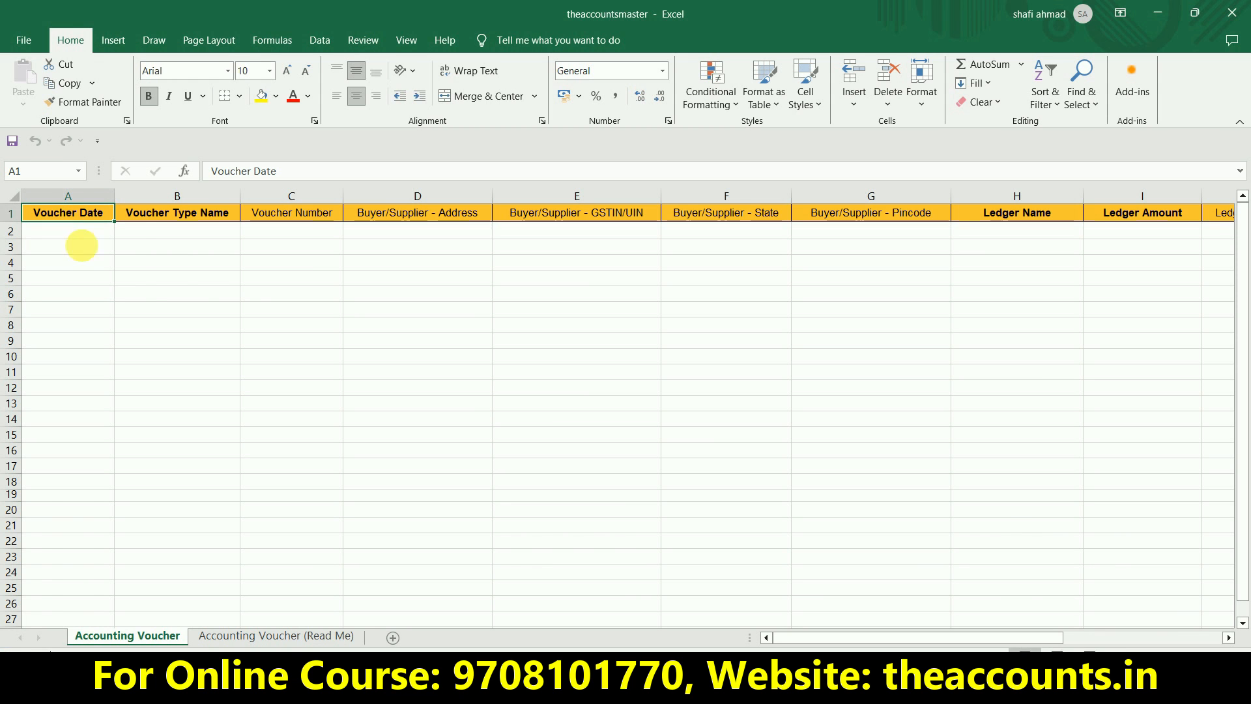
Step: Examine the column headers of the exported Accounting Voucher sheet from Voucher Date to Buyer/Supplier - GSTIN/UIN
click(238, 312)
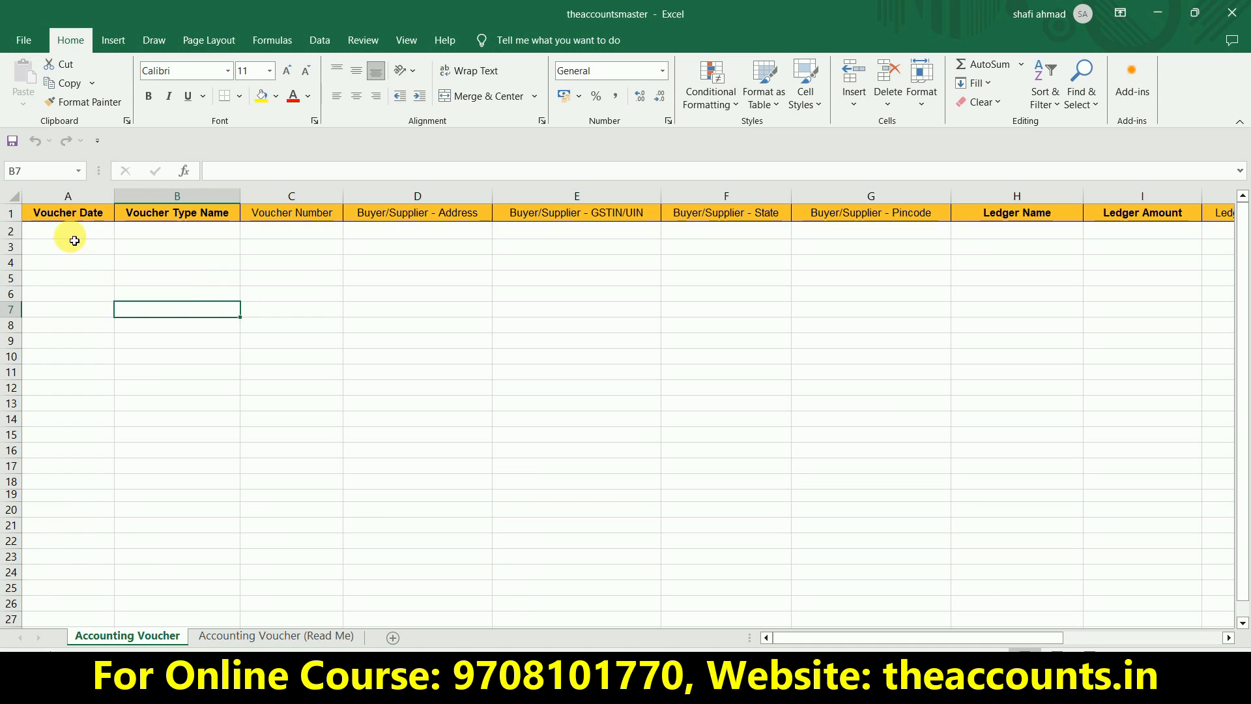
click(65, 215)
key(Right)
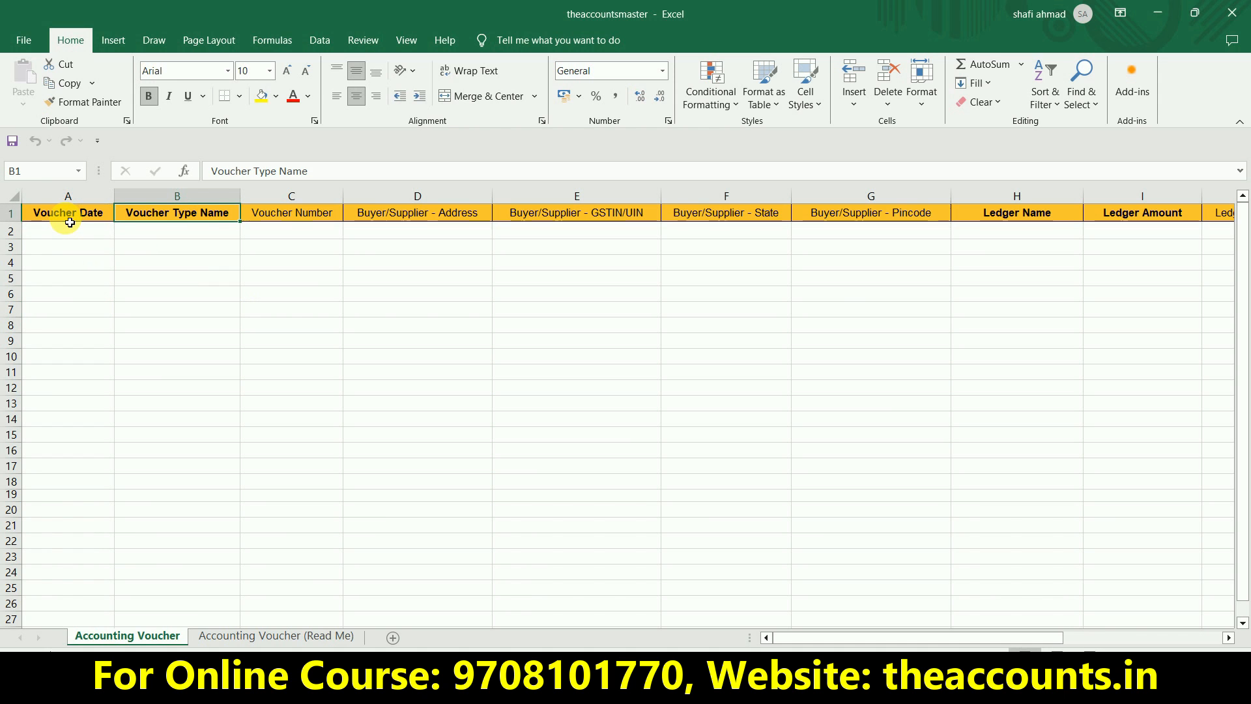
key(Right)
key(Right)
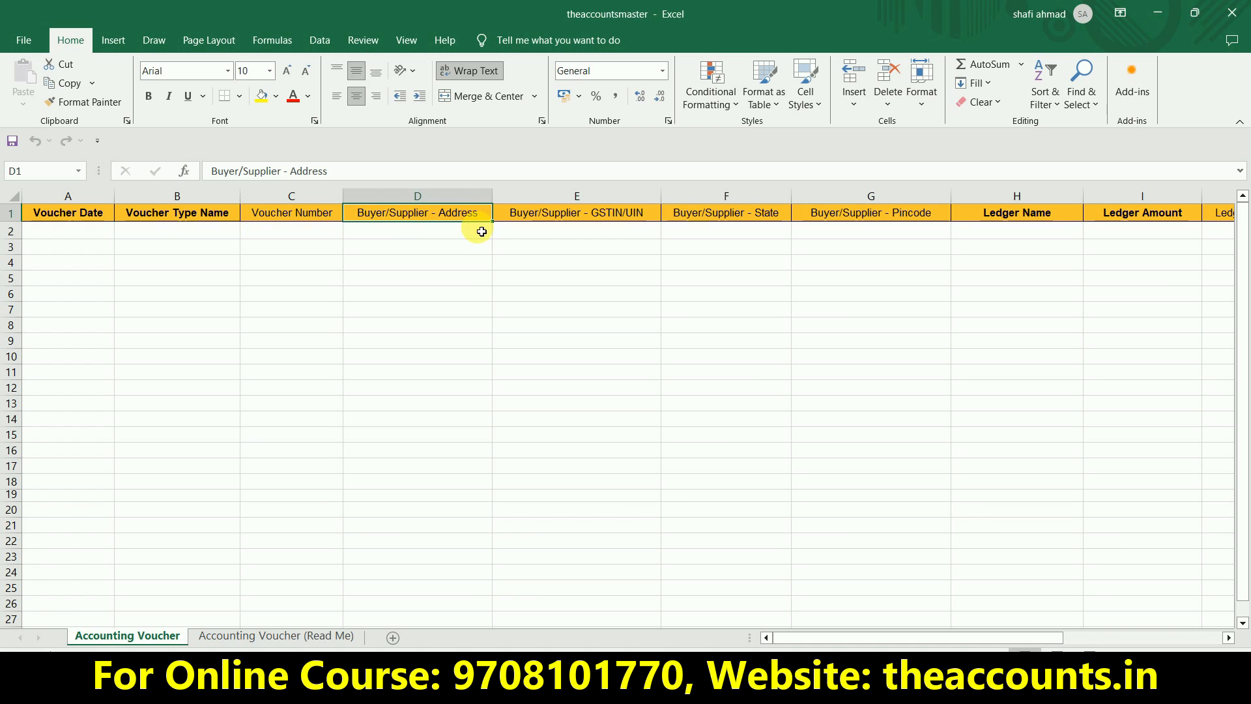
click(424, 249)
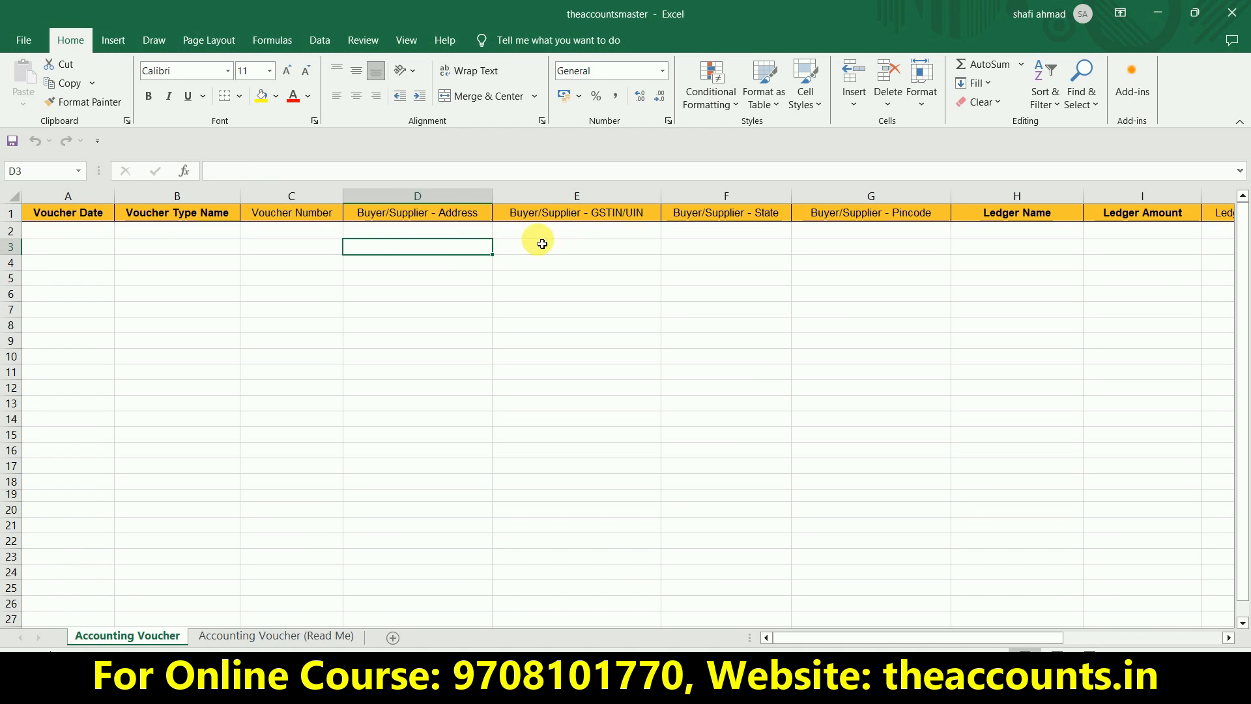
click(570, 211)
click(575, 252)
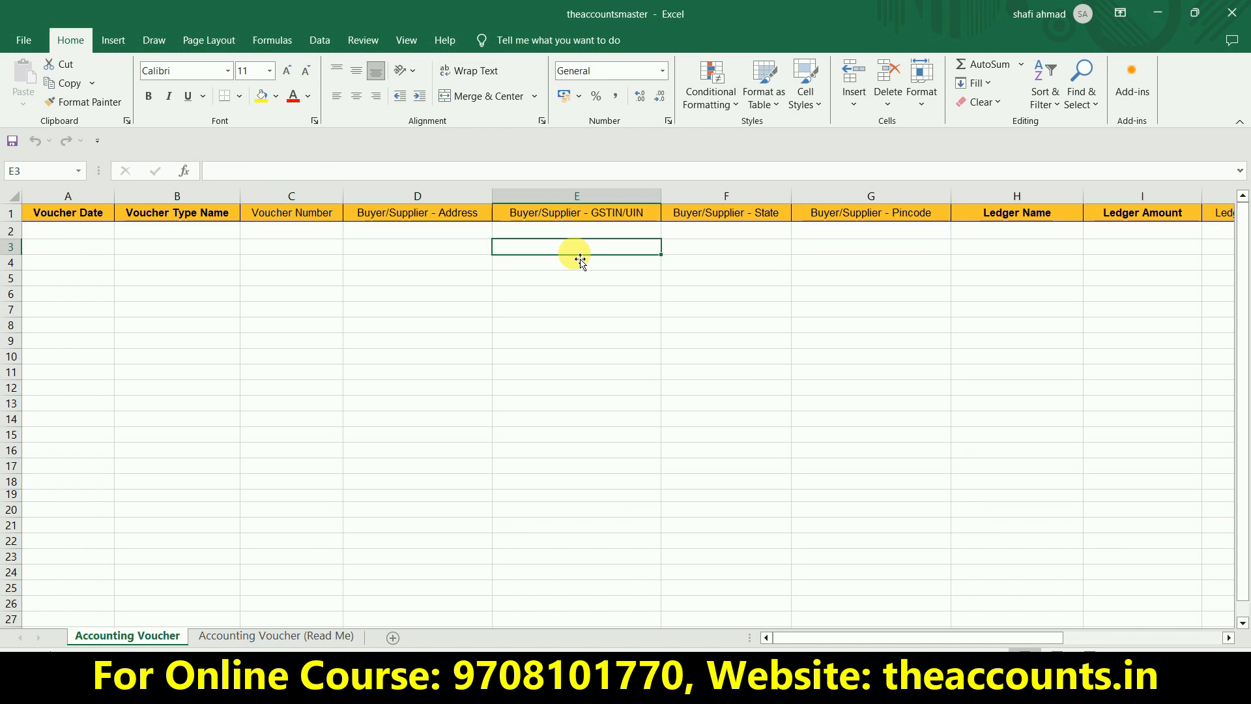
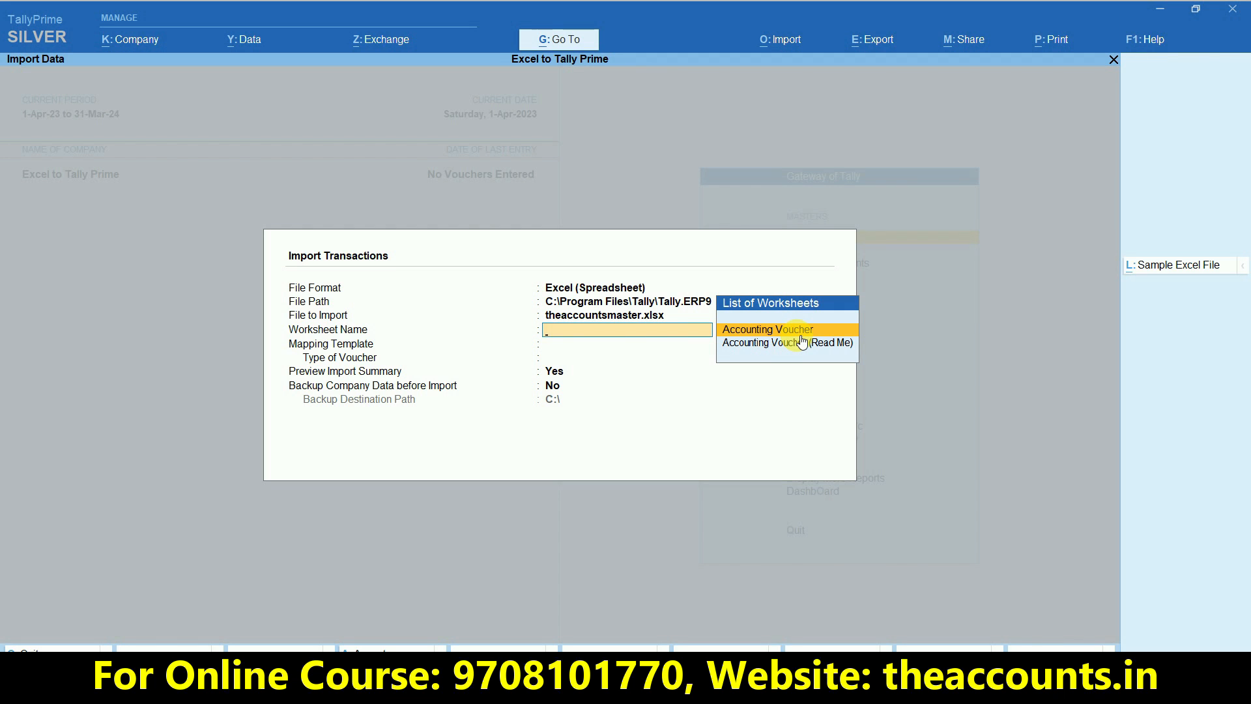
Step: Check the worksheet name in Excel, then import the Accounting Voucher worksheet of theaccountsmaster.xlsx into TallyPrime as transactions
key(alt+Tab)
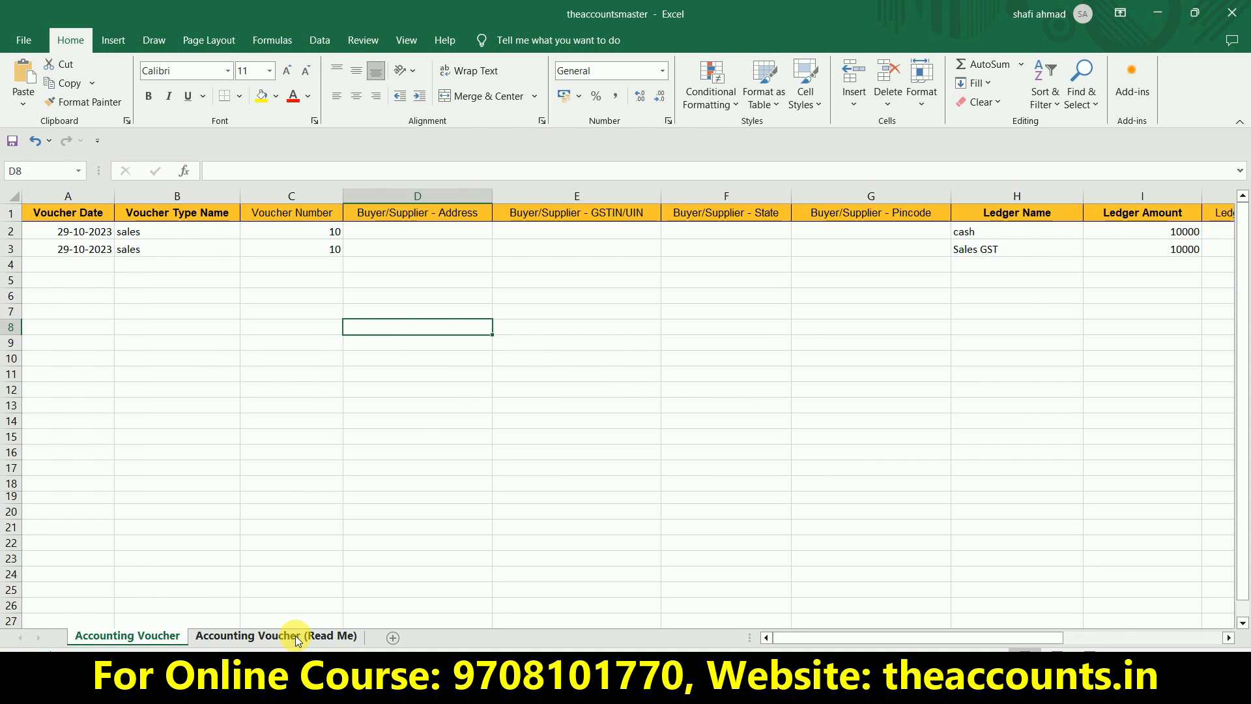
key(alt+Tab)
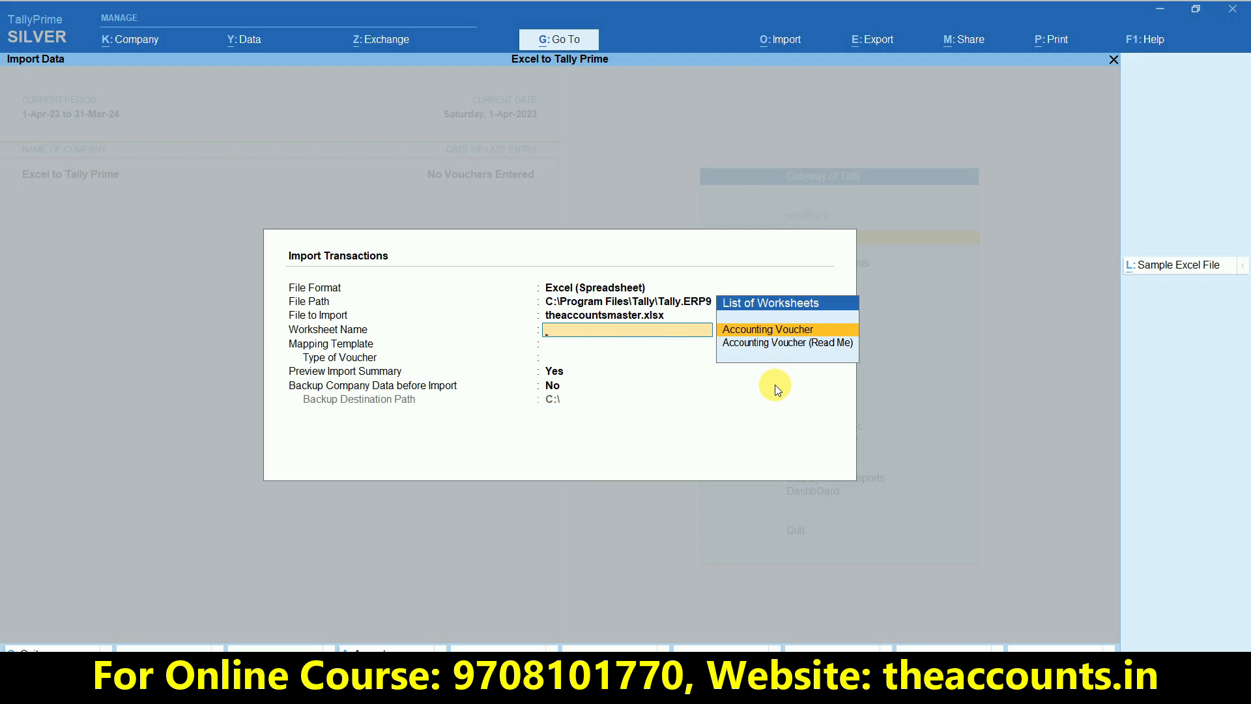
key(Return)
key(Return)
key(Return)
key(Return)
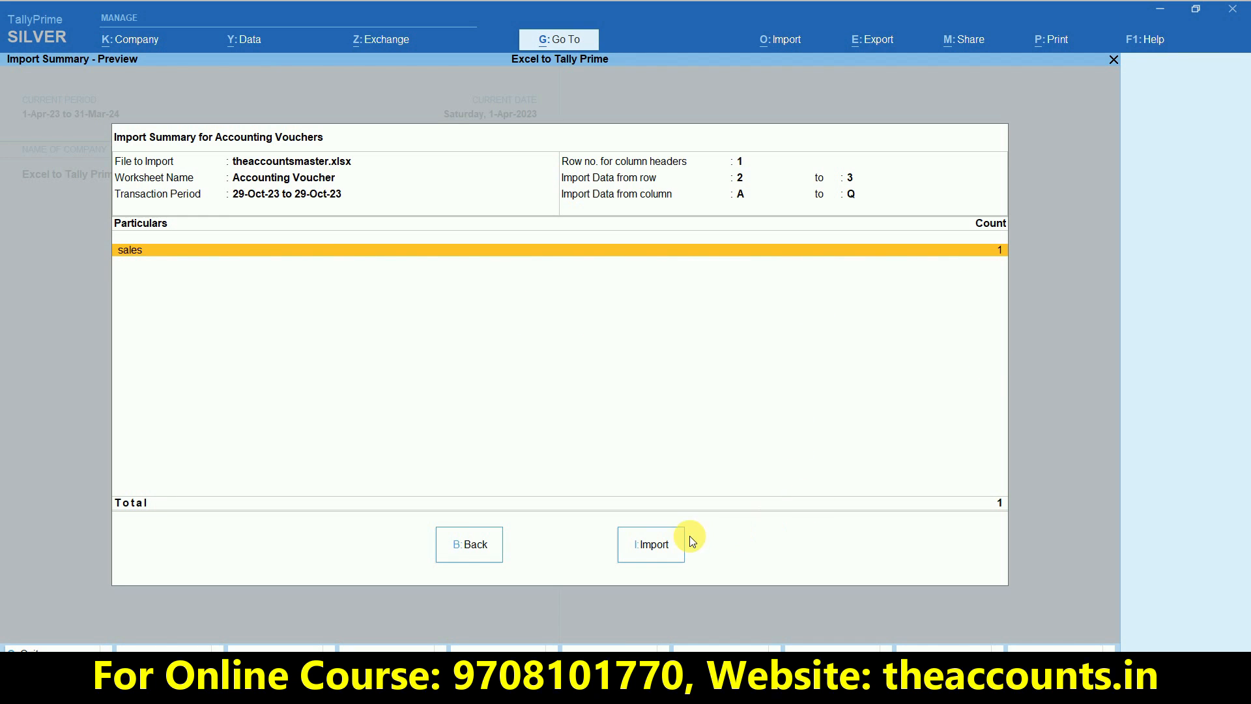
click(655, 545)
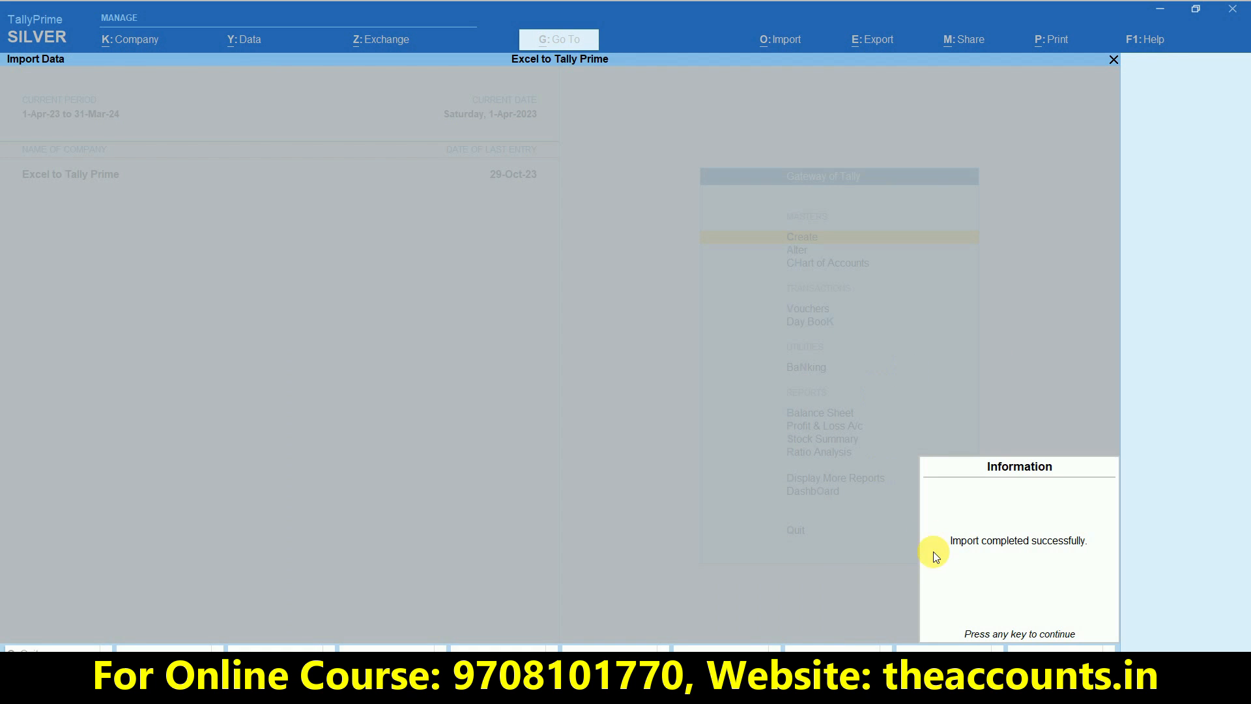
click(1075, 560)
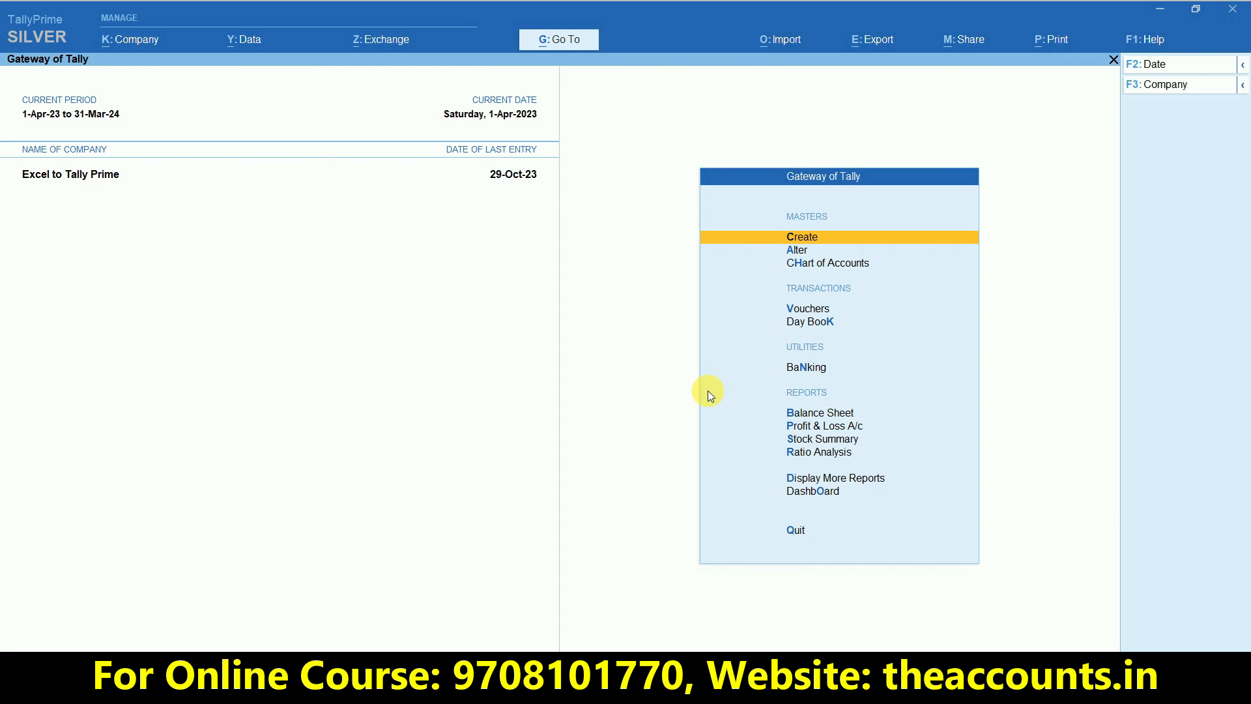
Step: Display the Profit & Loss A/c in detailed form and check its Sales Accounts and gross profit entries
key(p)
key(alt+F5)
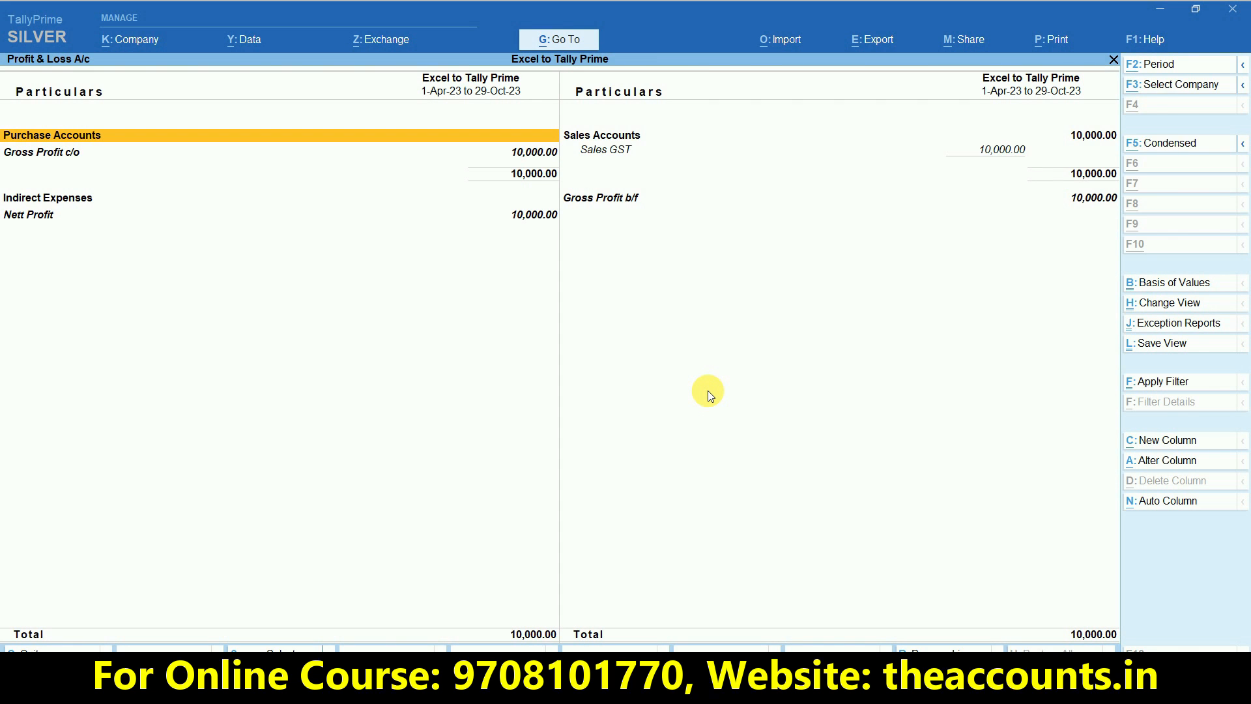
key(Right)
key(Down)
key(Down)
key(Down)
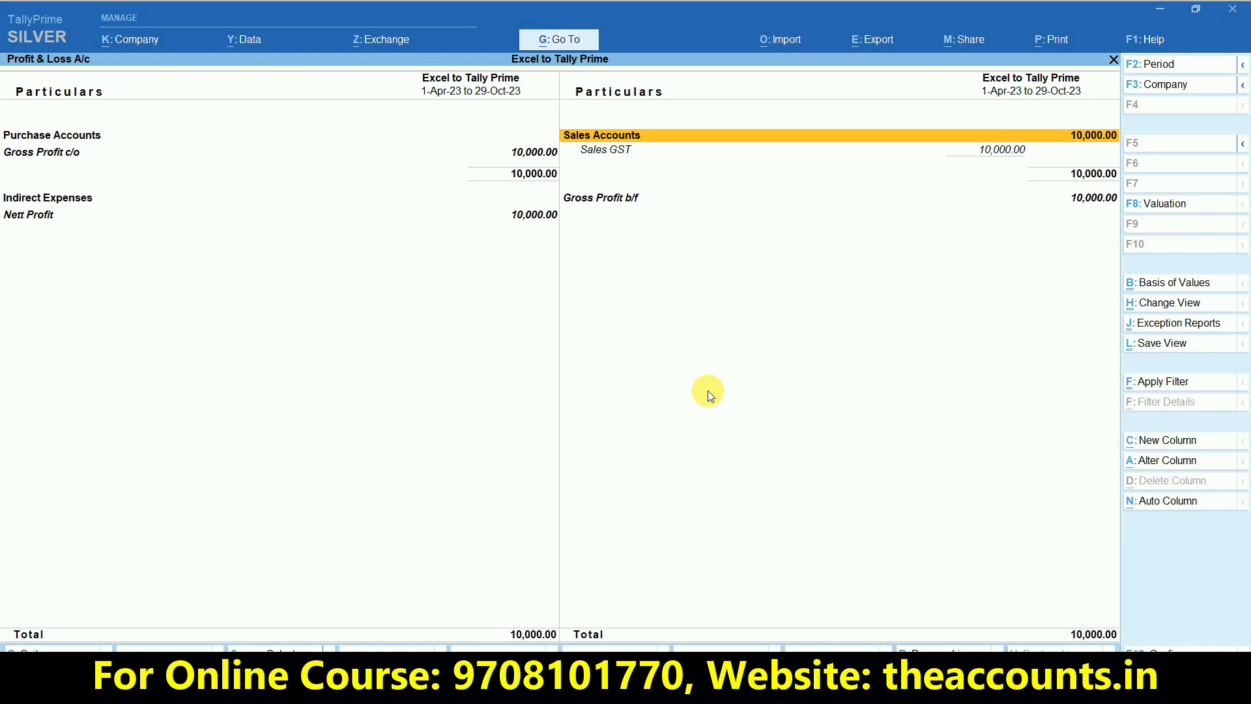
key(Down)
key(Down)
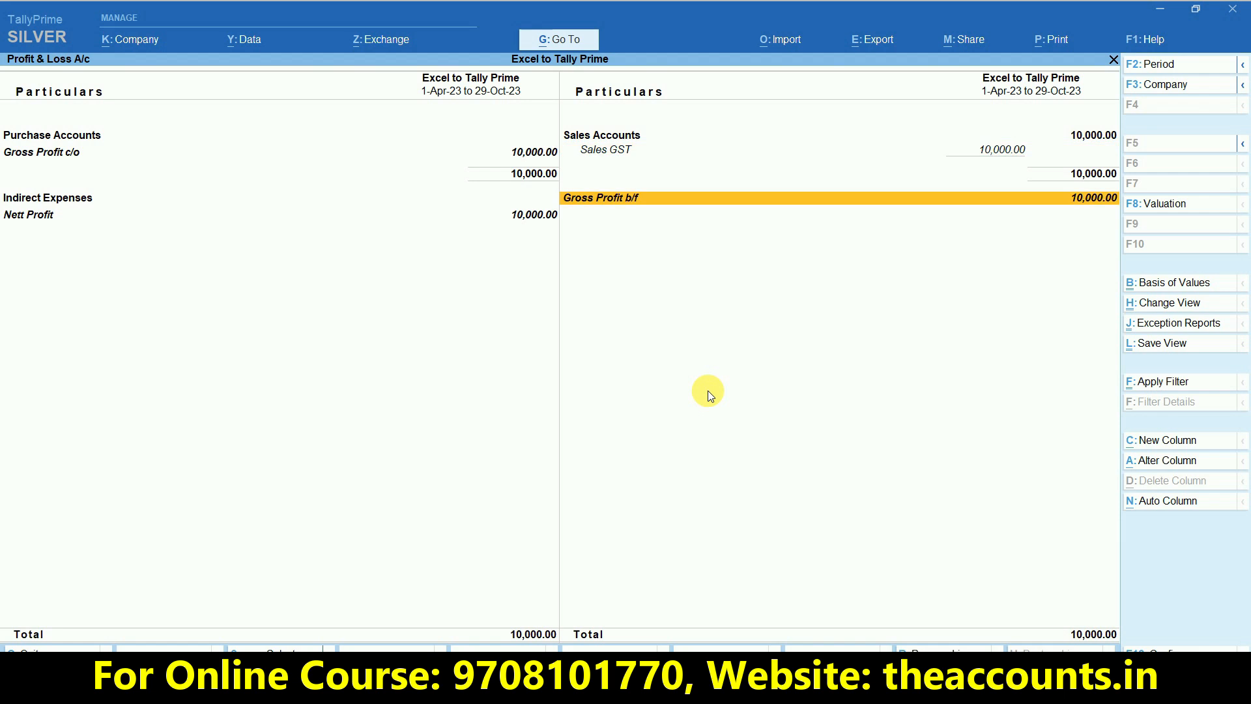
Step: Switch to the theaccountsmaster workbook to compare the imported sales rows, then return to TallyPrime
key(alt+Tab)
click(61, 298)
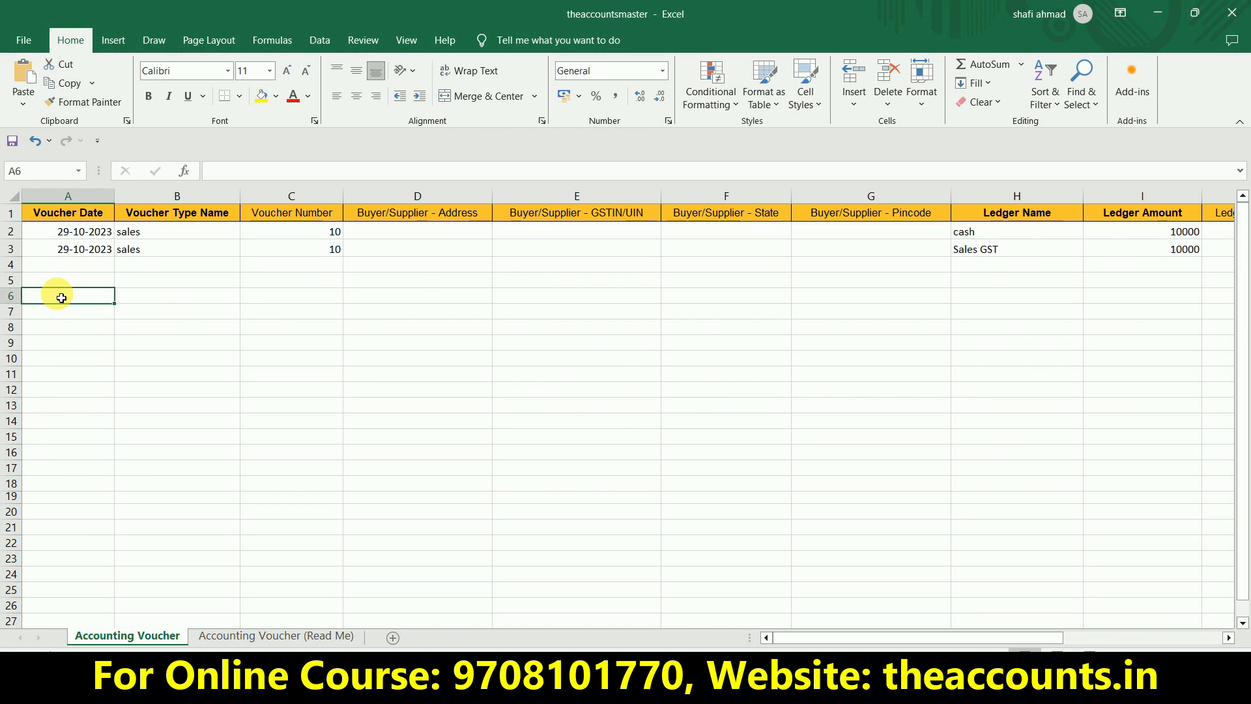
click(307, 324)
key(alt+Tab)
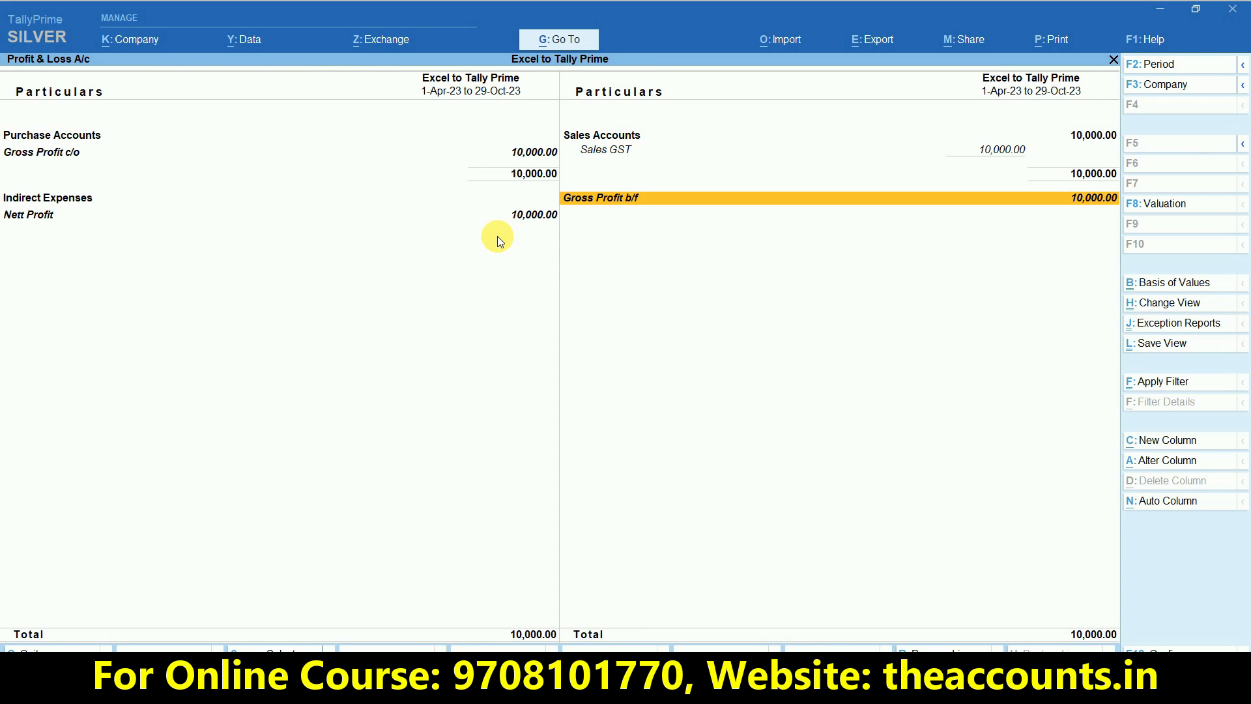
Step: Drill down from Sales GST to the October cash sales voucher, check its entries, and return to the Gateway of Tally
click(623, 155)
click(621, 155)
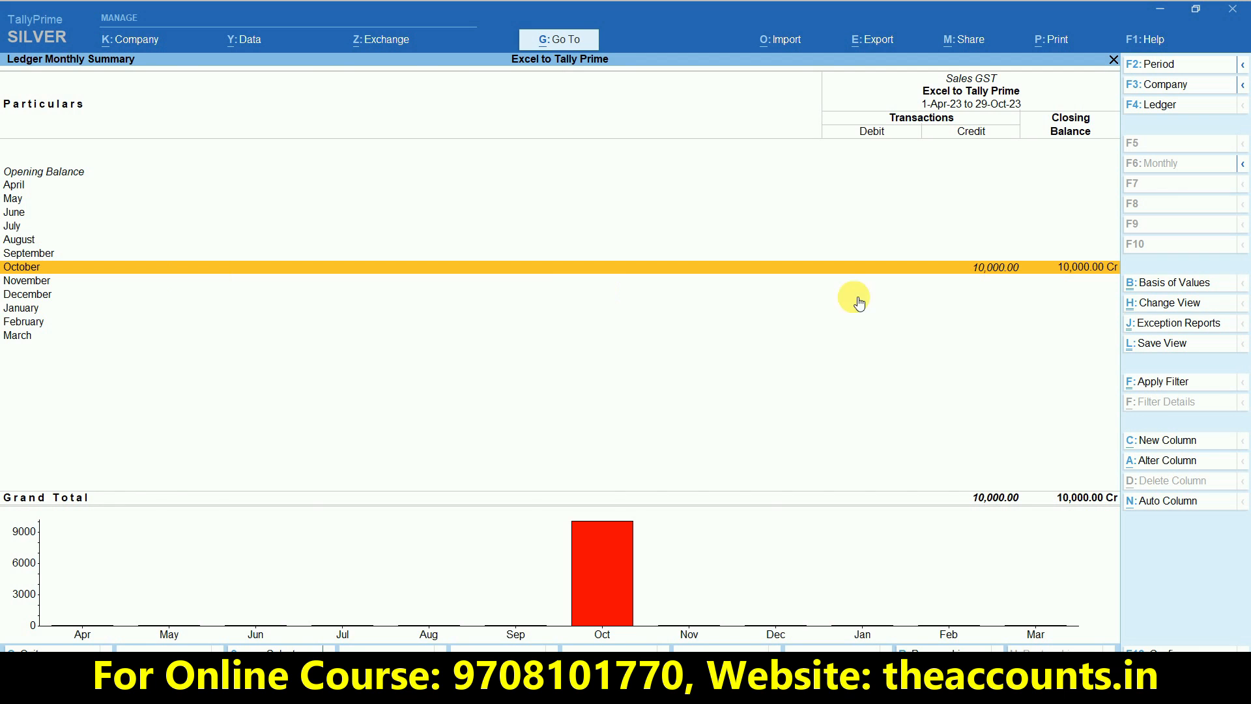
click(974, 267)
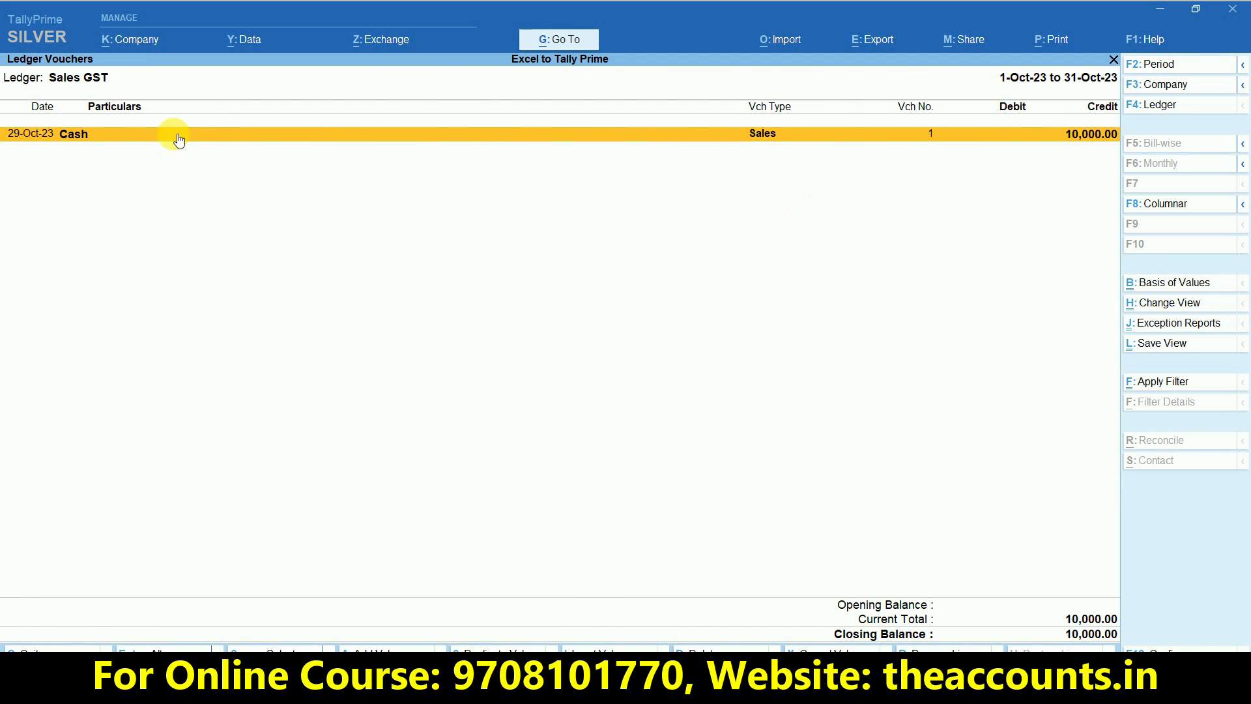
key(Return)
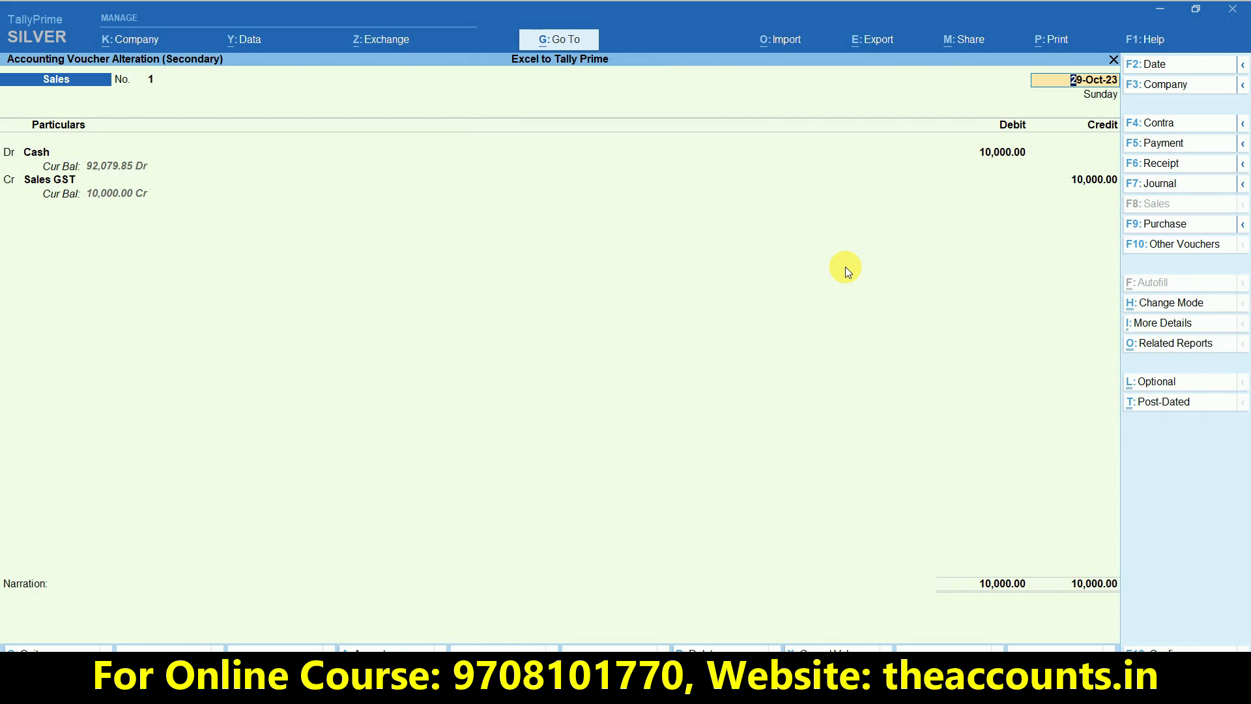
key(Escape)
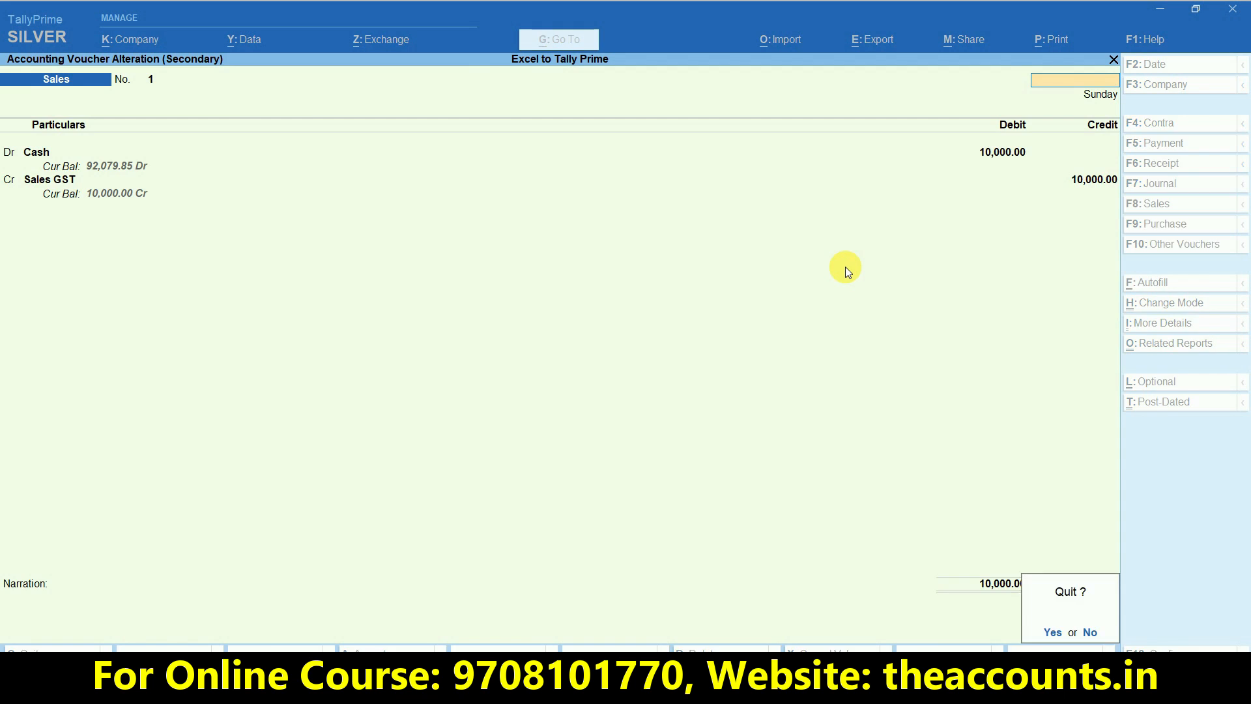
key(Return)
key(Escape)
key(Escape)
key(Escape)
key(Escape)
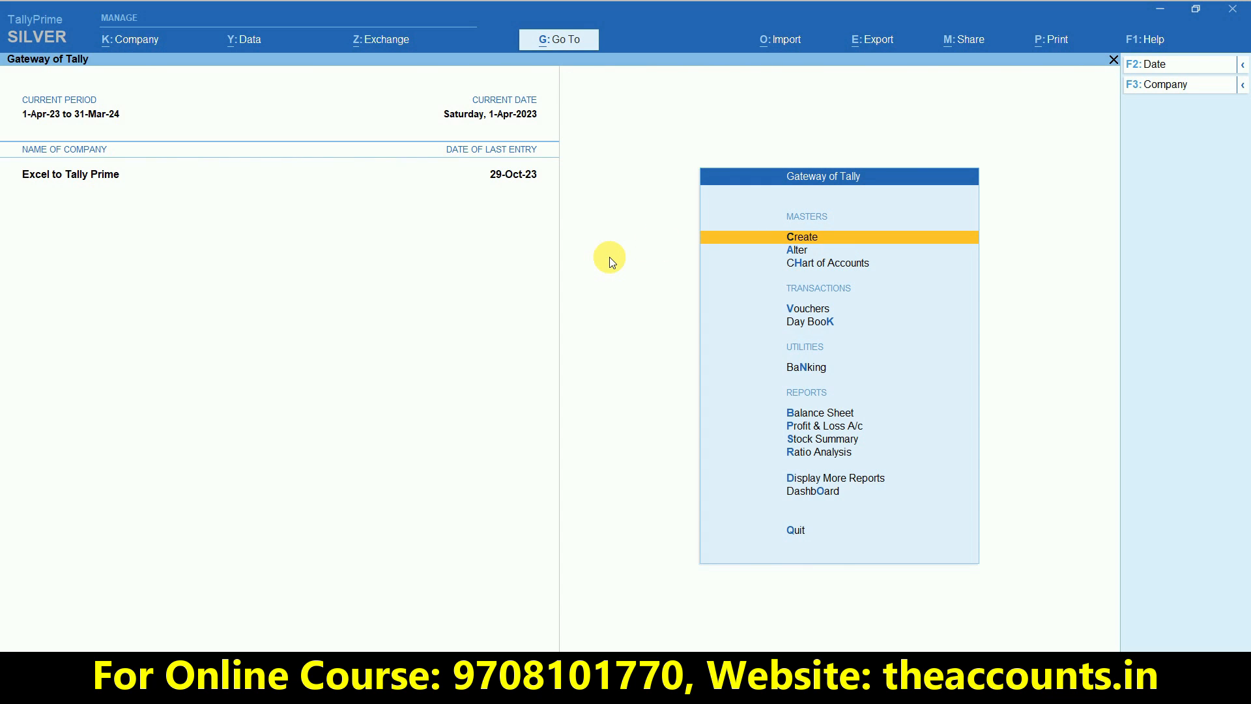
Step: Switch to the GST PRACTICAL SHEET workbook, look over its PURCHASE sheet, and return to TallyPrime
key(alt+Tab)
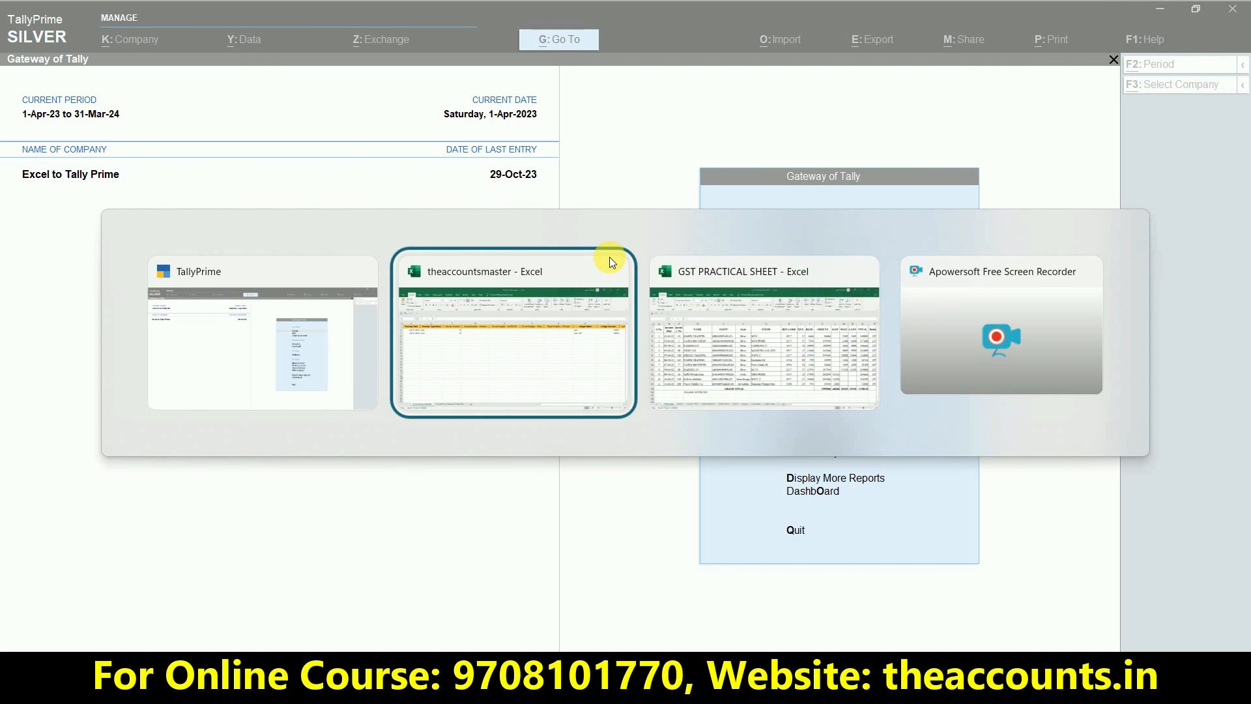
key(ctrl+Tab)
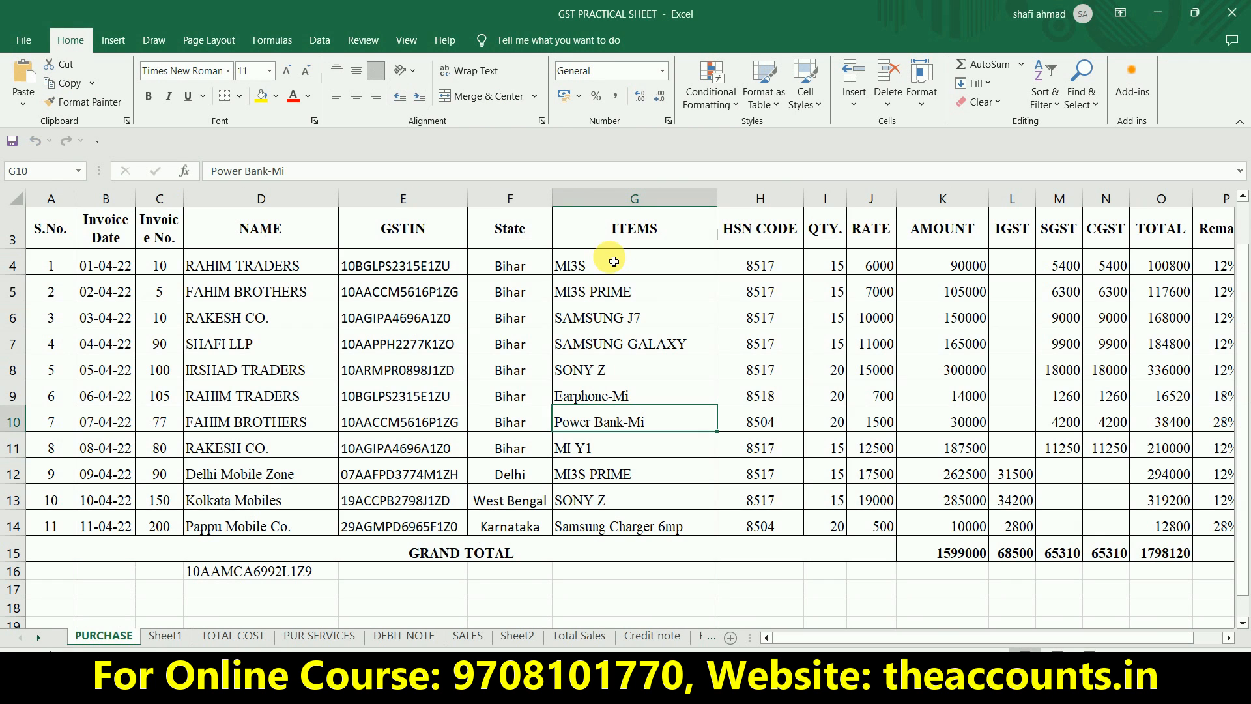
click(661, 346)
key(alt+Tab)
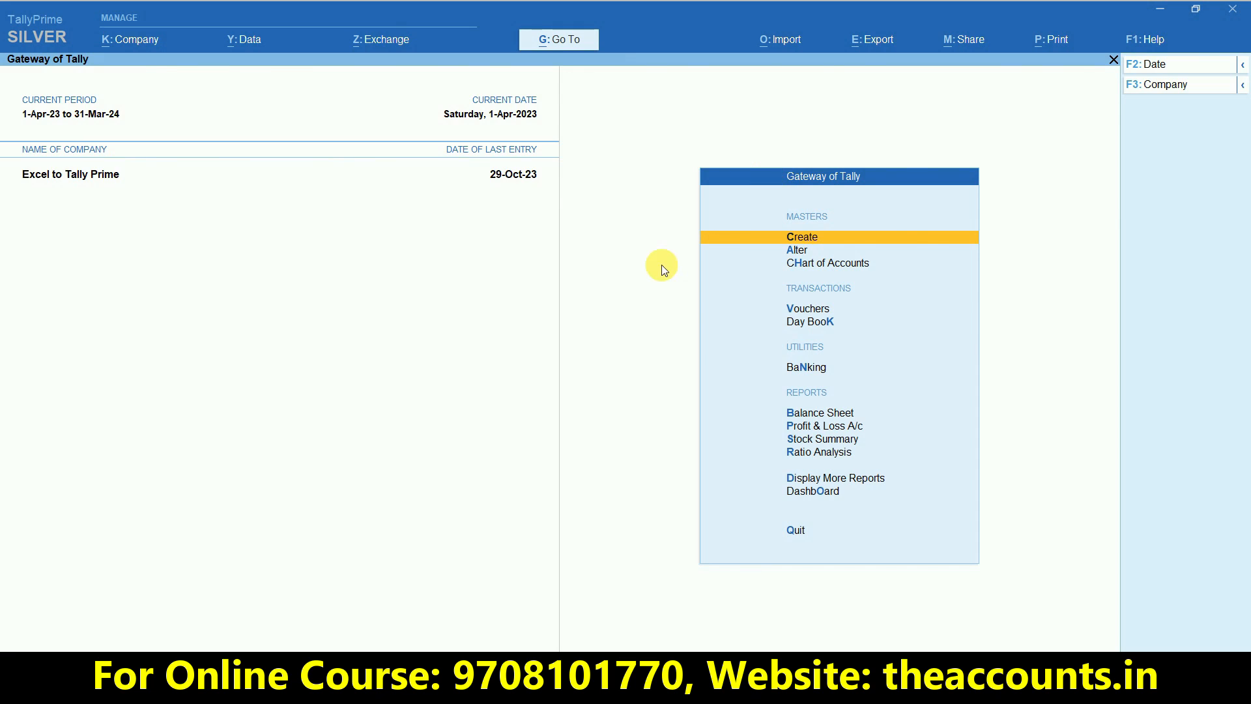
Step: Switch to the AccountingVouchers workbook and review the date, voucher type, number, party ledger and amount in row 2
key(alt+Tab)
key(Left)
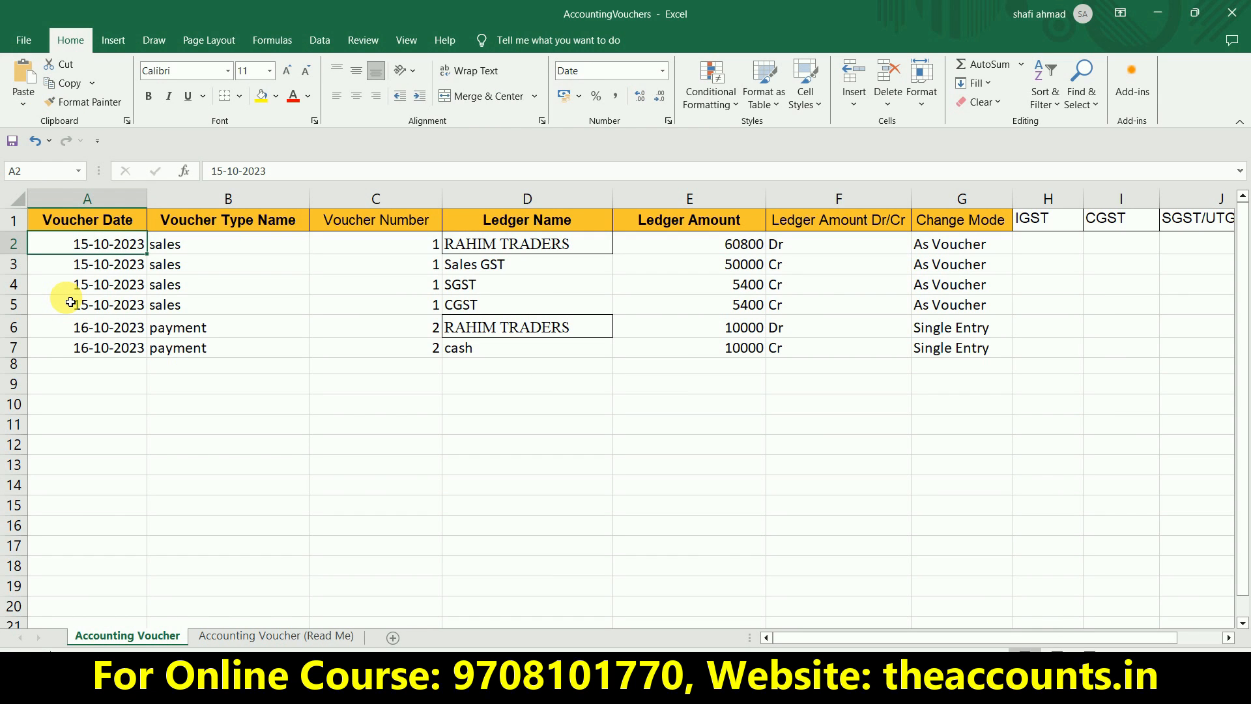
key(Right)
key(Right)
key(Right)
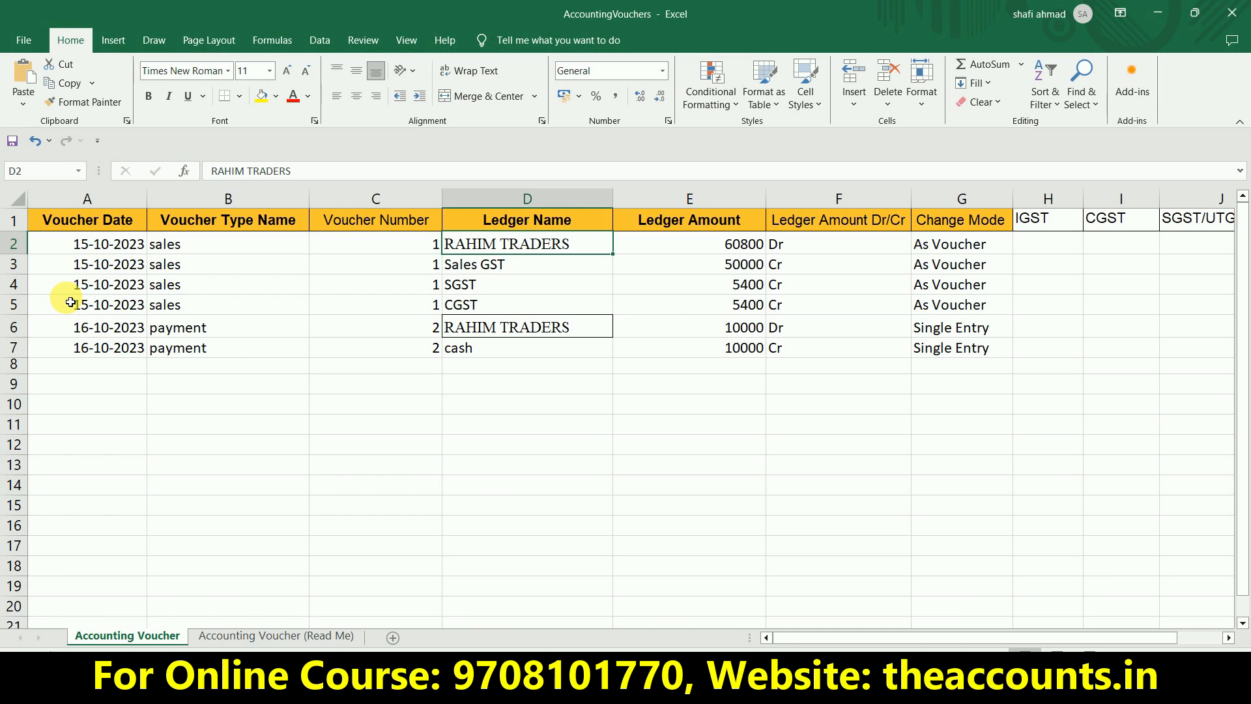
key(Right)
key(Left)
key(Left)
key(Right)
key(Right)
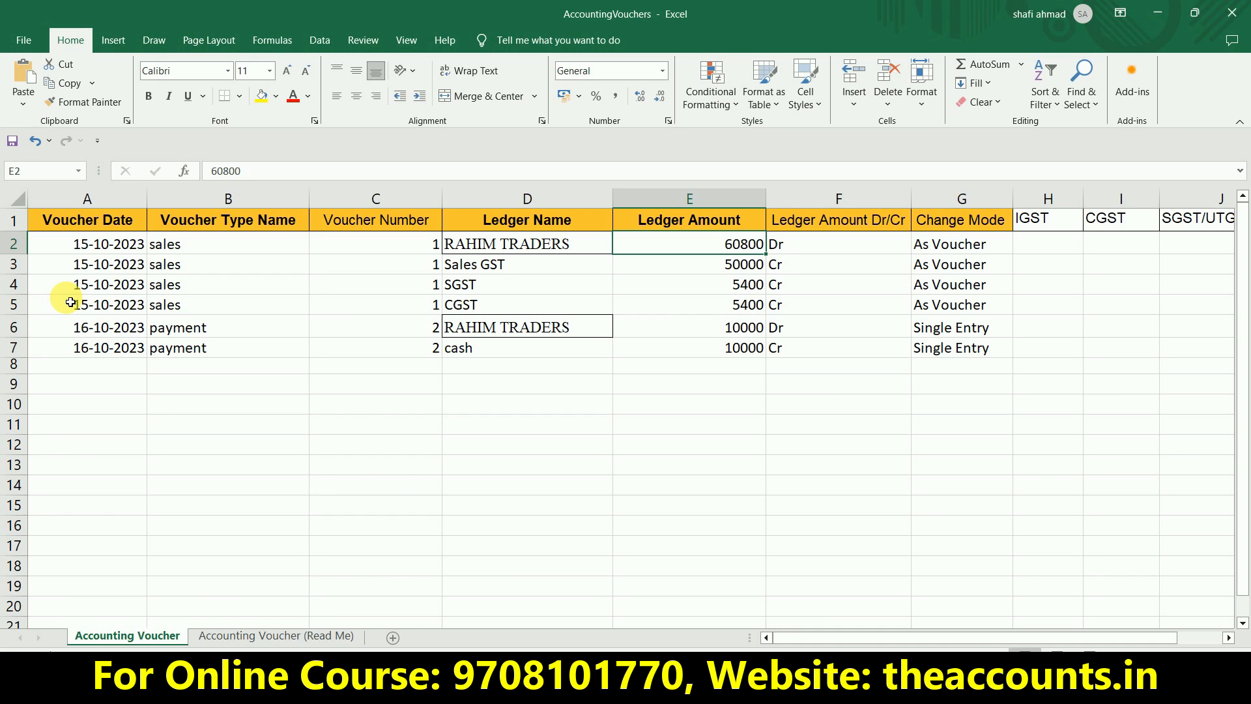
key(Left)
key(Left)
key(Right)
key(Right)
key(Right)
key(Left)
Step: Review the ledger names, amounts and Dr/Cr entries of the Sales GST, SGST and CGST rows
key(Down)
key(Left)
key(Left)
key(Left)
key(Right)
key(Right)
key(Right)
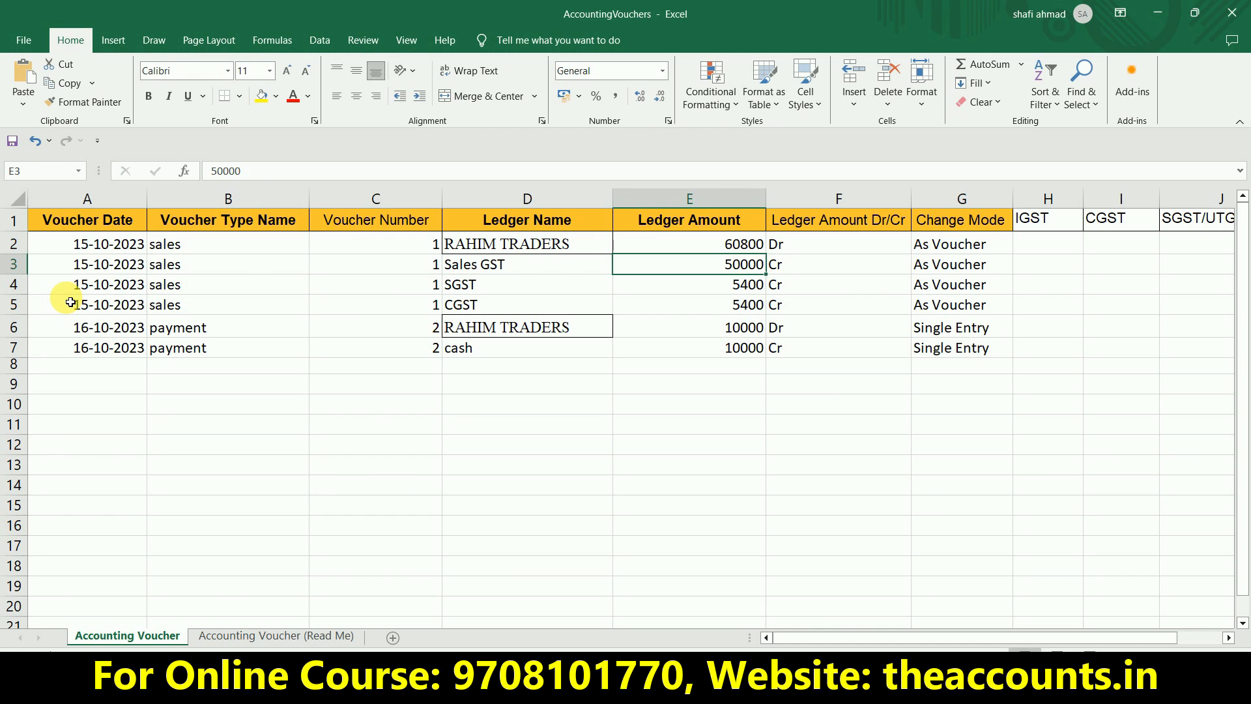
key(Left)
key(Down)
key(Right)
key(Left)
key(Down)
key(Right)
key(Right)
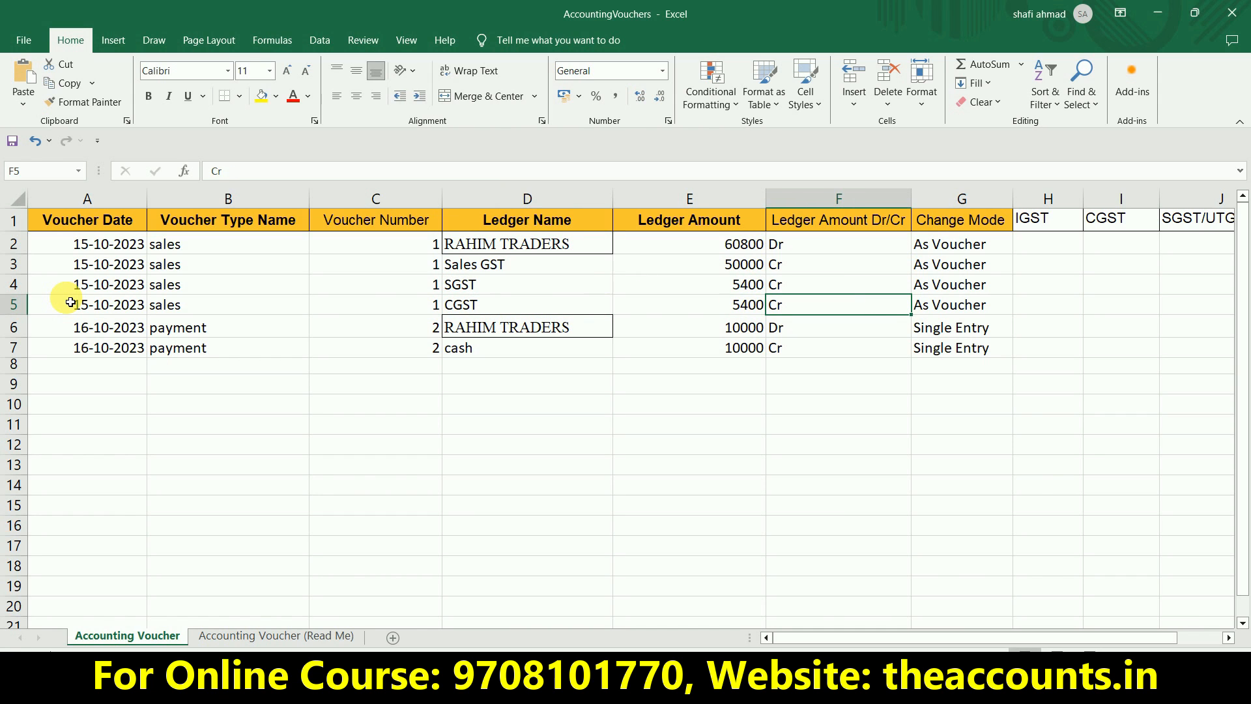
Step: Check the Change Mode values of the sales voucher in rows 2 to 5, and their voucher type names
key(Right)
key(Up)
key(Up)
key(Up)
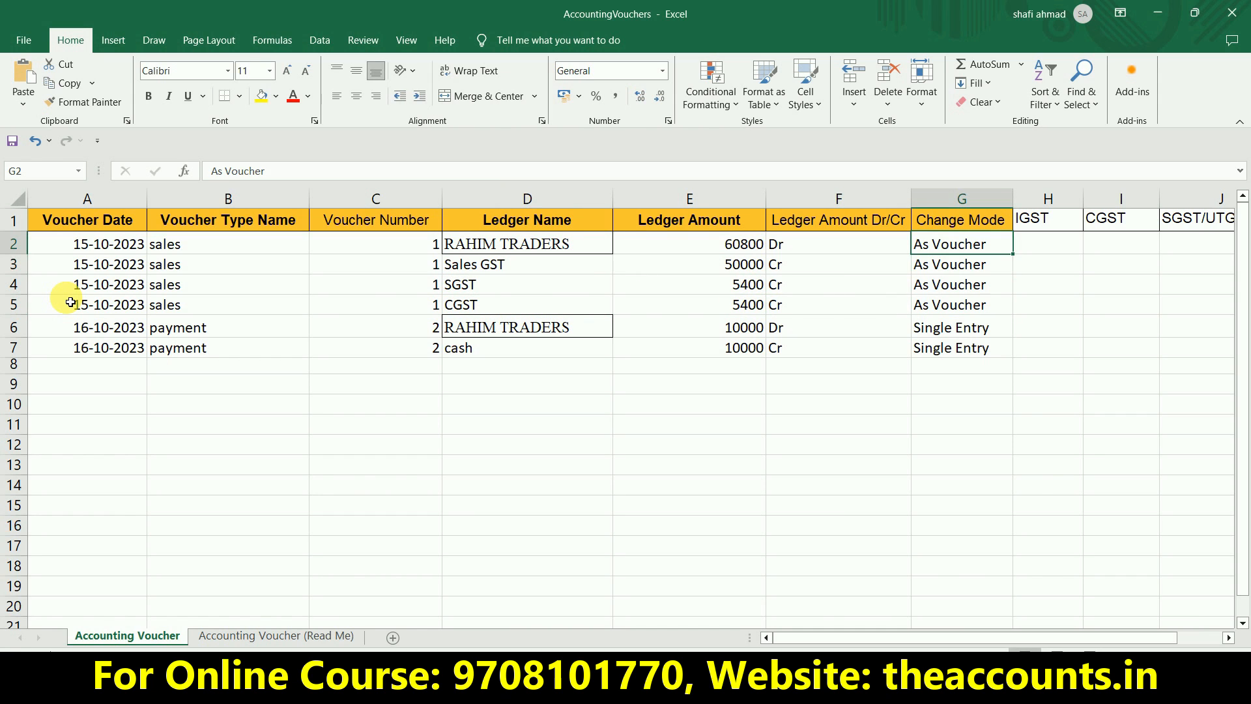
key(Left)
key(Left)
key(Left)
key(Left)
key(Left)
key(Left)
key(Right)
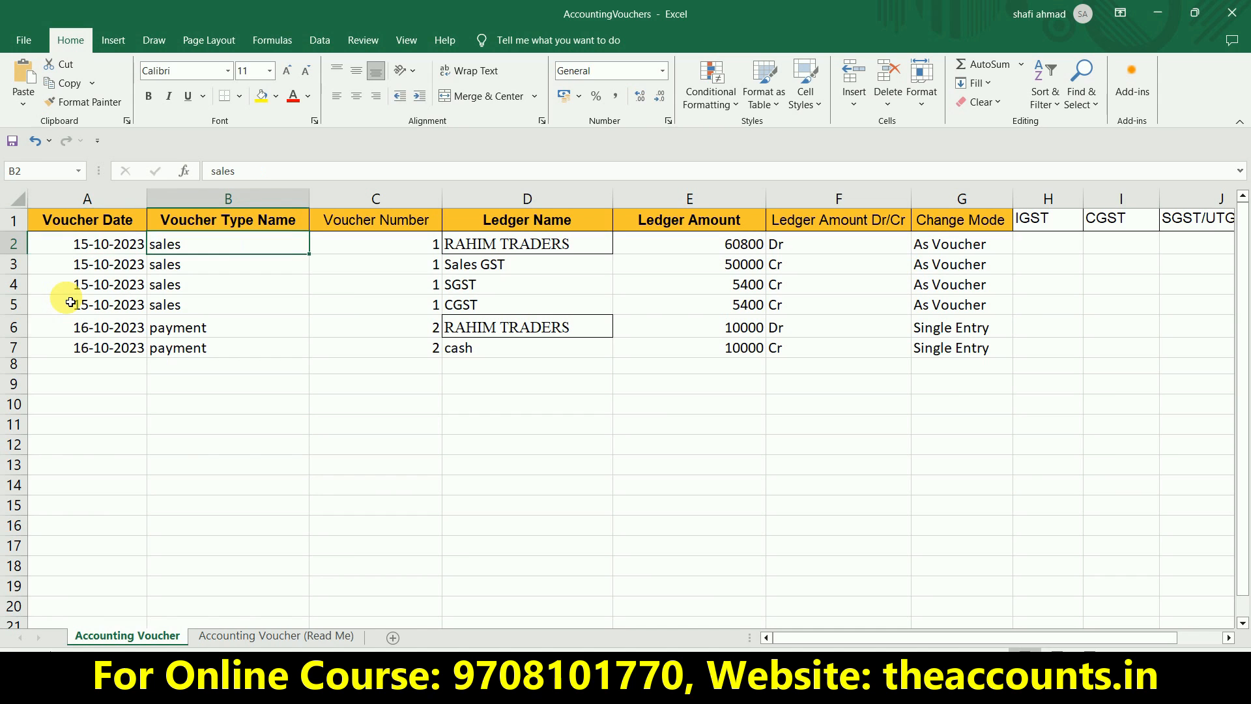
key(Down)
key(Down)
key(Down)
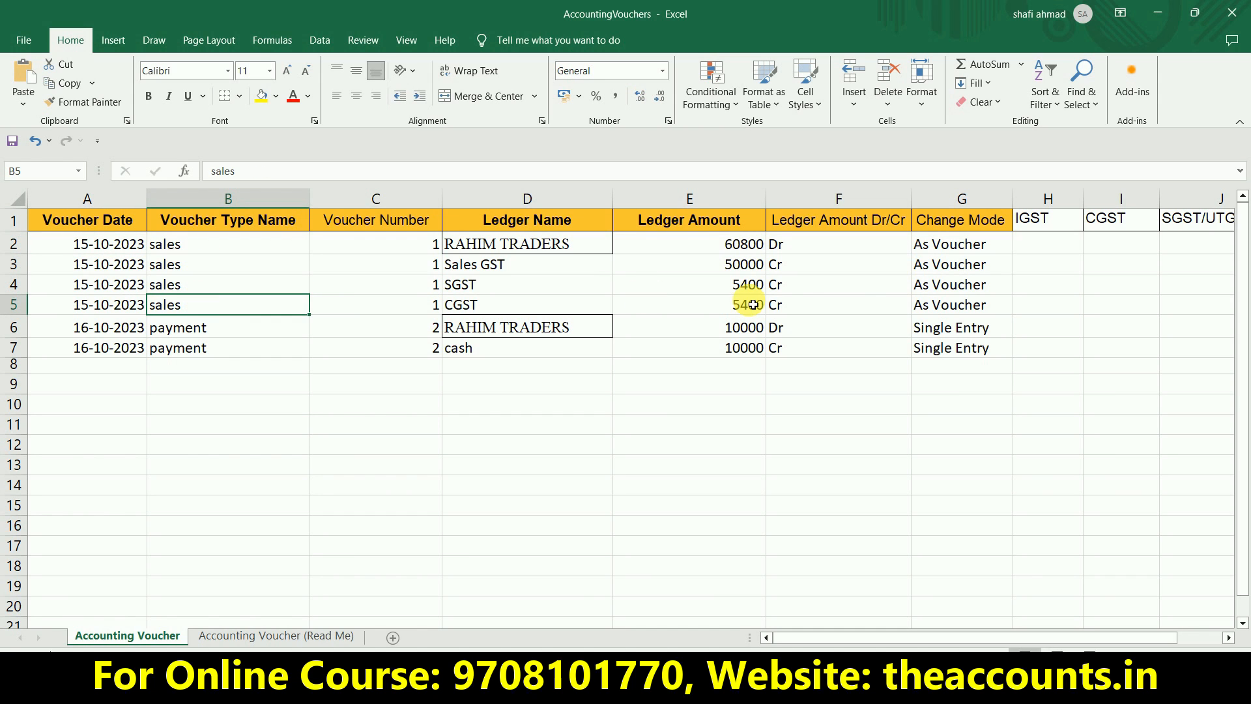
Step: Compare the sales voucher's Change Mode with the payment voucher's in row 6, then switch back to TallyPrime
click(954, 315)
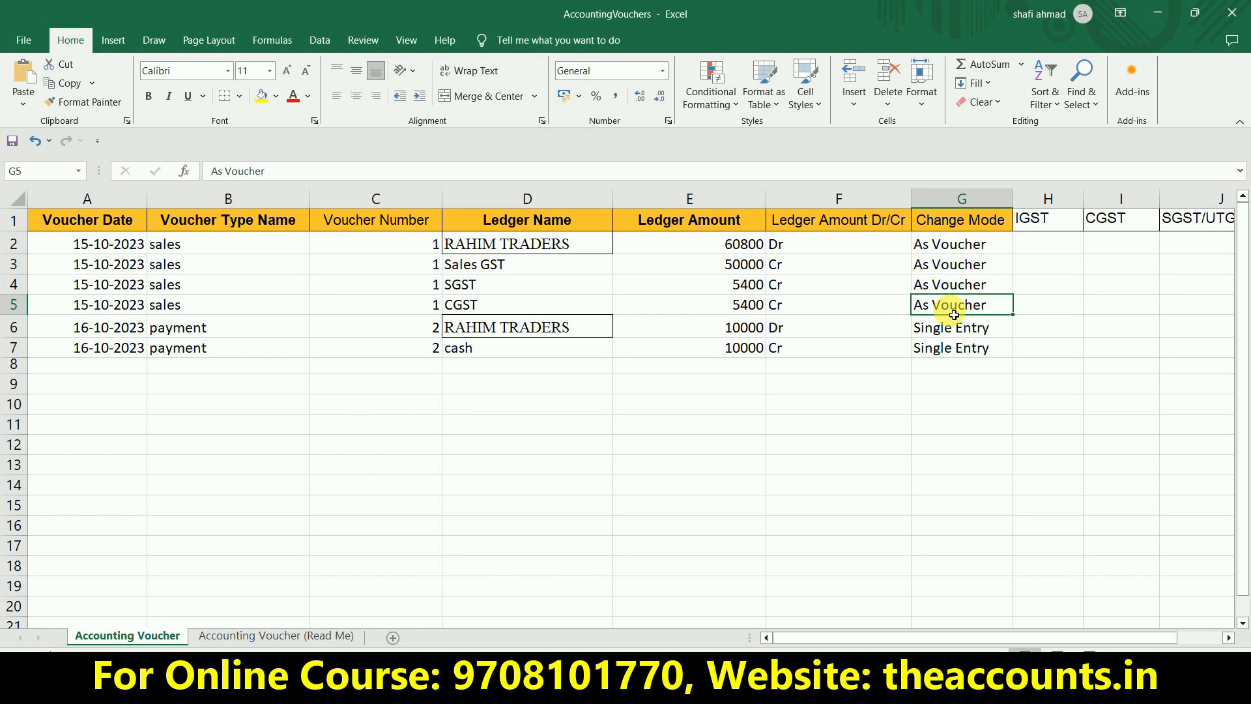
key(Down)
key(Left)
click(953, 427)
key(alt+Tab)
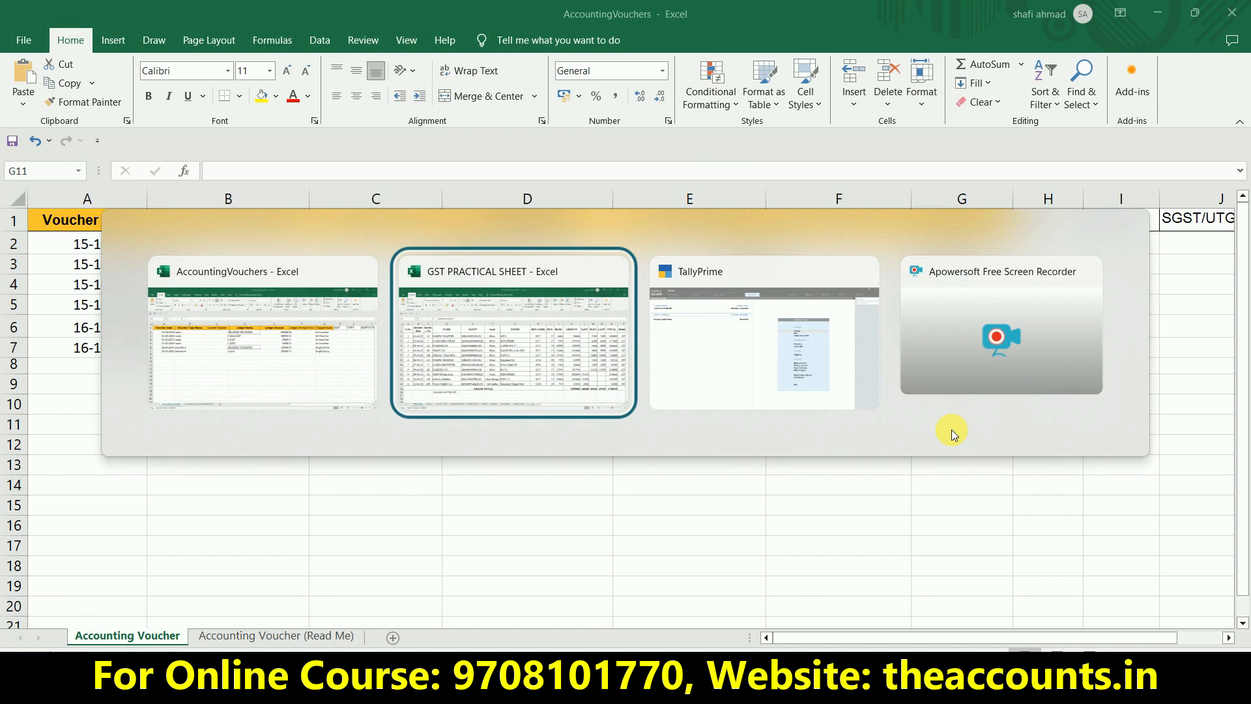
key(alt+Tab)
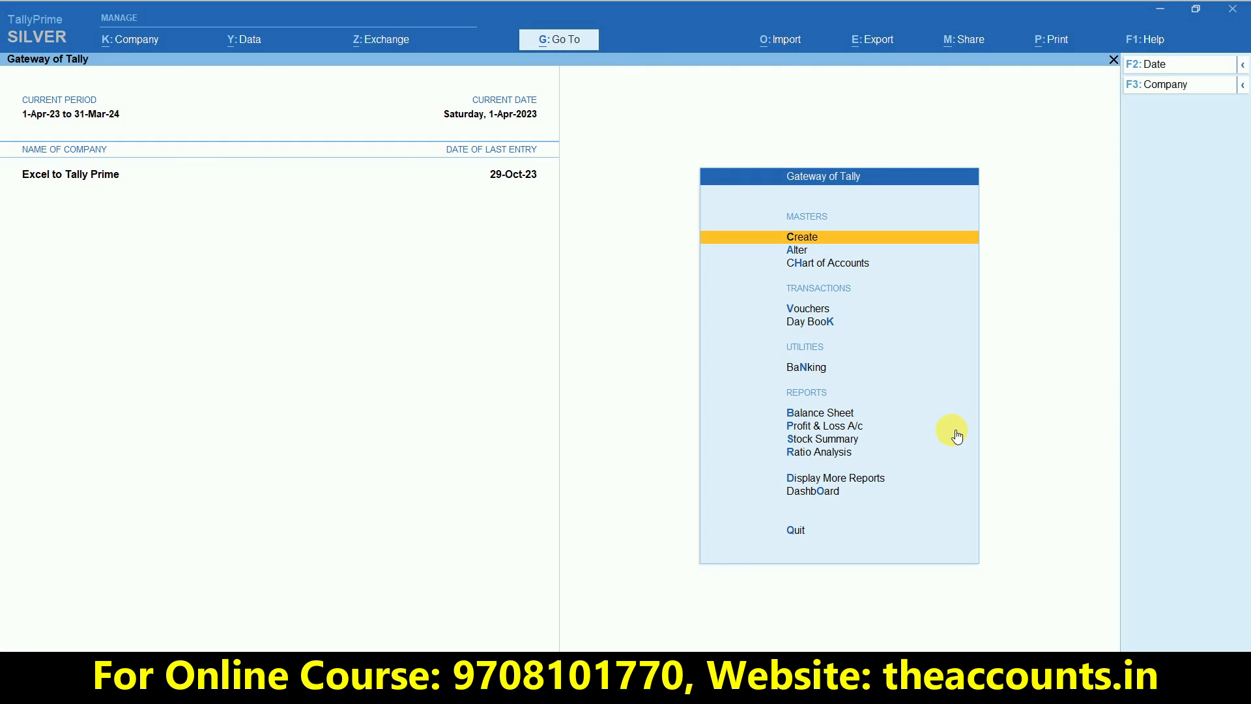
Step: Start an import of transactions and choose AccountingVouchers.xlsx as the file to import
click(784, 53)
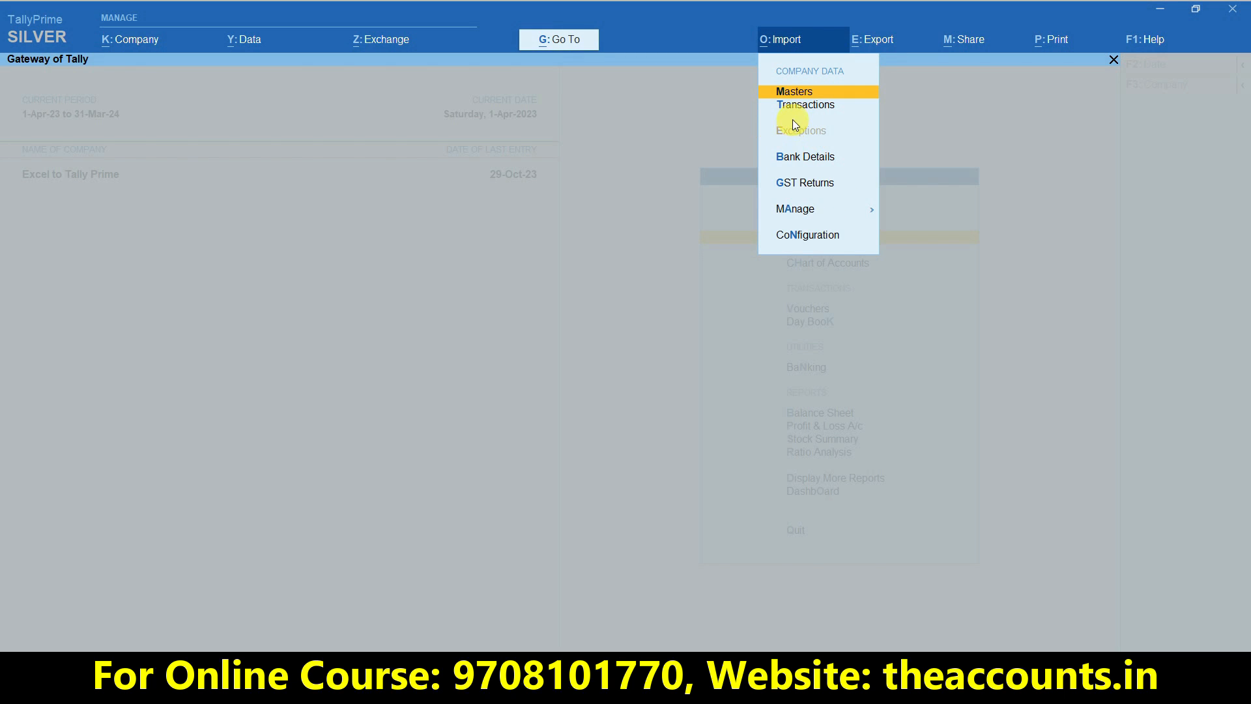
click(807, 105)
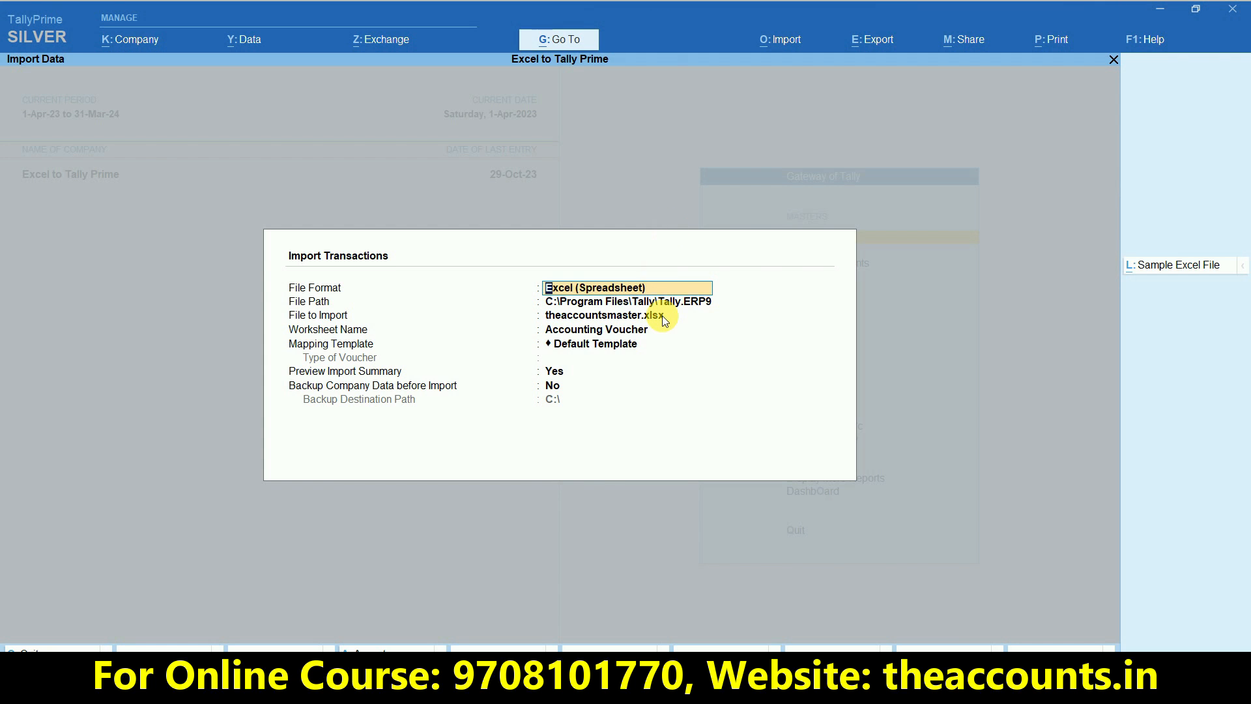
click(662, 316)
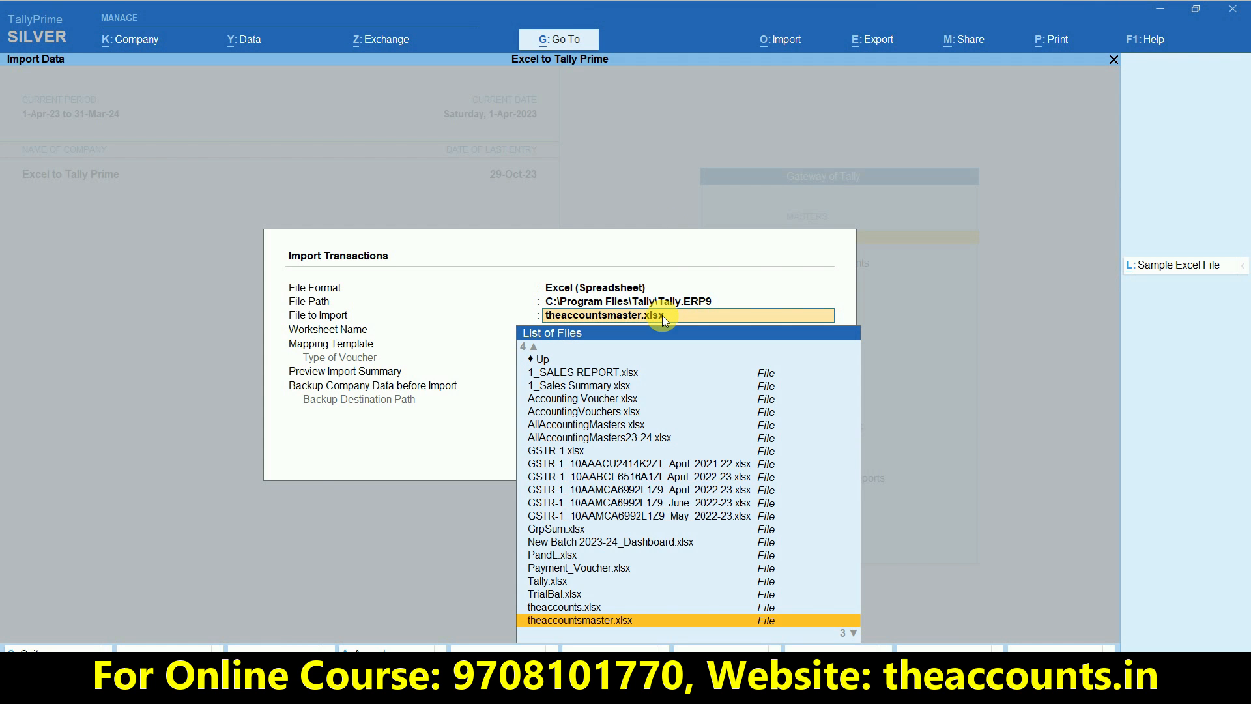
text(acou)
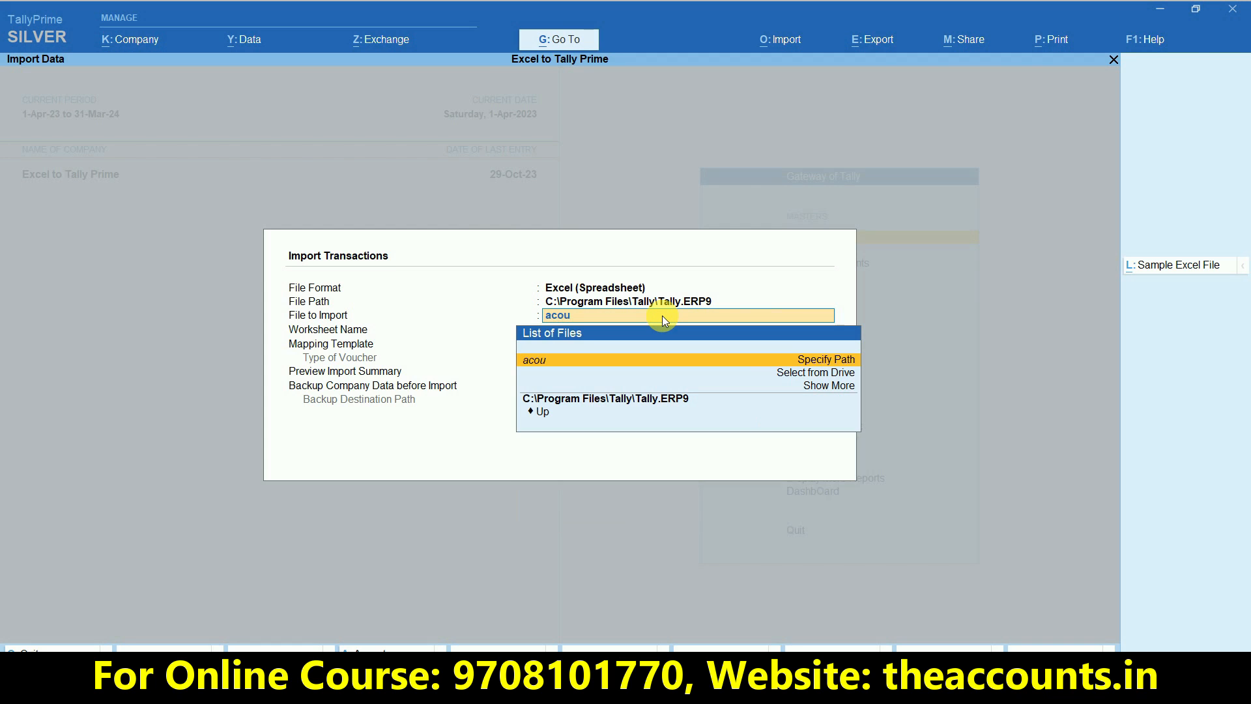
key(BackSpace)
key(BackSpace)
key(BackSpace)
text(ccou)
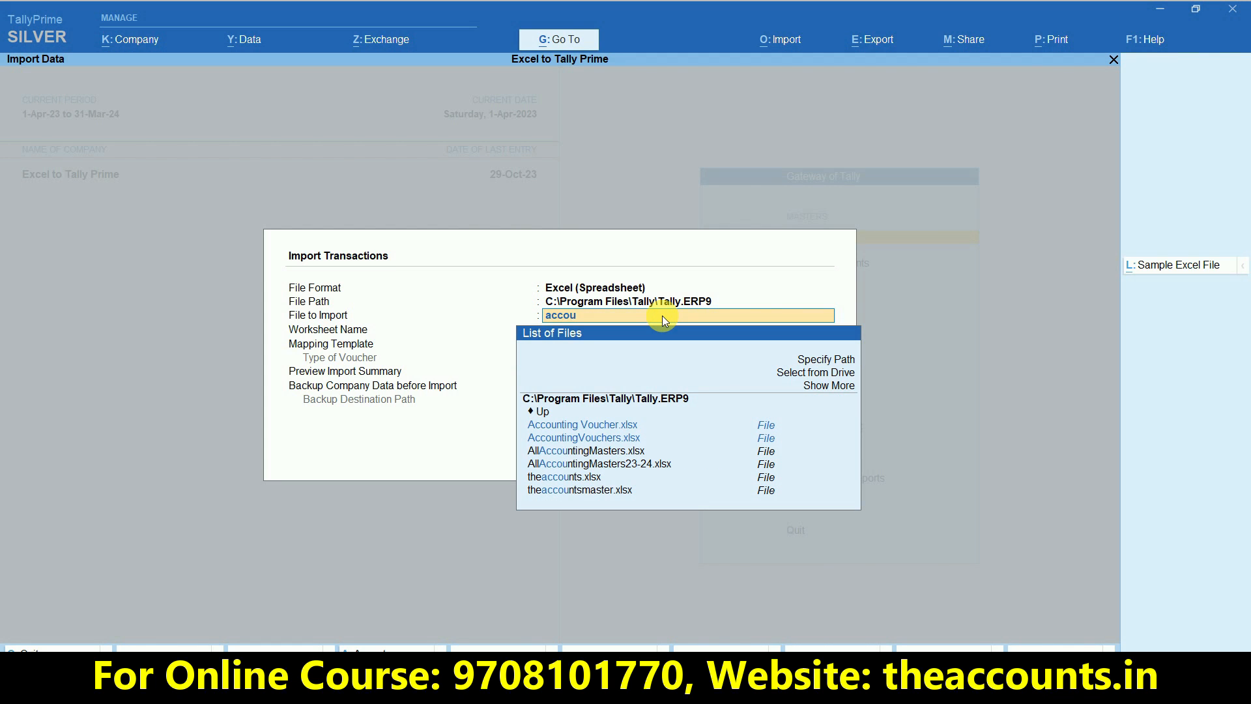
click(596, 438)
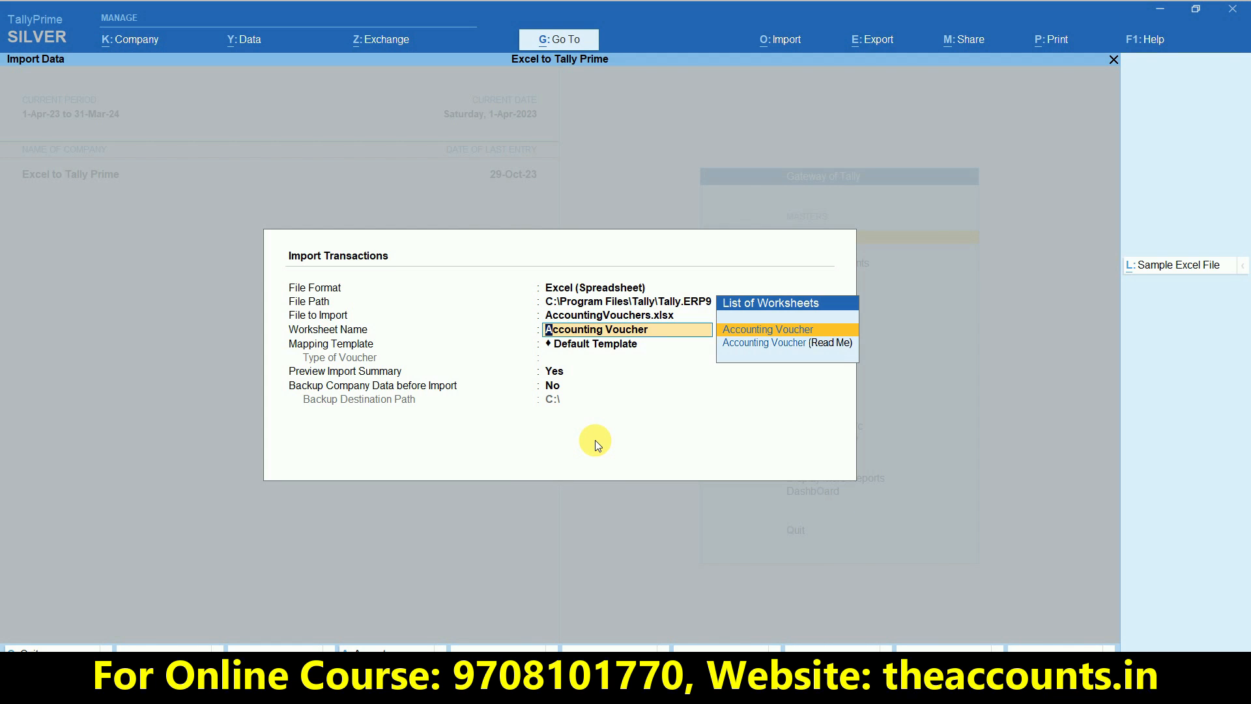
Step: Accept the Accounting Voucher worksheet with the Default Template, preview the sales and payment vouchers, and import them
key(Return)
key(Return)
key(Return)
key(Return)
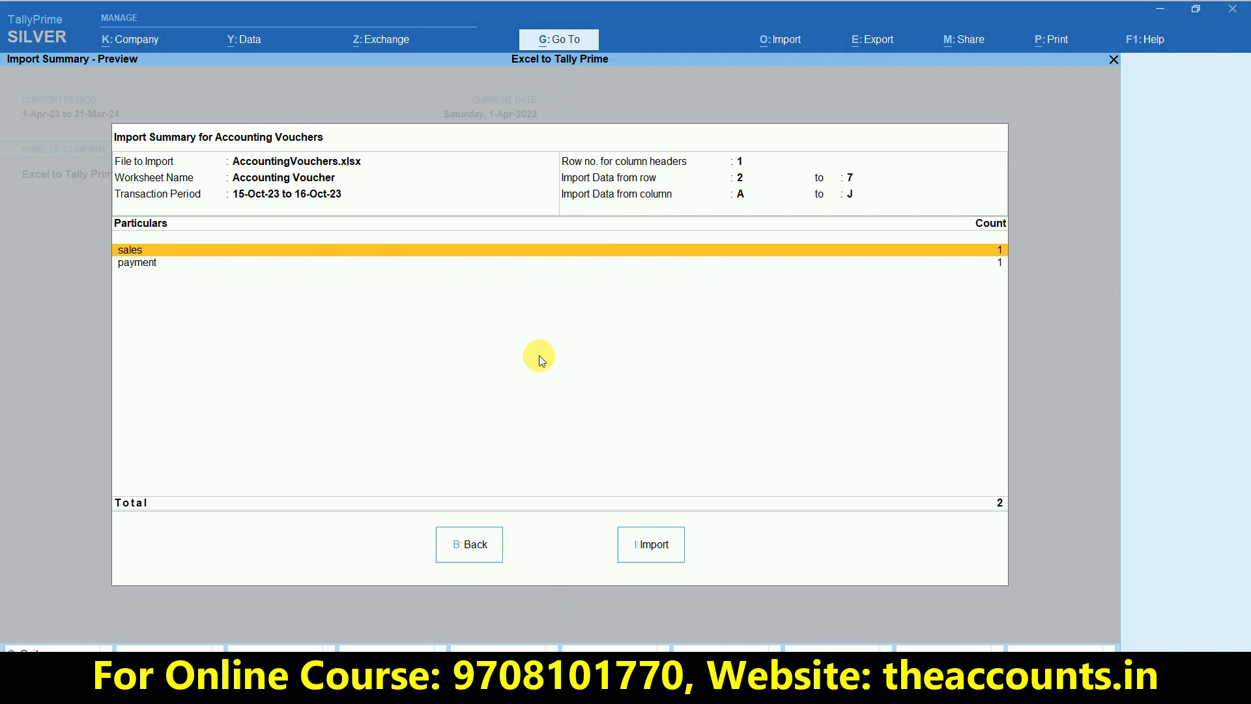
click(150, 264)
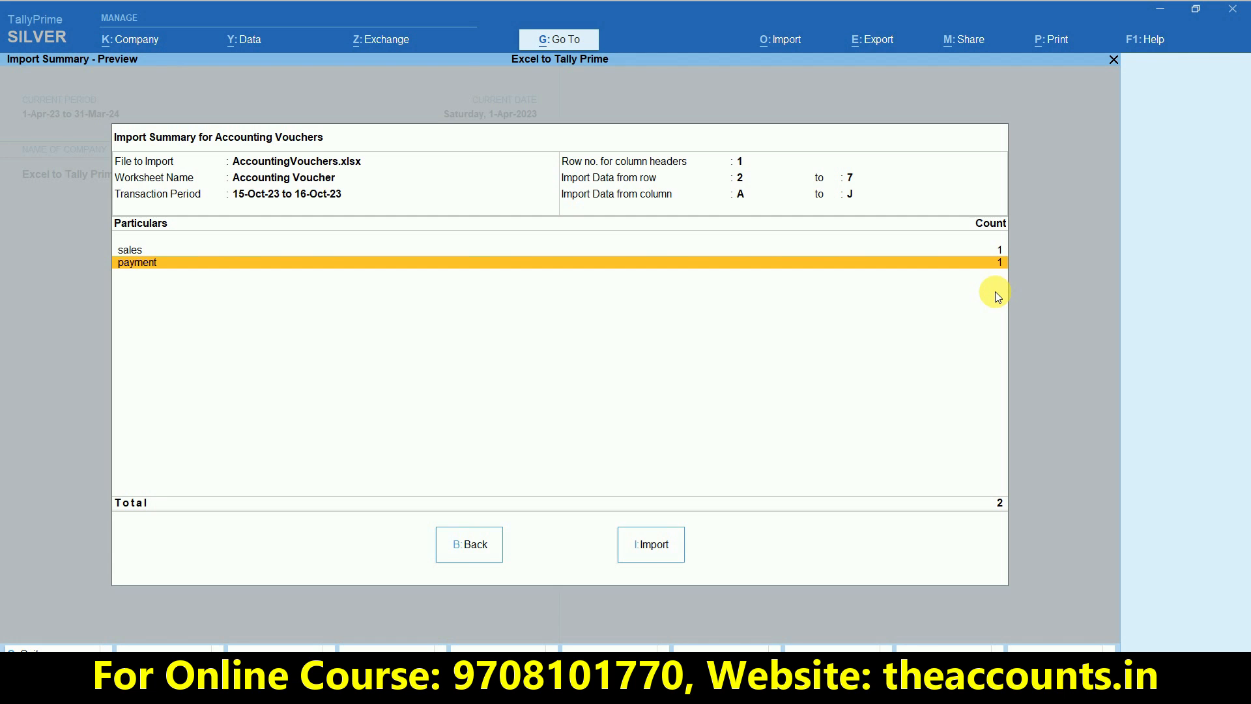
click(647, 552)
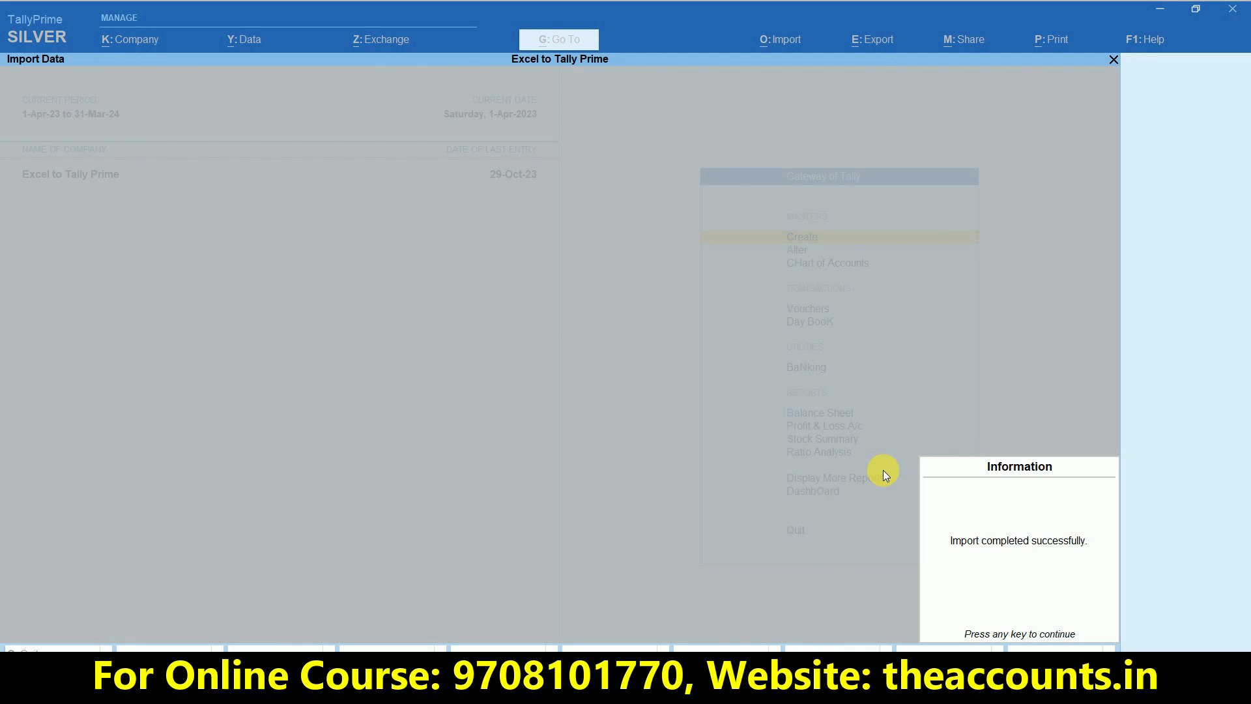
key(Return)
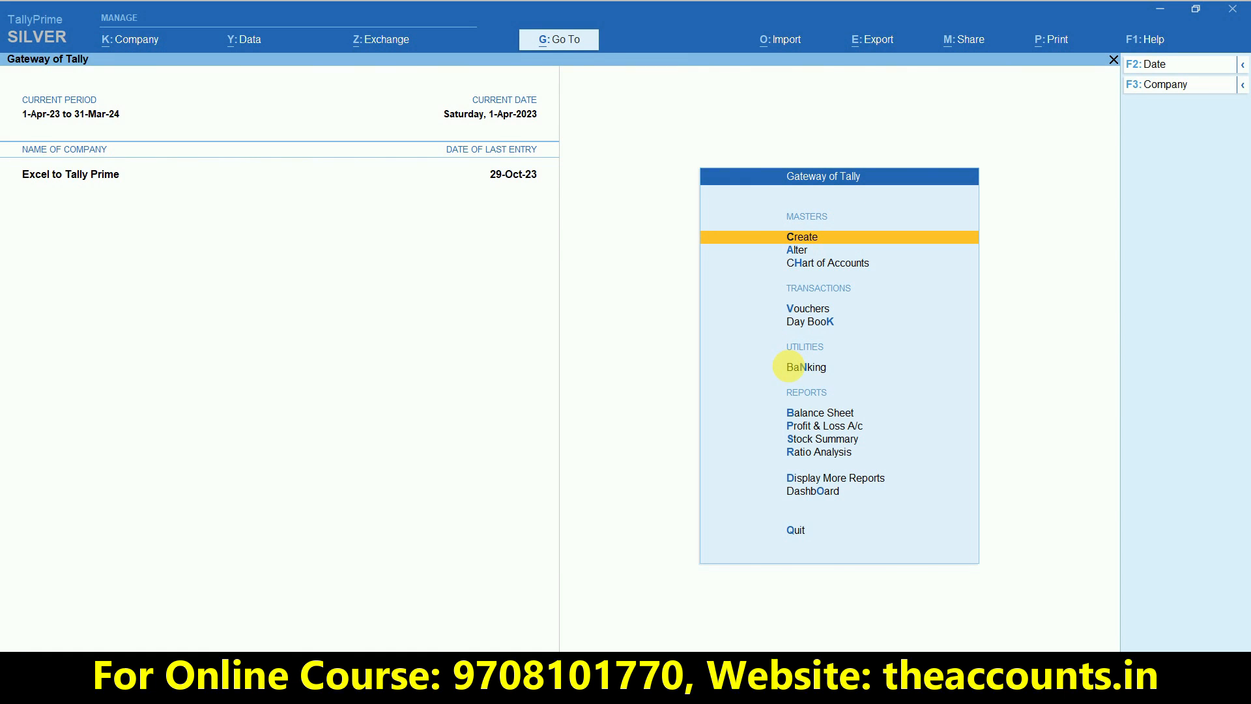
Step: Show the Profit & Loss A/c in detail and drill down to the Sales GST ledger's monthly summary
key(p)
key(alt+F5)
key(Right)
key(Down)
key(Down)
key(Up)
key(Up)
key(Down)
key(Return)
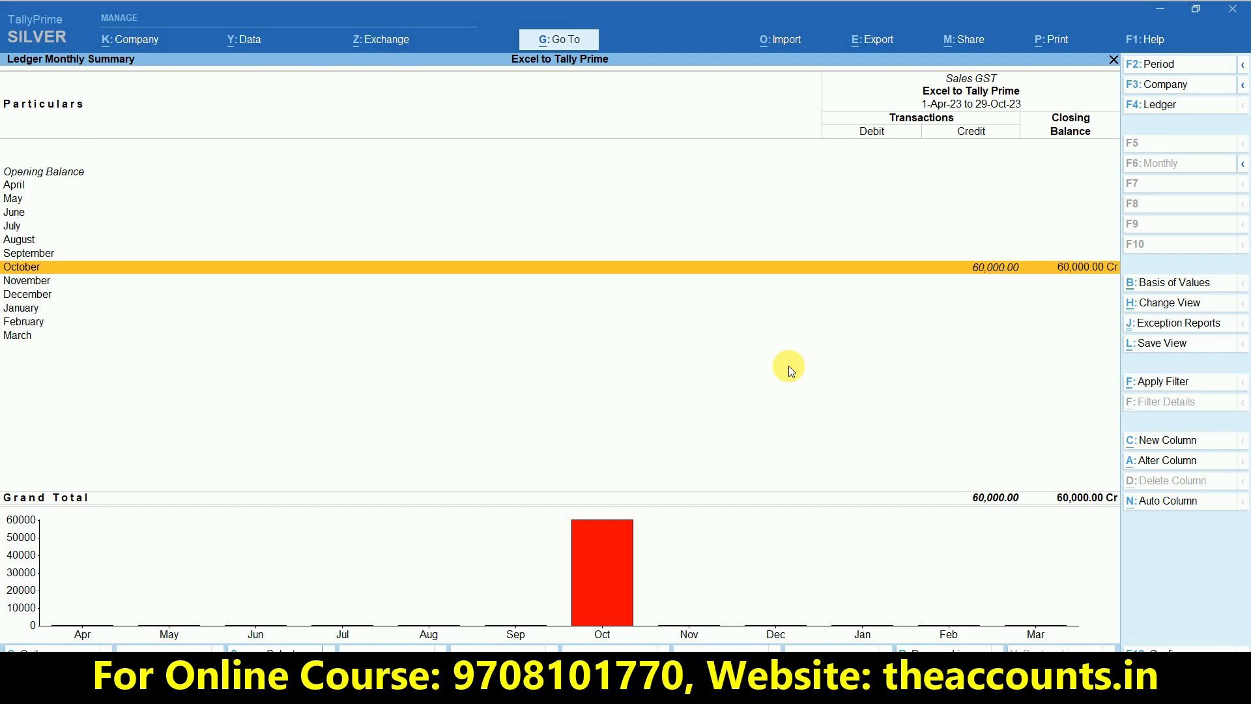
Step: Review the October vouchers of the Sales GST ledger, then return to the Gateway of Tally
key(Return)
key(Down)
key(Up)
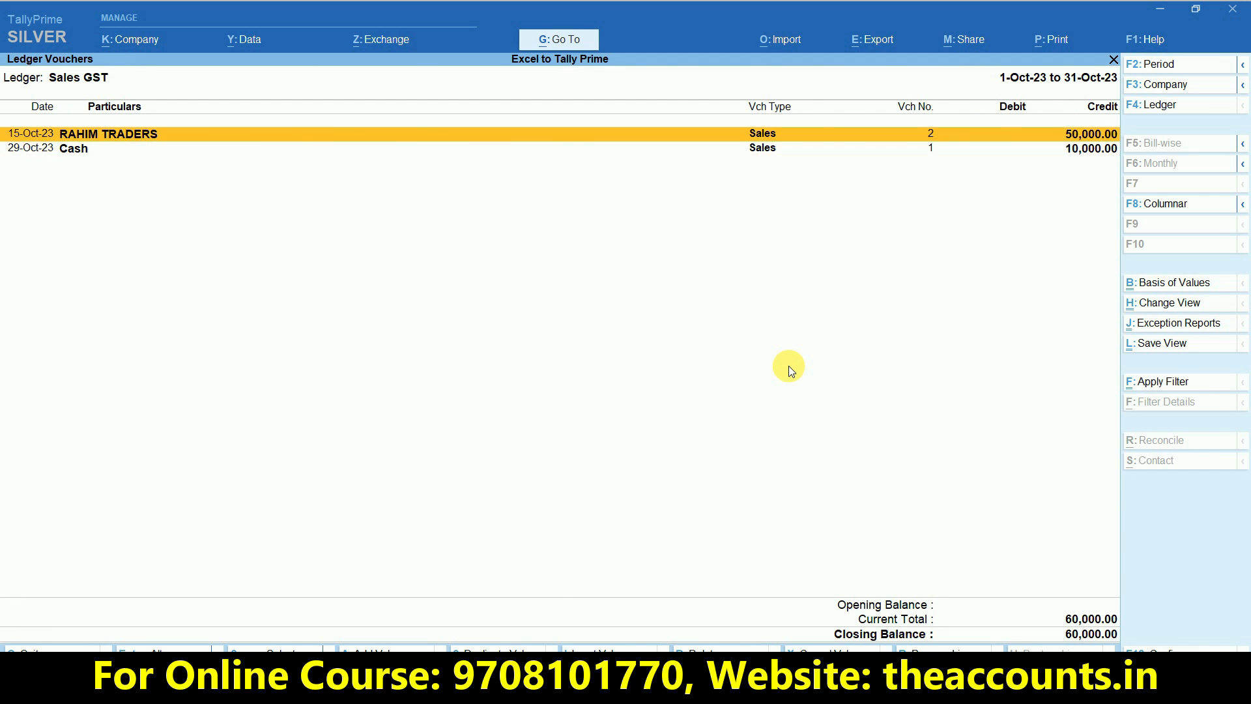
key(Down)
key(Up)
key(Escape)
key(Escape)
key(Escape)
key(Escape)
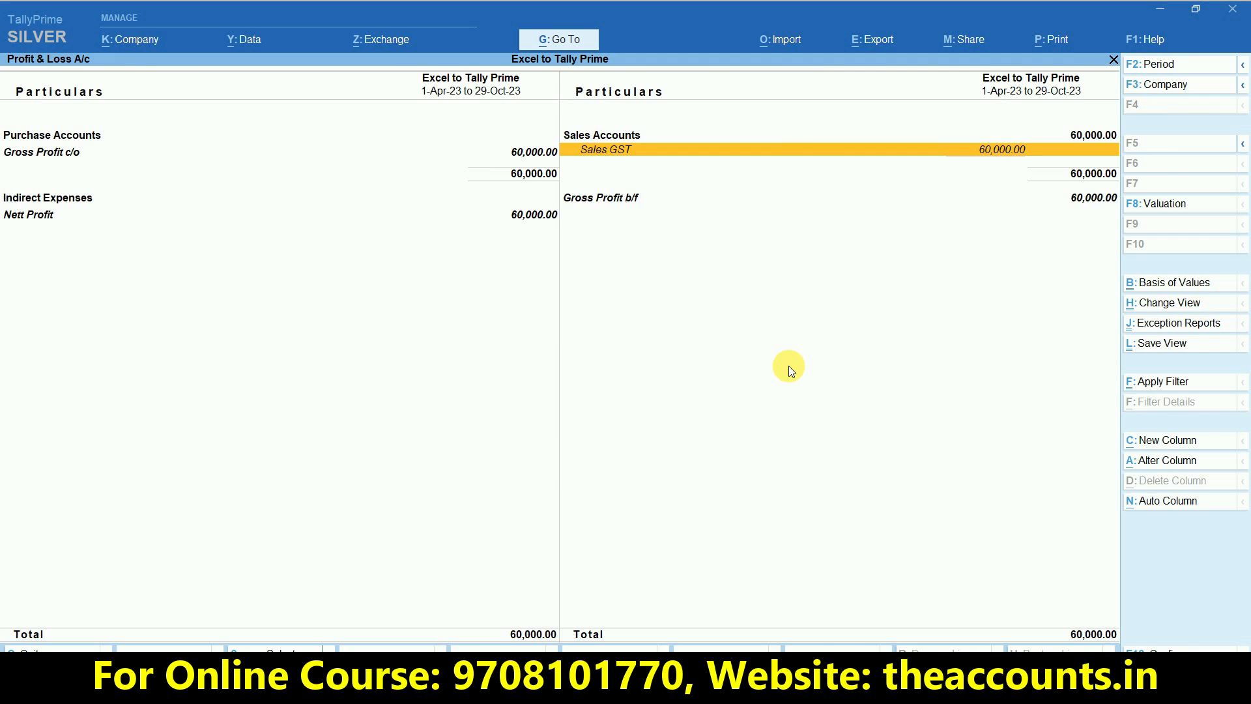
key(Escape)
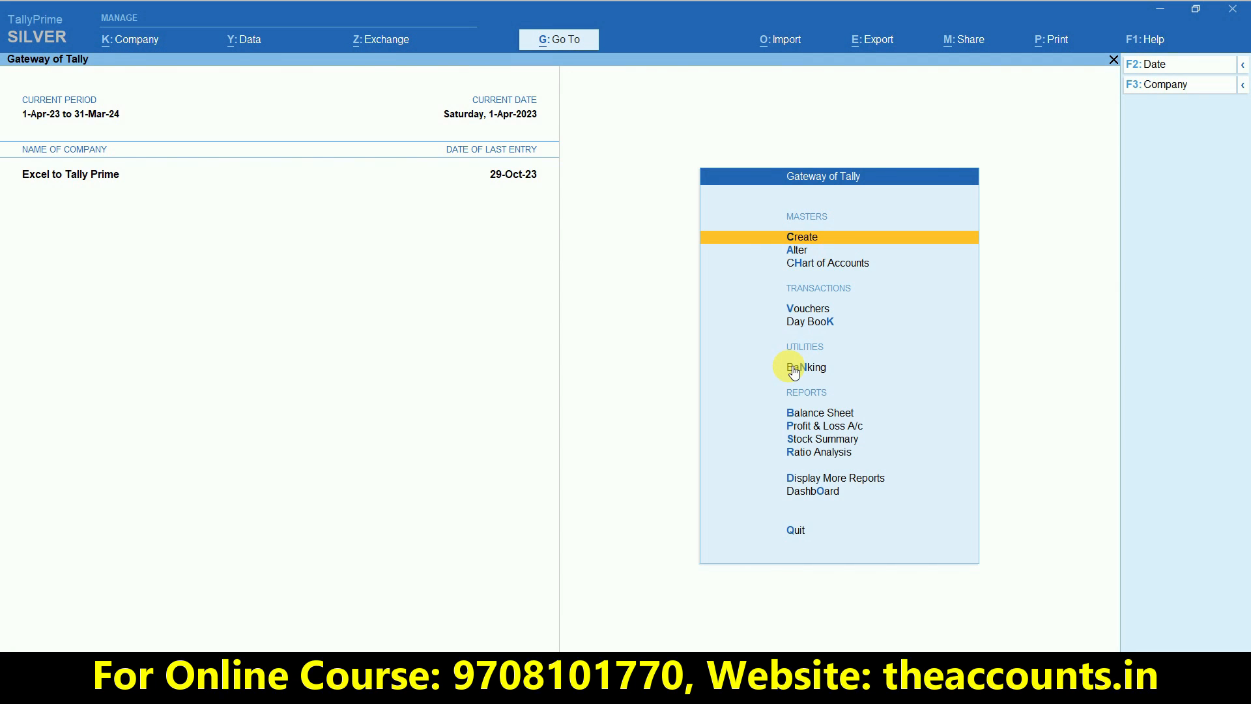
Step: Display the RAHIM TRADERS ledger for 1-Apr-23 to 29-Oct-23 and check the party, sales, SGST and CGST entries of its 15-Oct-23 sales voucher
text(dalRahim)
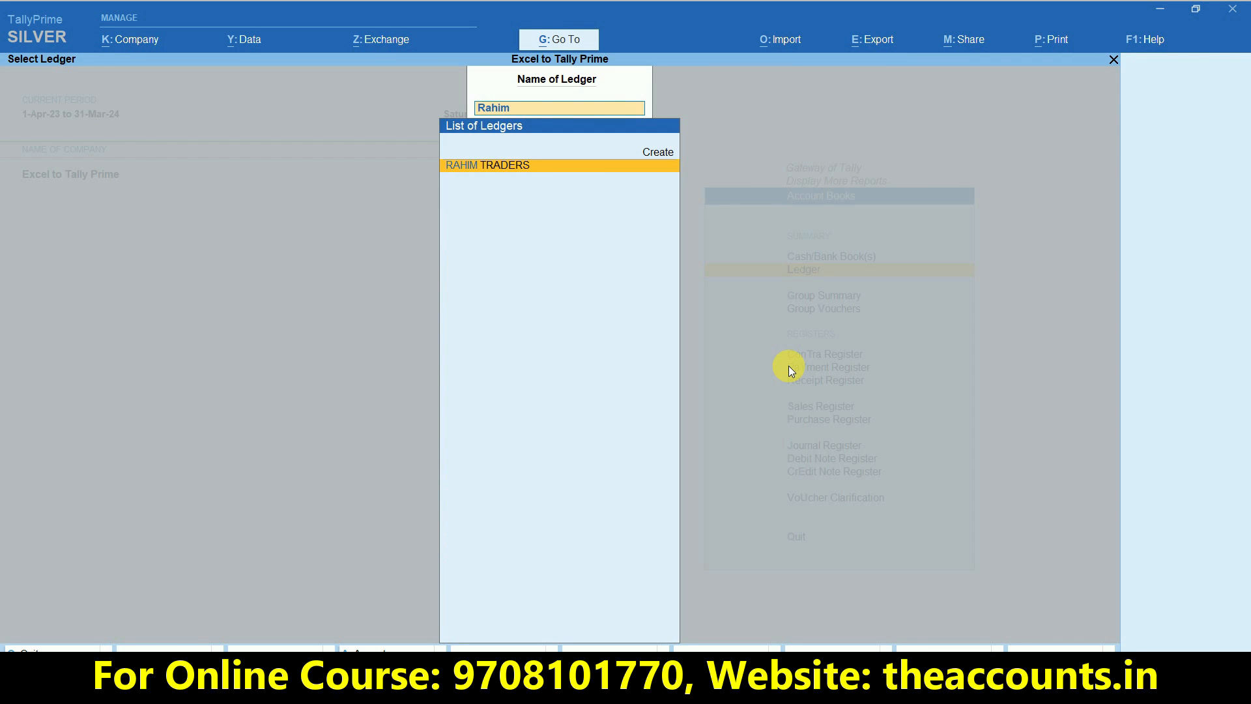
key(Return)
key(F2)
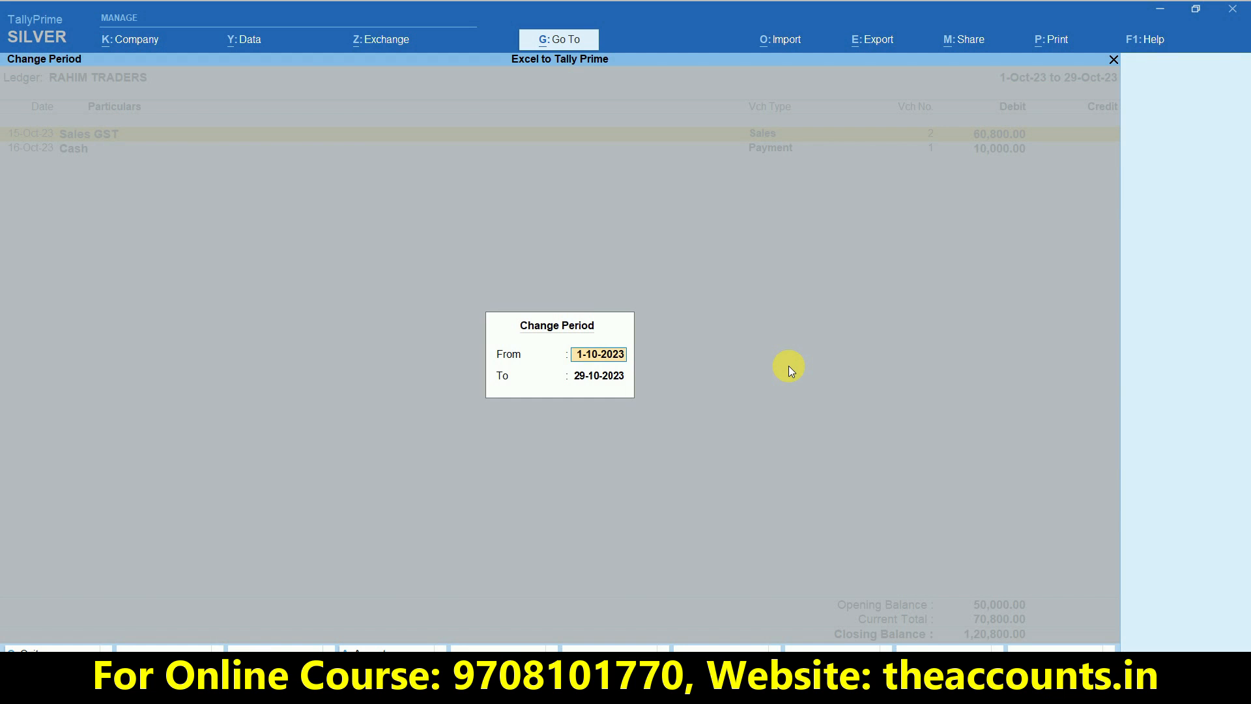
key(BackSpace)
key(Return)
key(Return)
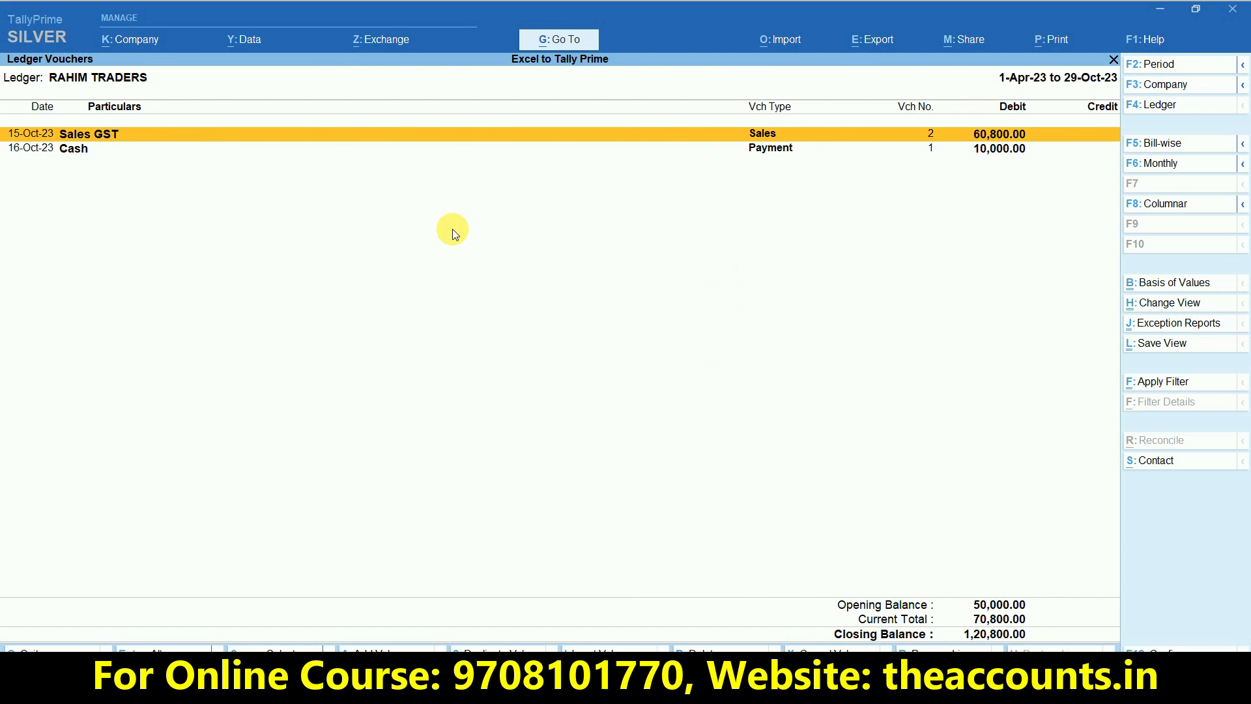
click(988, 138)
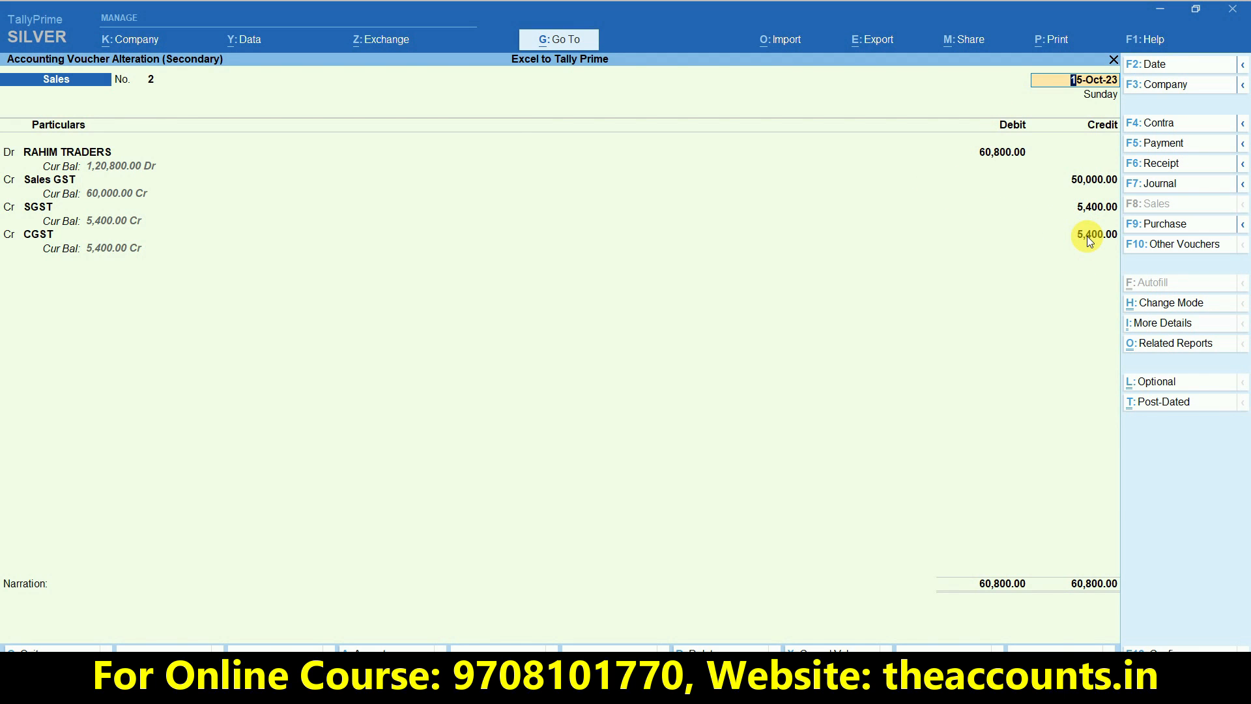
key(ctrl+a)
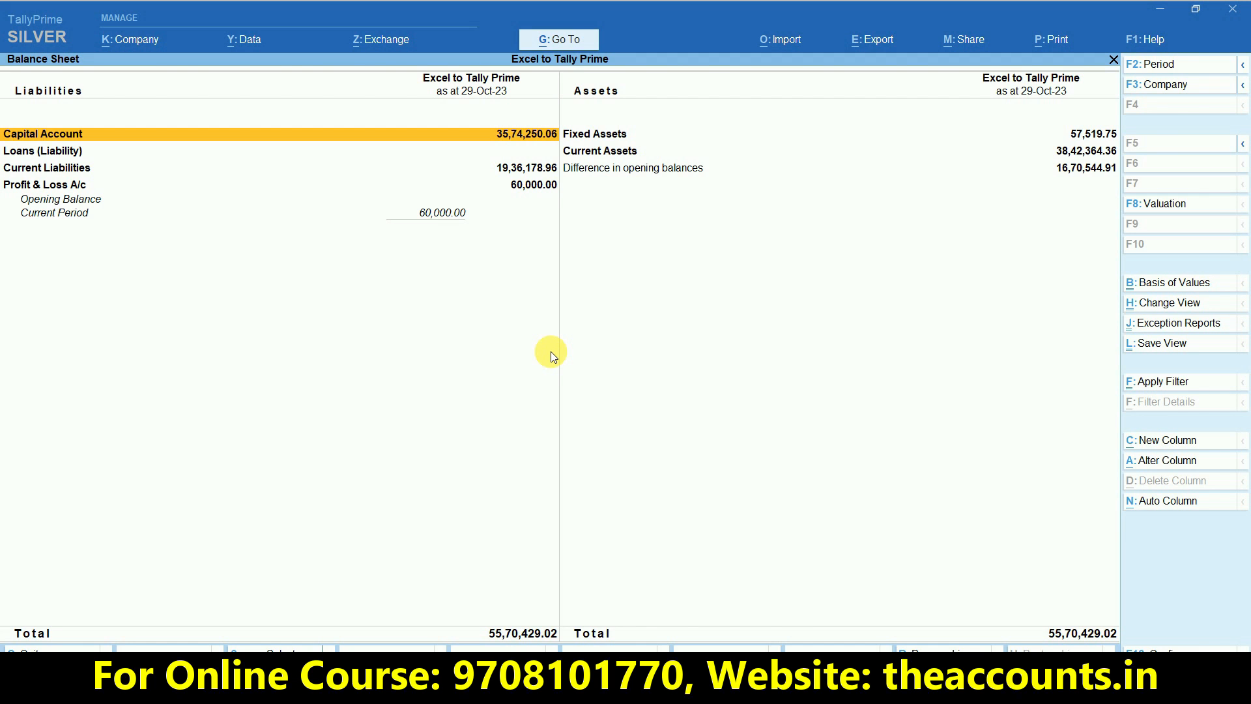
Step: Switch to the AccountingVouchers workbook in Excel and check the payment voucher's ledger amount in row 6
key(alt+Tab)
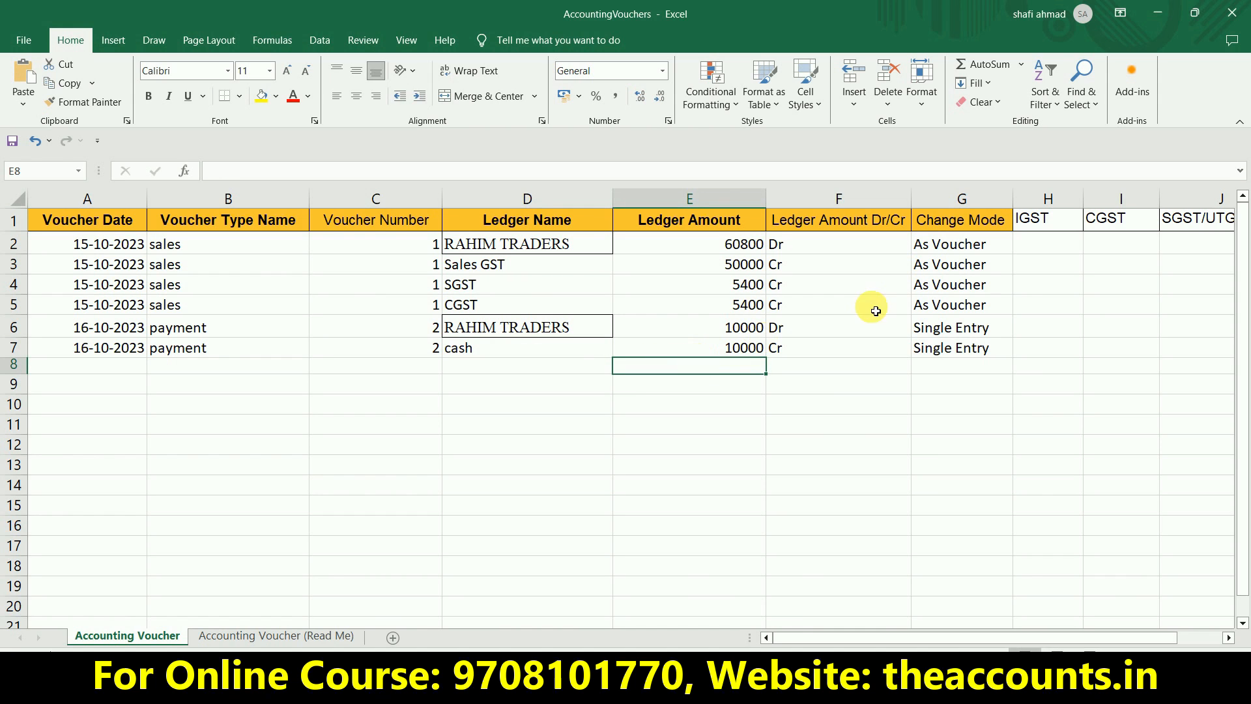
click(1017, 281)
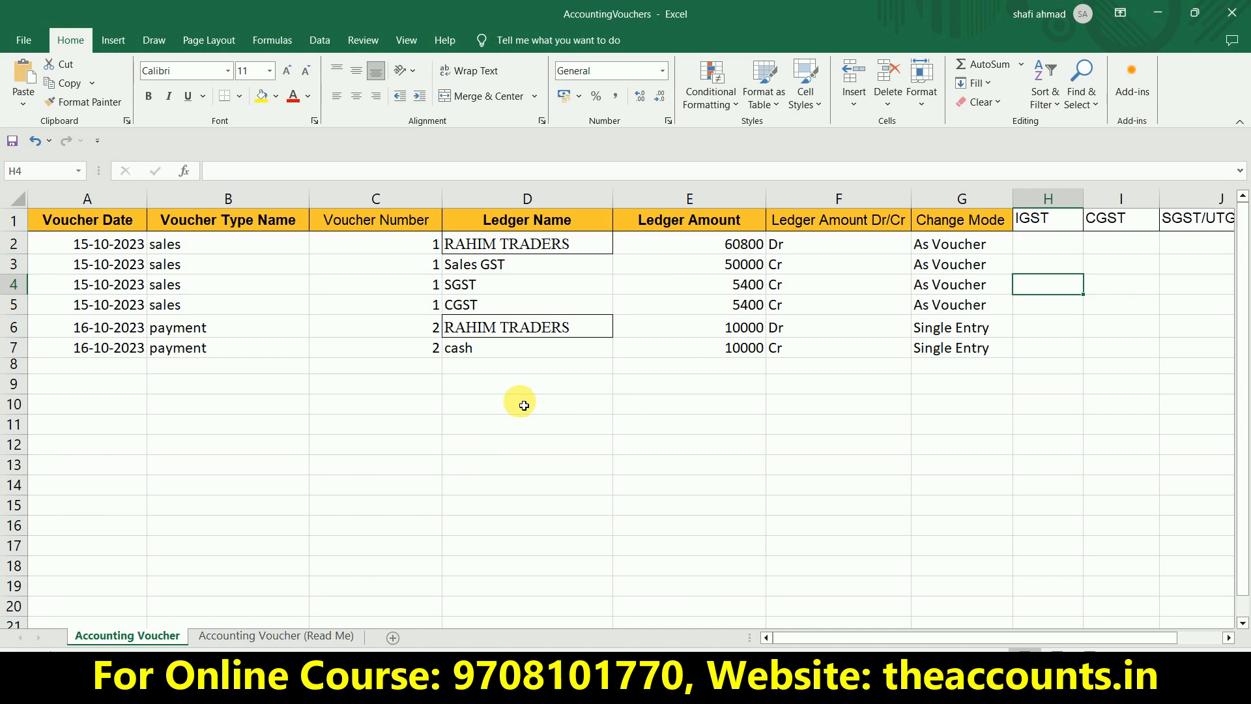
click(741, 331)
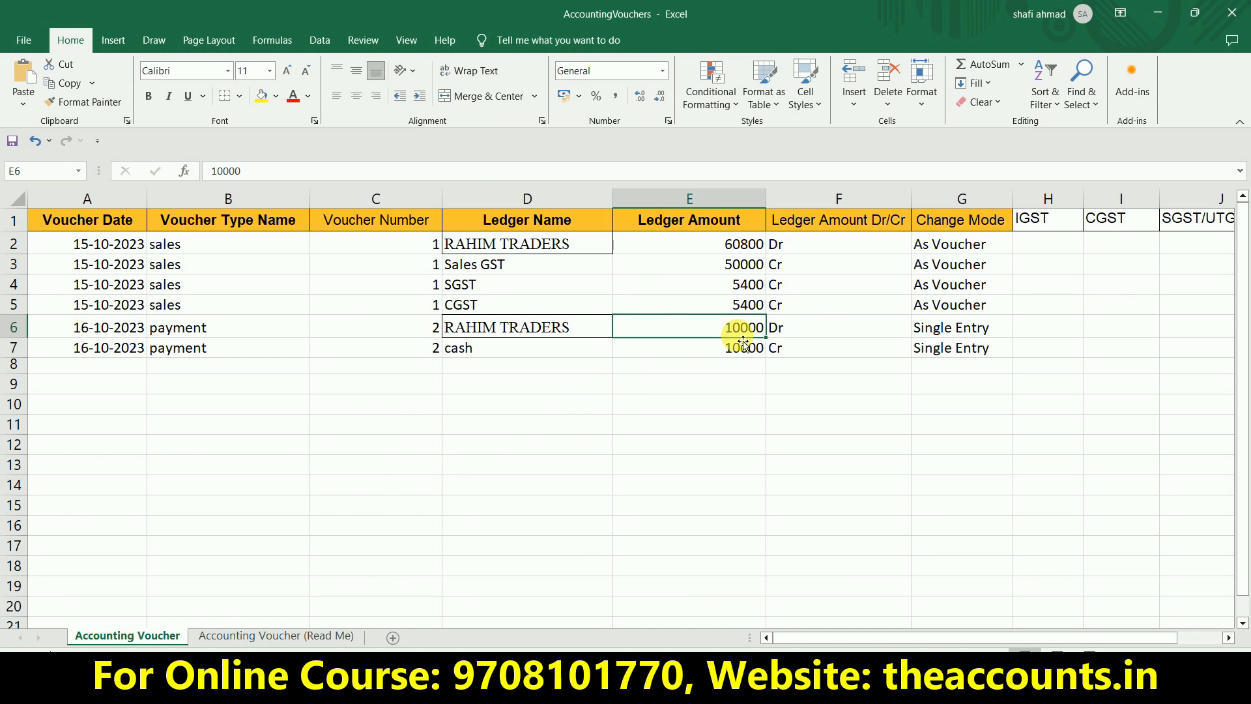